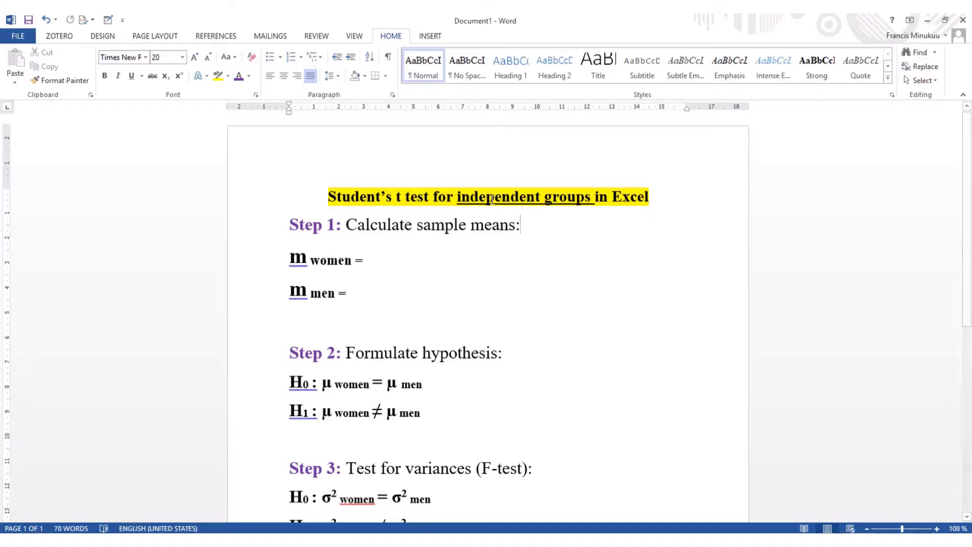
- Switch to the donnees workbook in Excel and review the ID, Gender, Accompanied, Weight and Height column headings
click(471, 198)
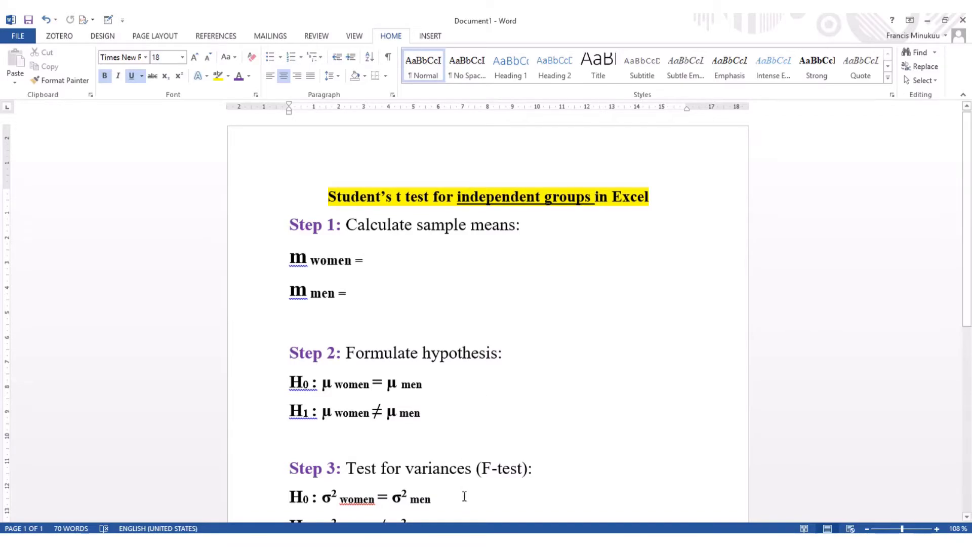
key(alt+Tab)
click(298, 339)
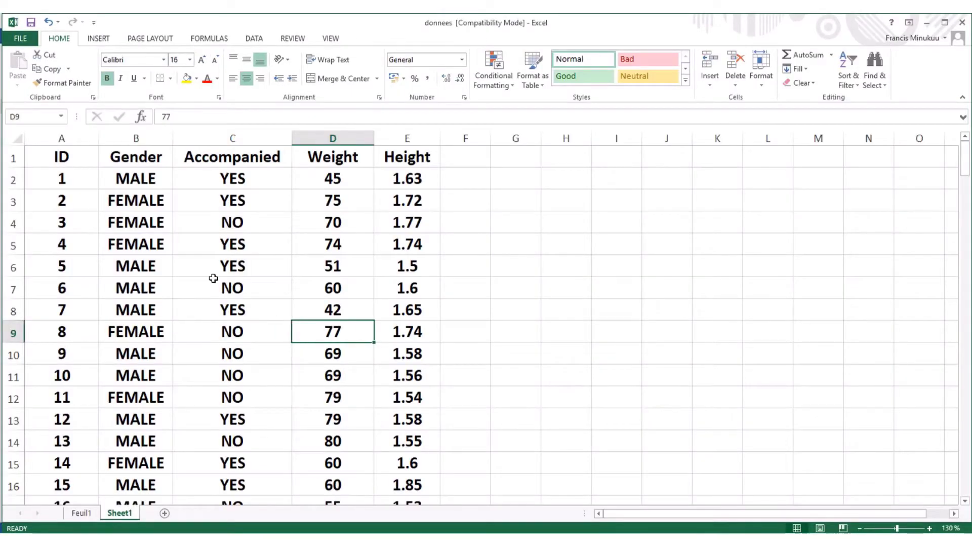
click(171, 268)
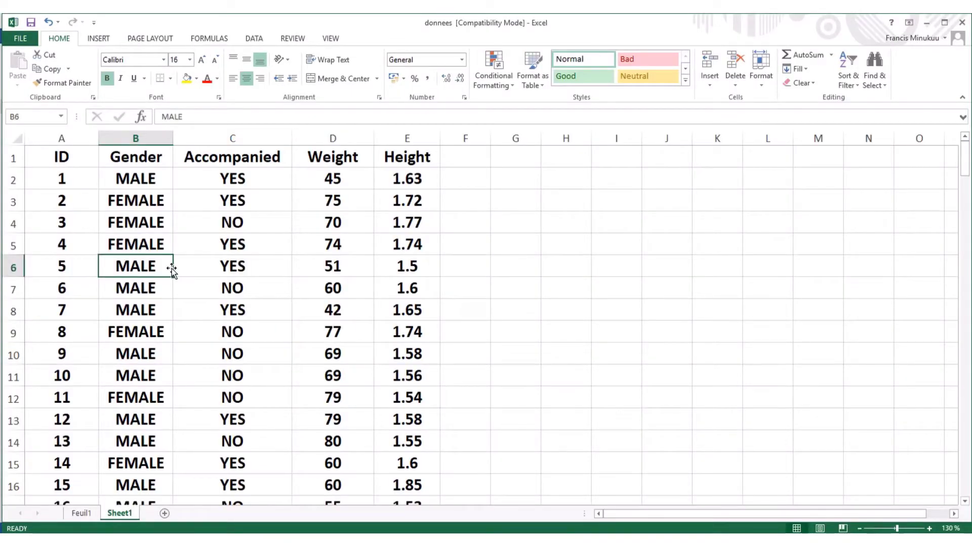
click(151, 243)
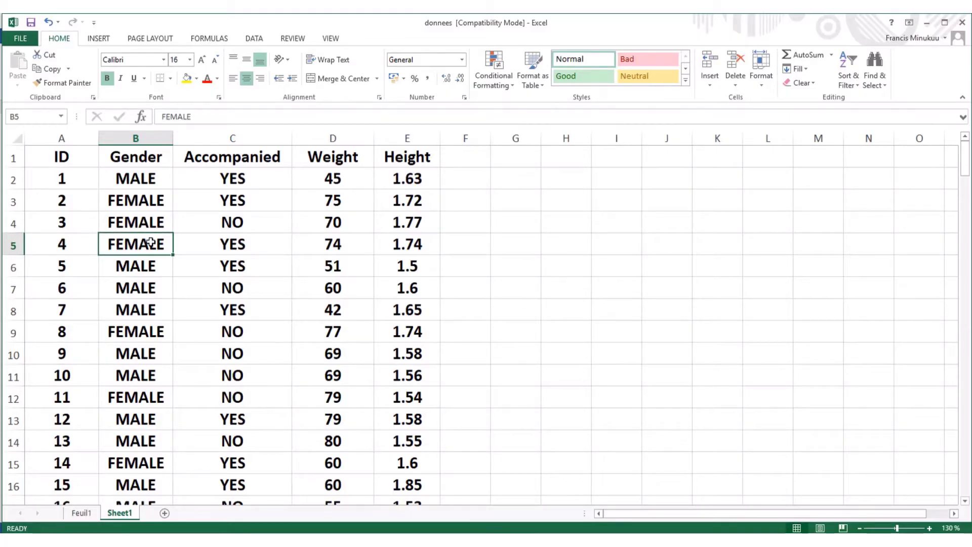
click(68, 161)
click(128, 160)
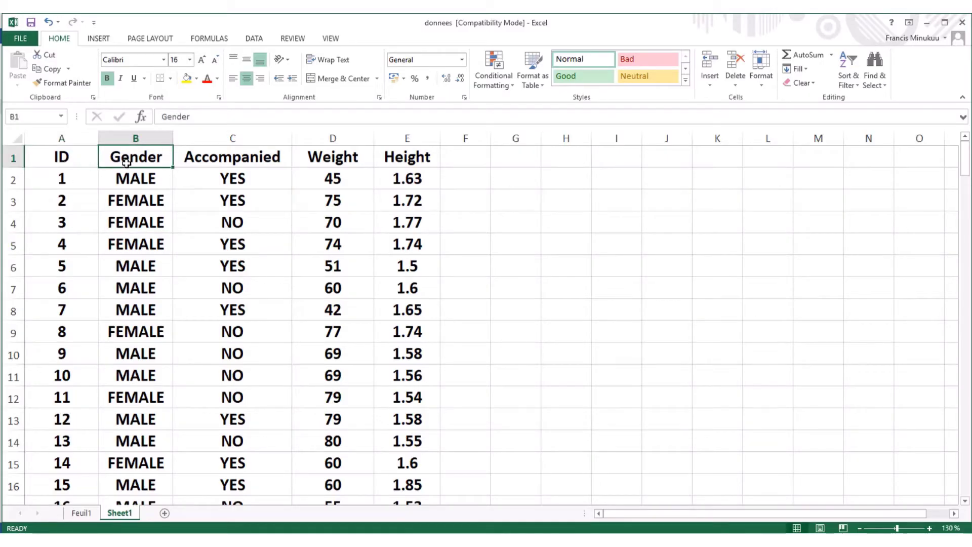
click(245, 160)
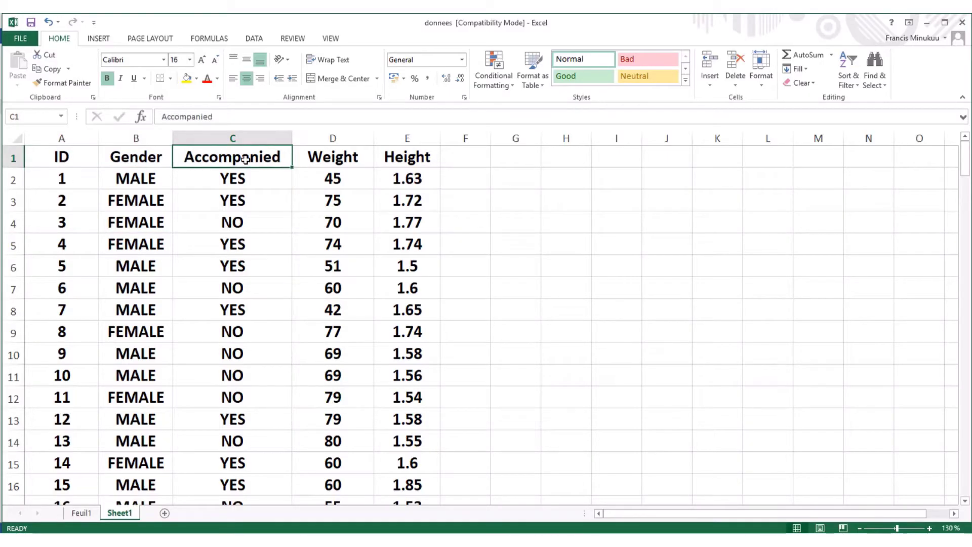
click(322, 157)
click(406, 155)
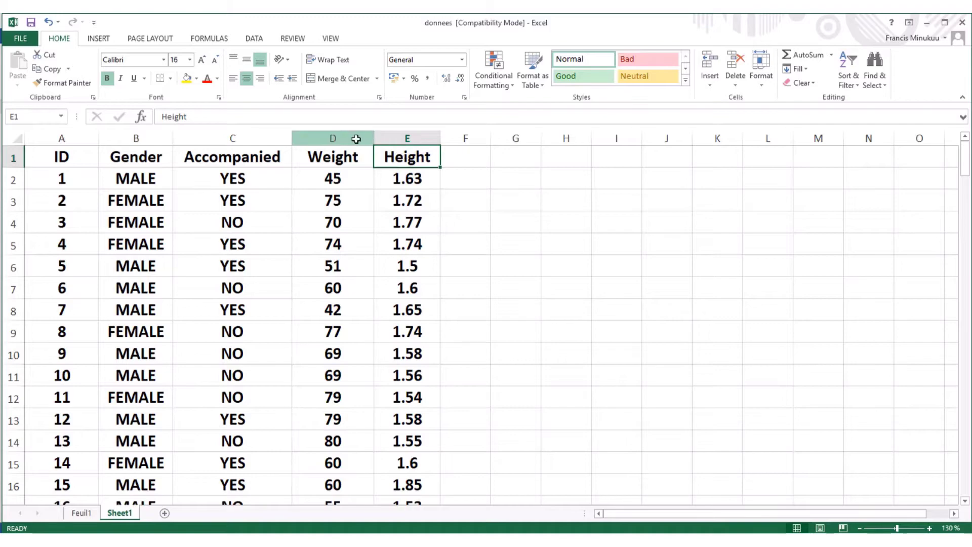
- Examine the Weight and Height columns as quantitative variables and the Gender column as the grouping variable
click(357, 137)
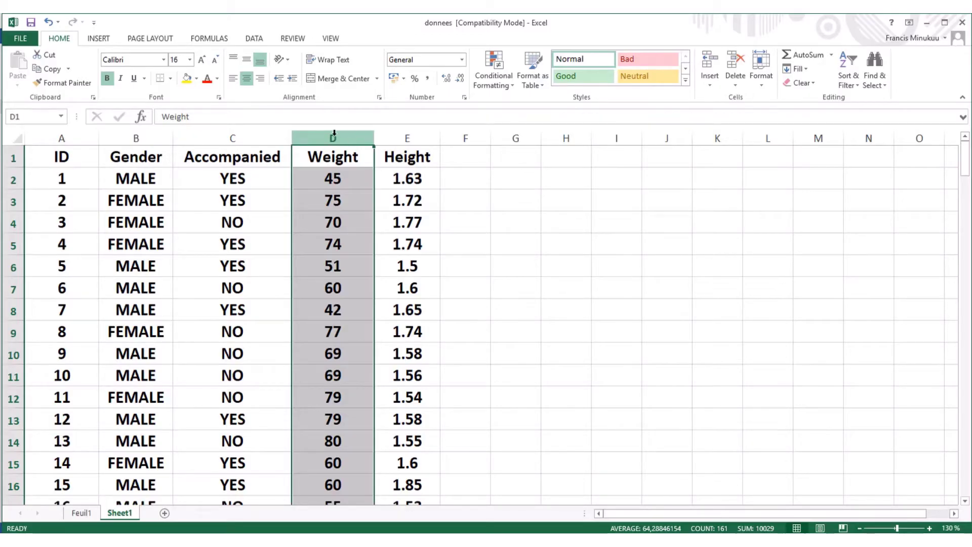
click(159, 139)
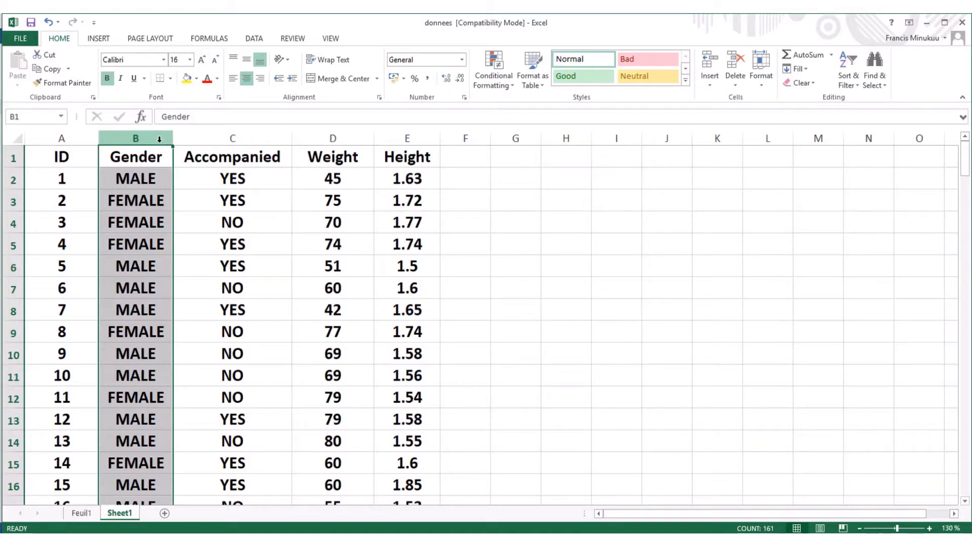
click(334, 129)
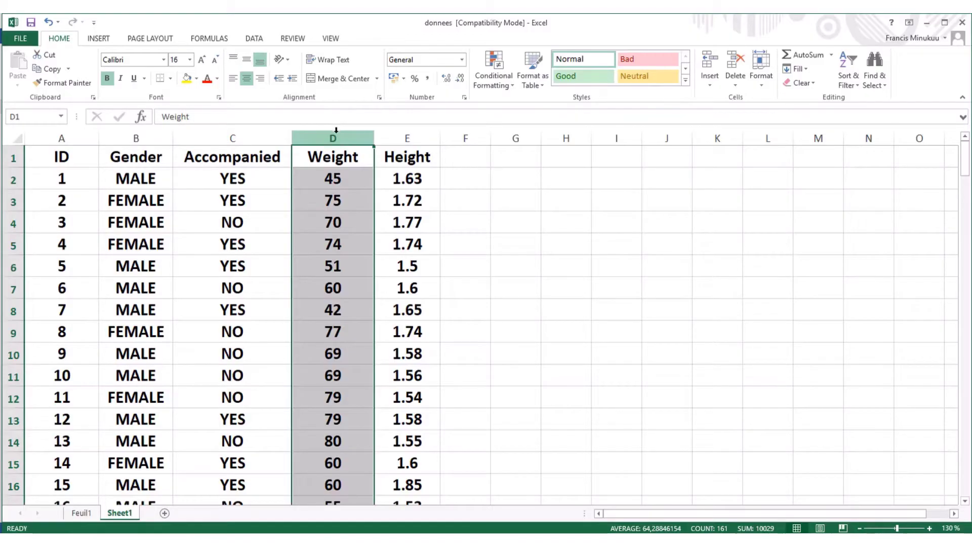
click(402, 138)
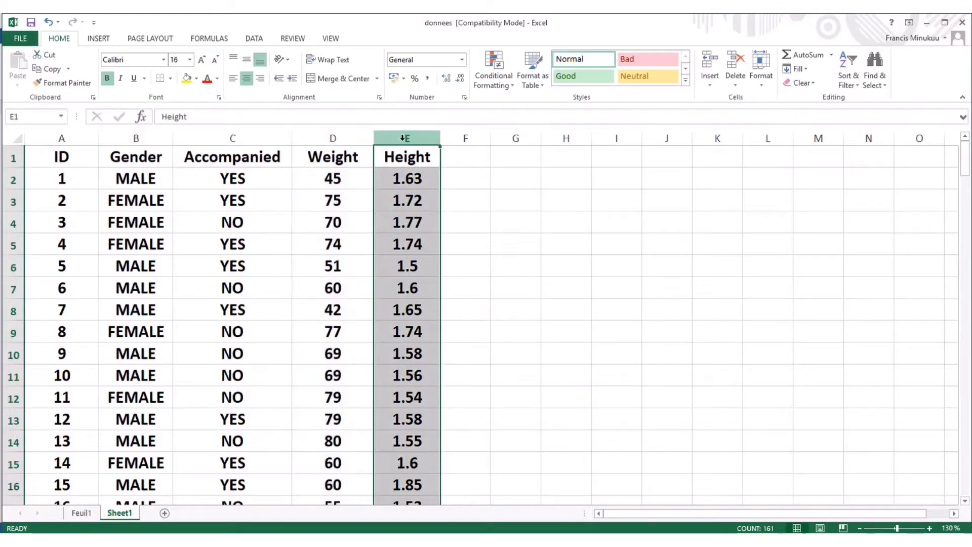
click(349, 139)
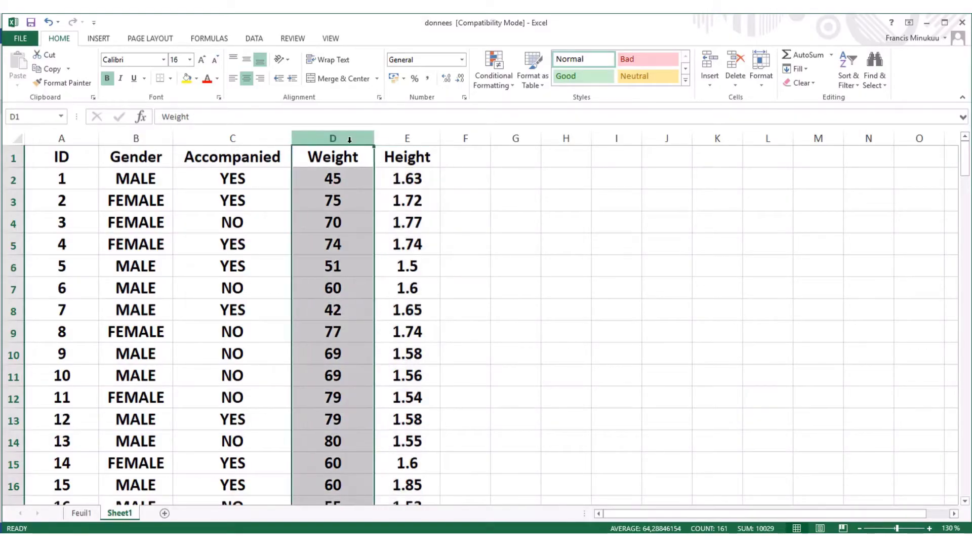
click(143, 140)
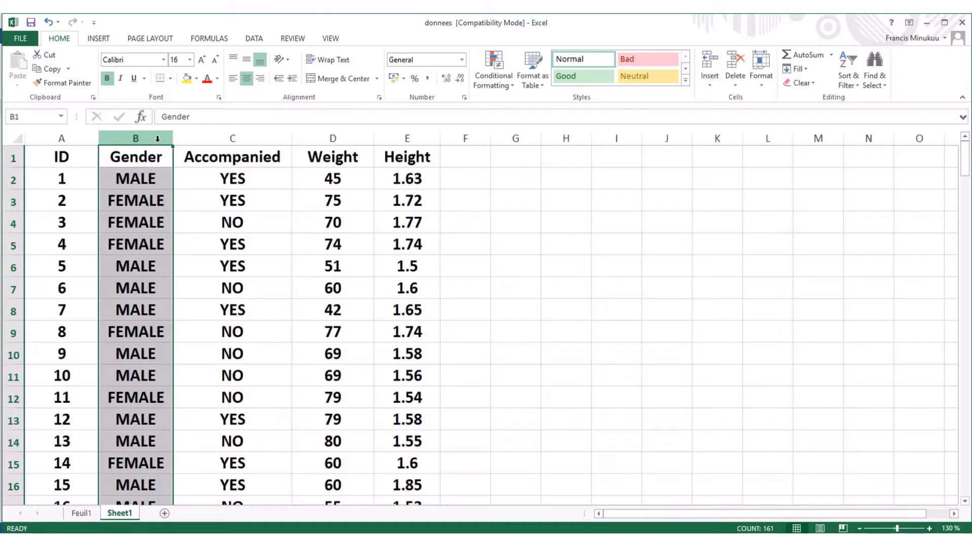
click(314, 139)
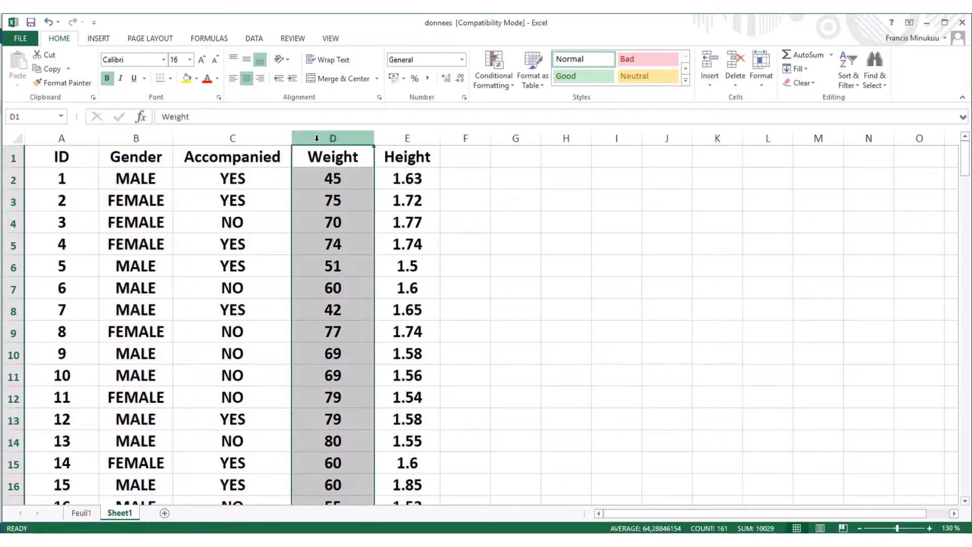
click(333, 180)
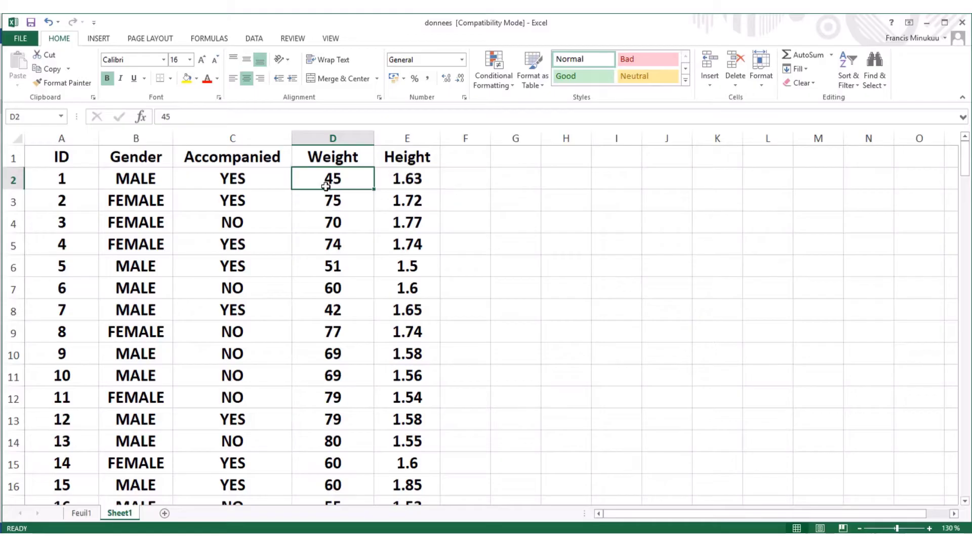
click(331, 138)
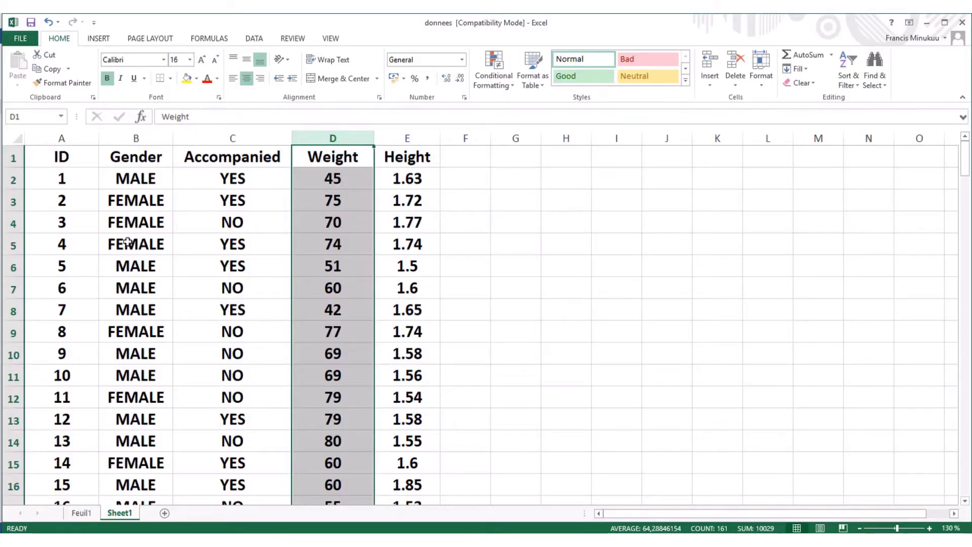
- Compare the Gender entries with the matching Weight values for the first two records
click(132, 179)
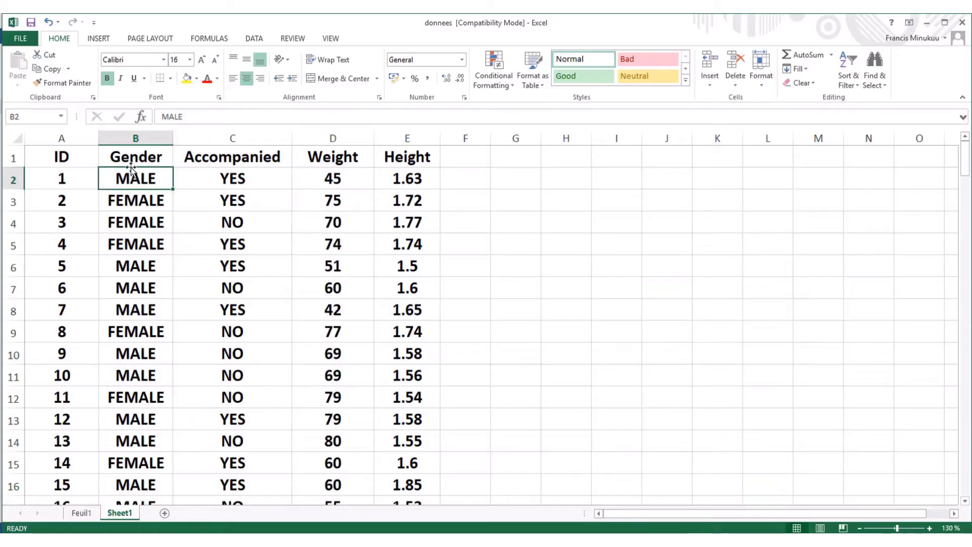
click(131, 156)
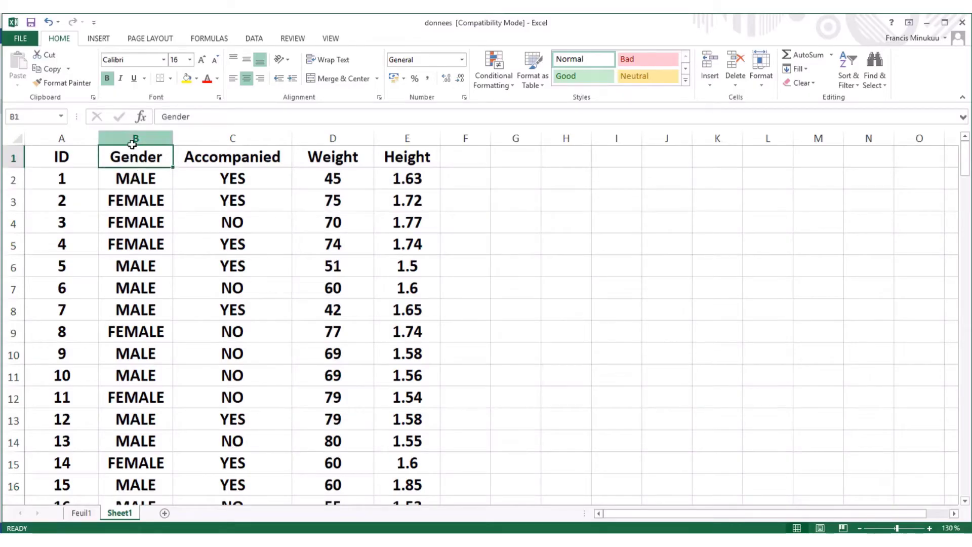
click(132, 139)
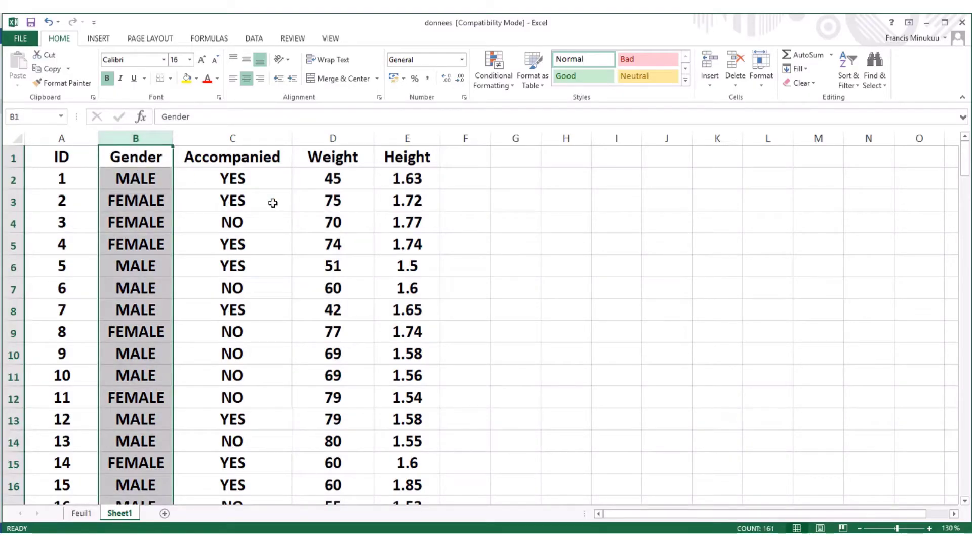
click(333, 178)
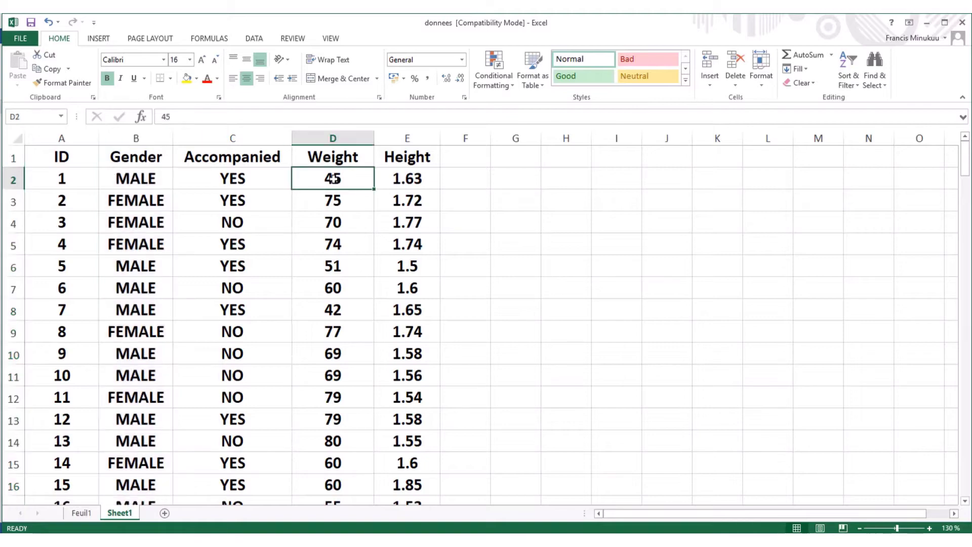
click(156, 181)
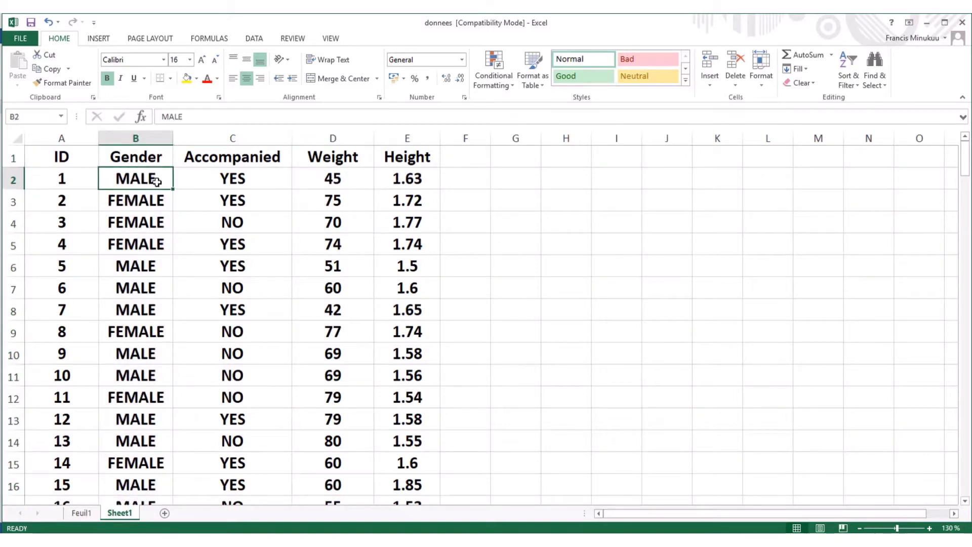
click(324, 200)
click(160, 201)
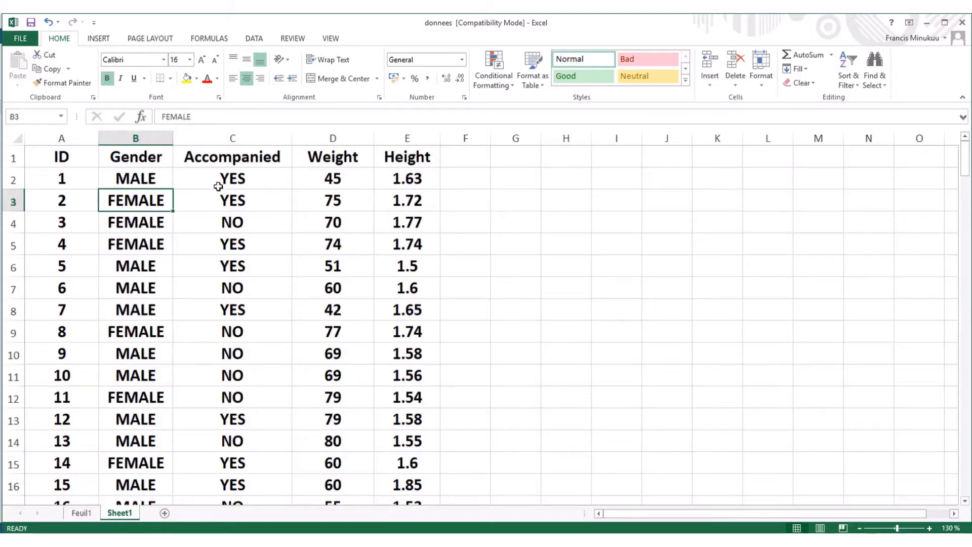
click(324, 173)
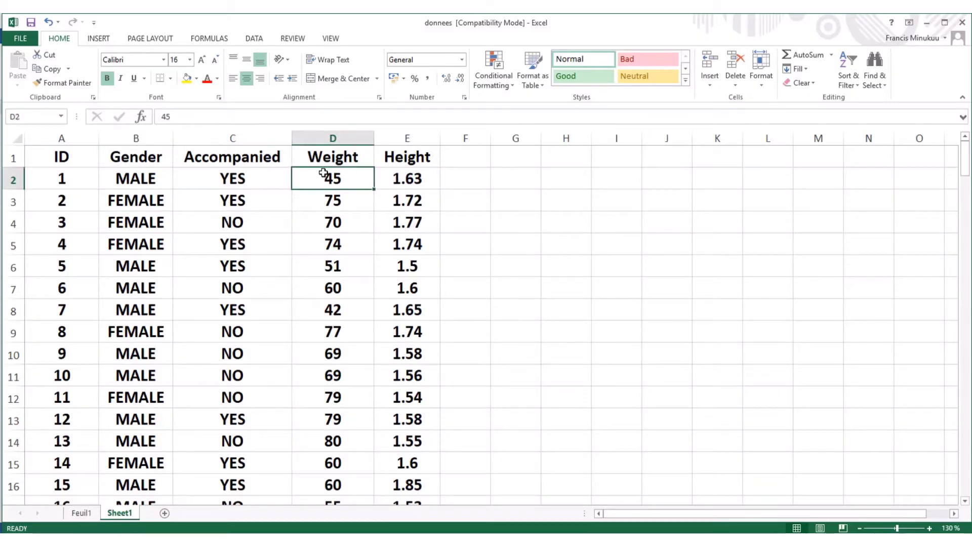
click(163, 201)
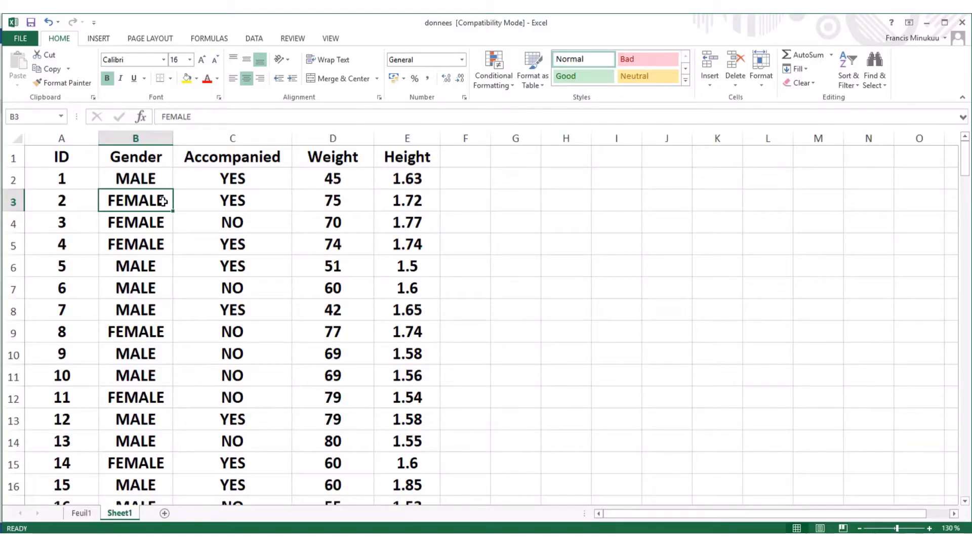
click(145, 178)
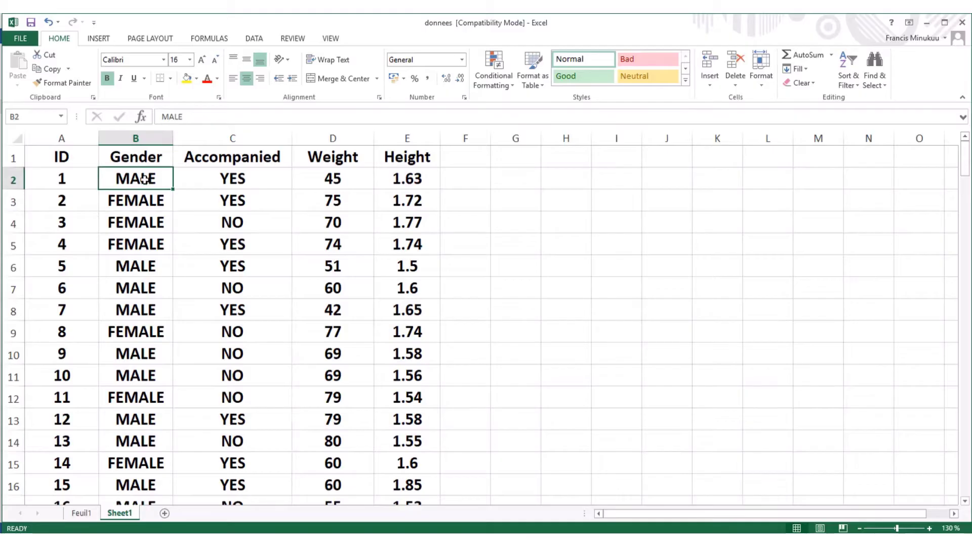
click(145, 204)
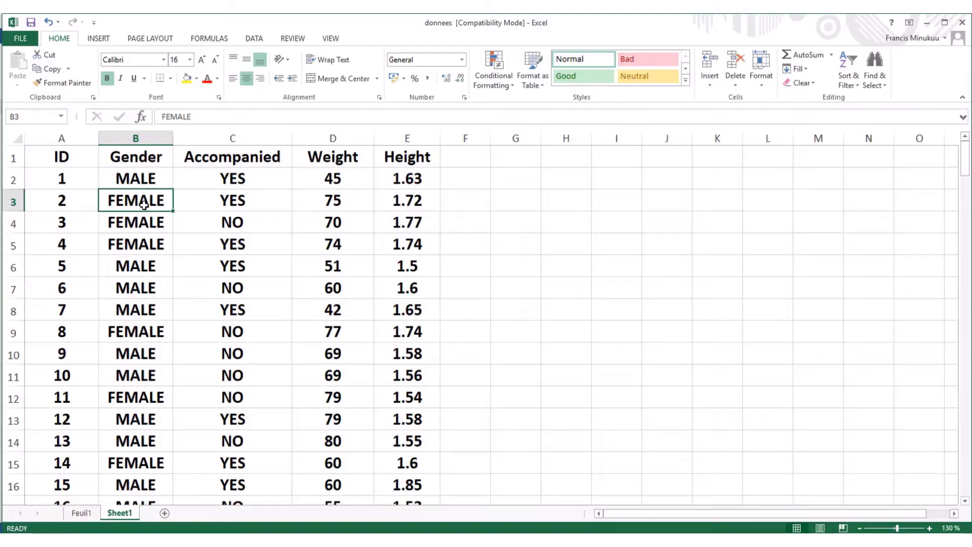
click(141, 183)
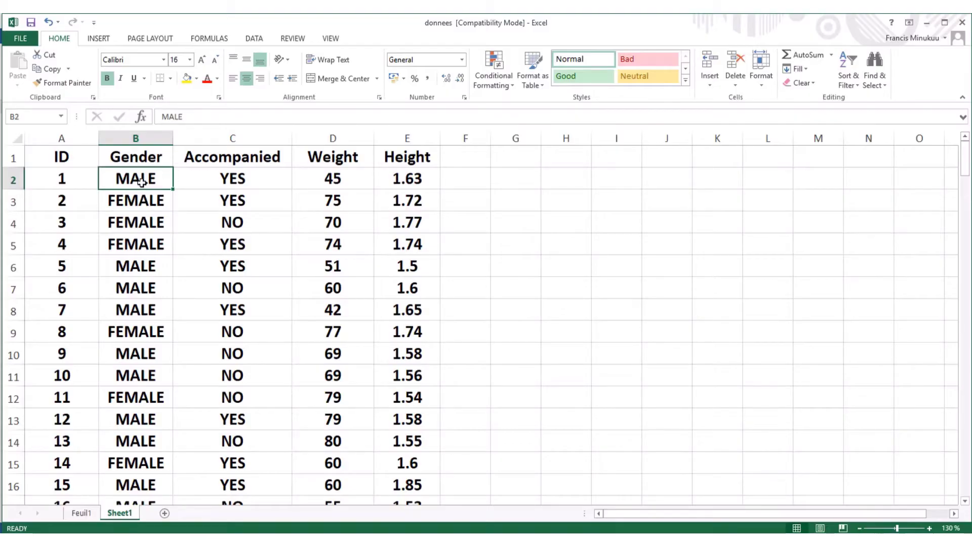
click(144, 205)
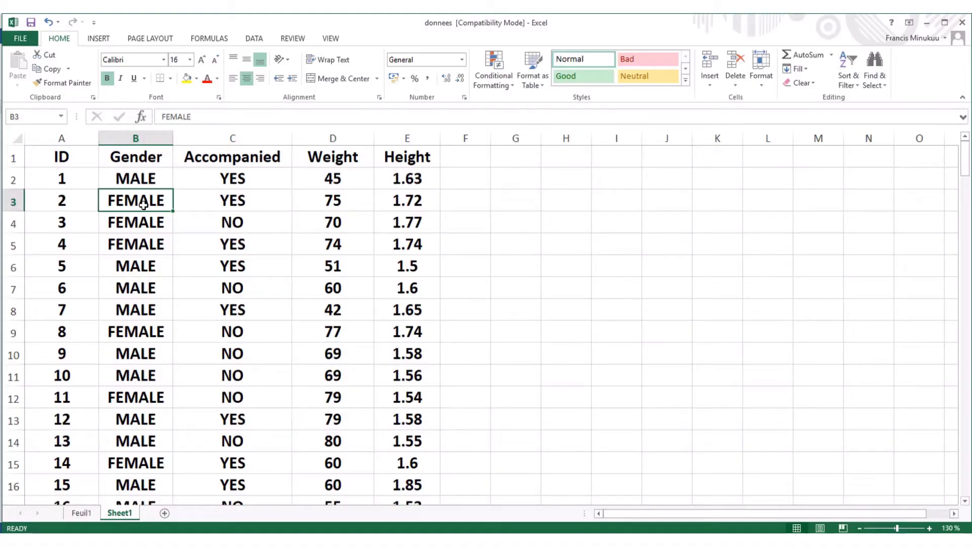
click(139, 184)
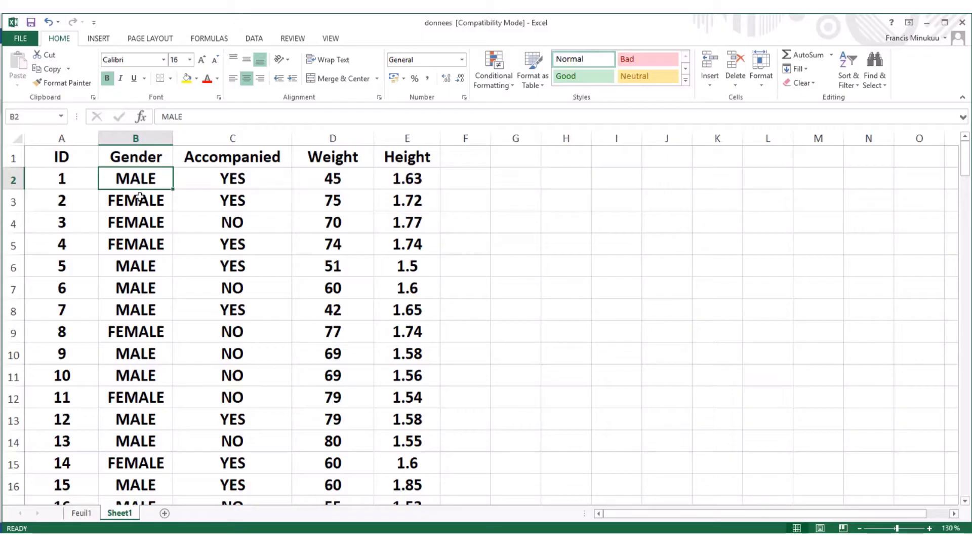
click(139, 193)
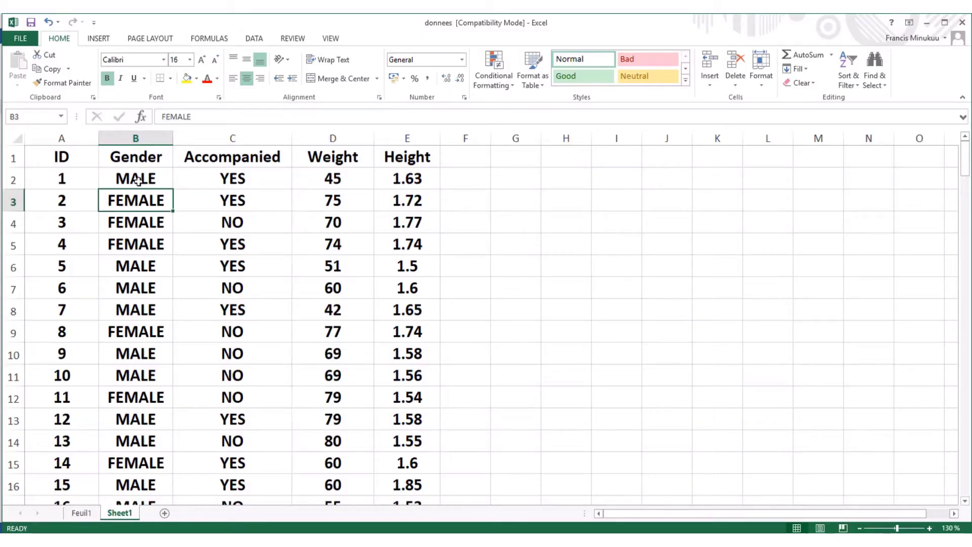
click(139, 181)
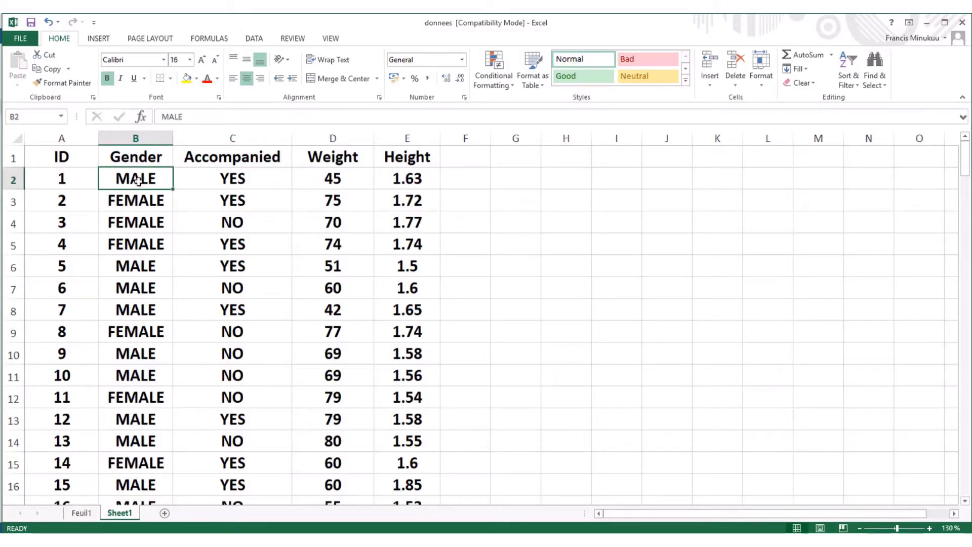
click(142, 200)
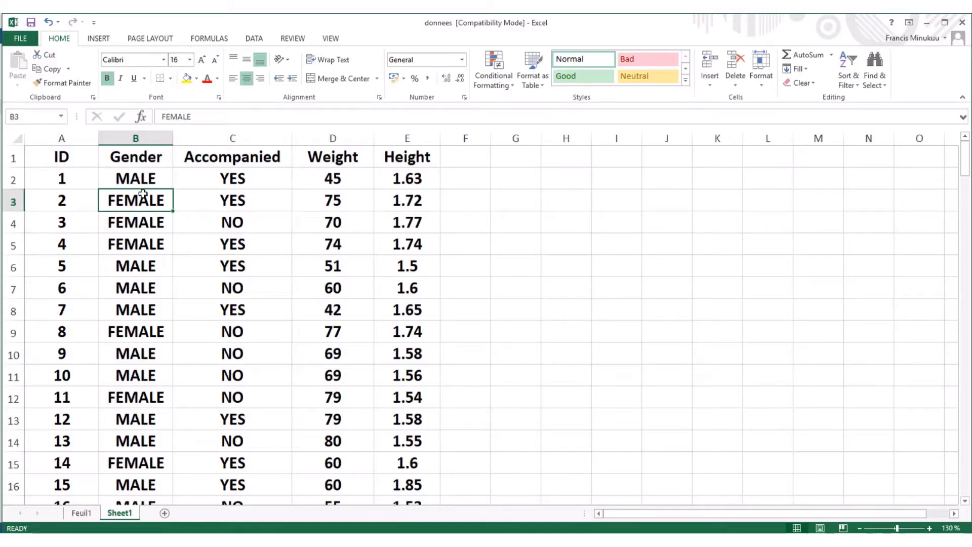
click(141, 179)
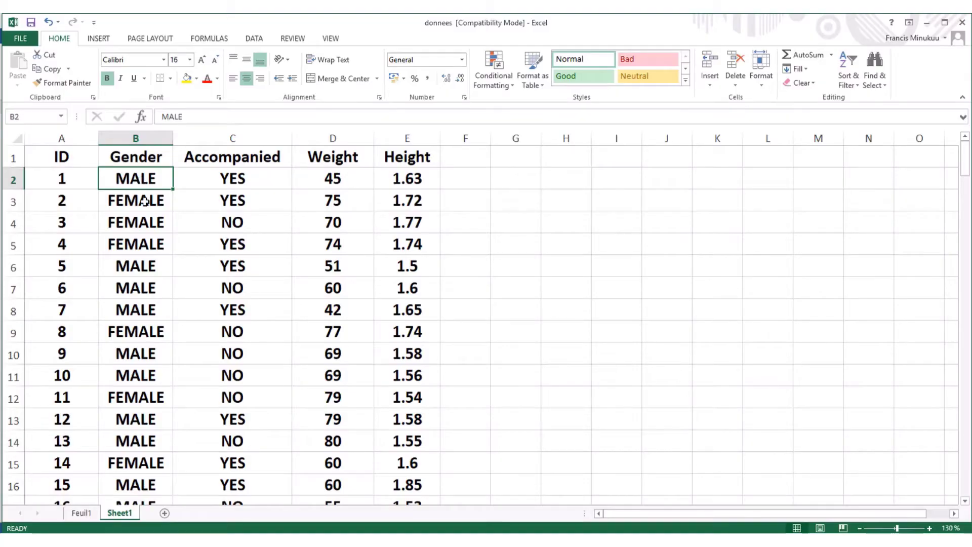
click(144, 201)
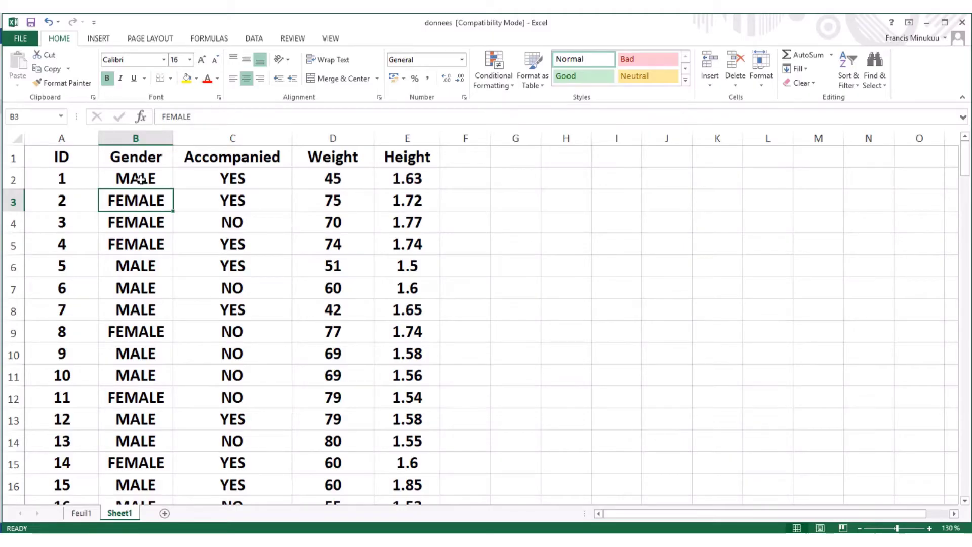
click(141, 179)
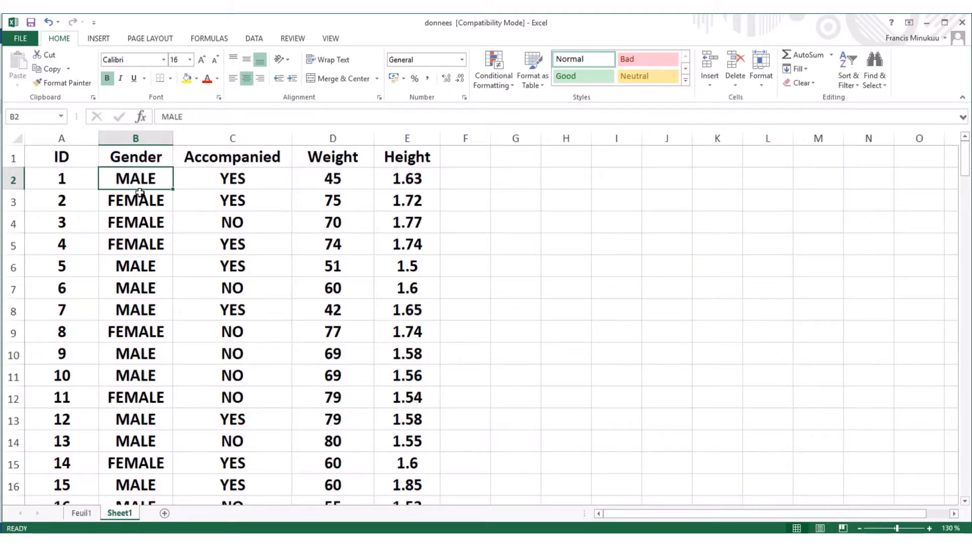
- Examine the MALE and FEMALE entries in the Gender column together with the corresponding Weight values
click(139, 199)
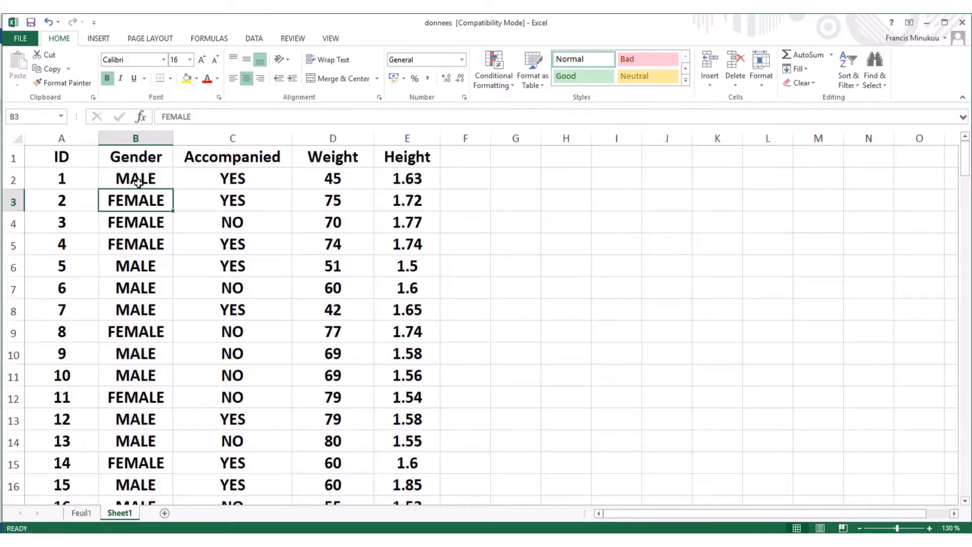
click(138, 181)
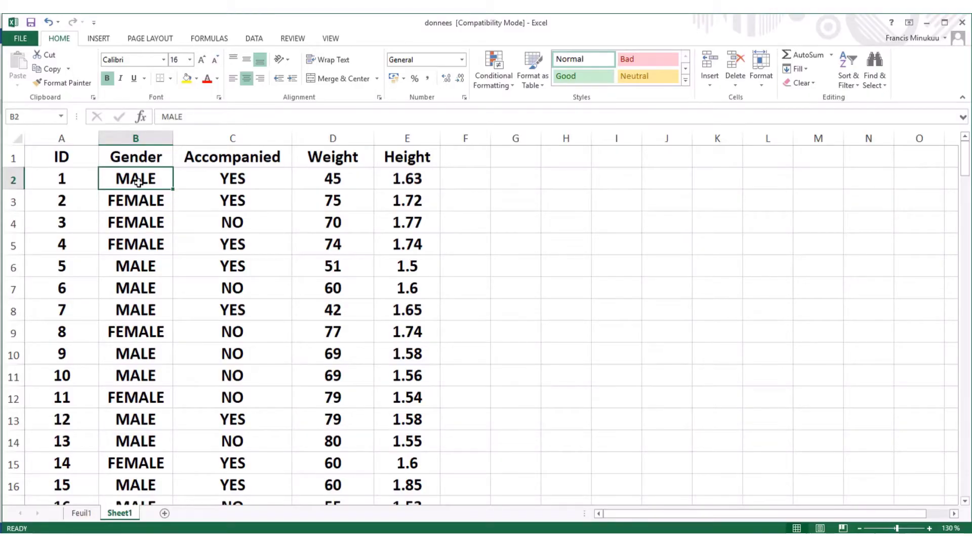
click(149, 136)
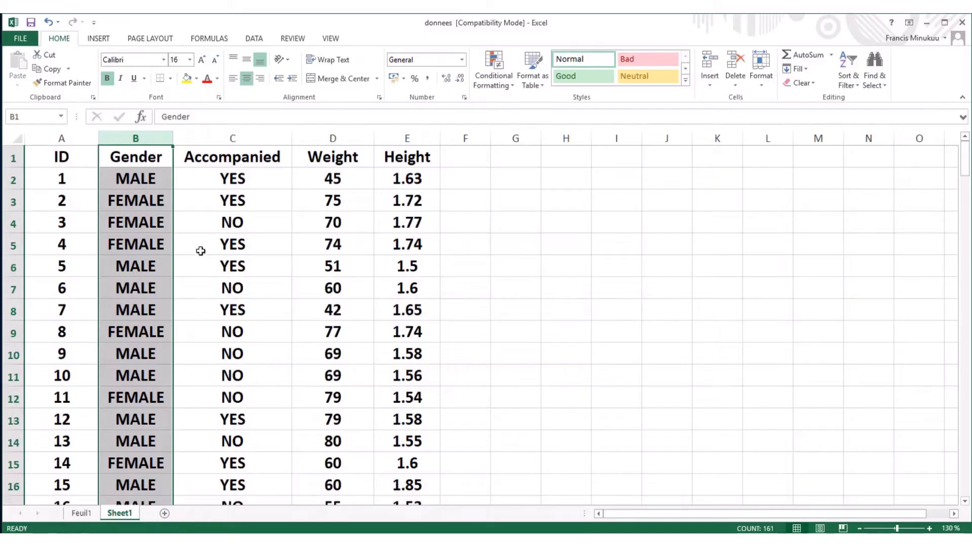
click(136, 178)
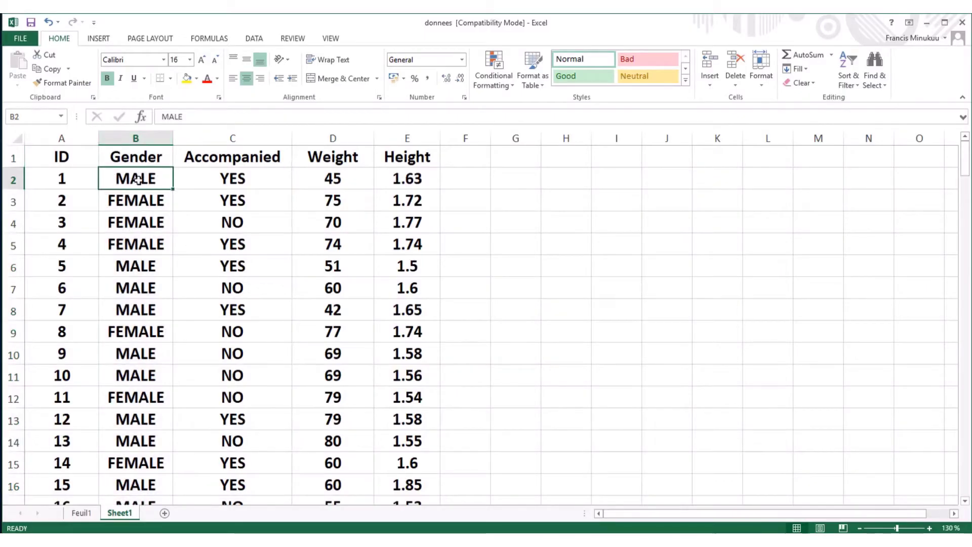
click(147, 200)
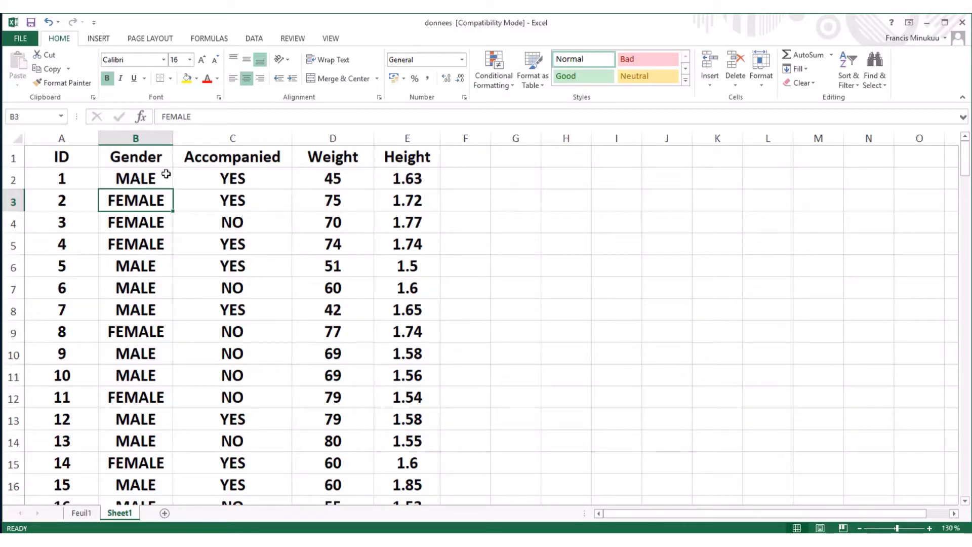
click(324, 178)
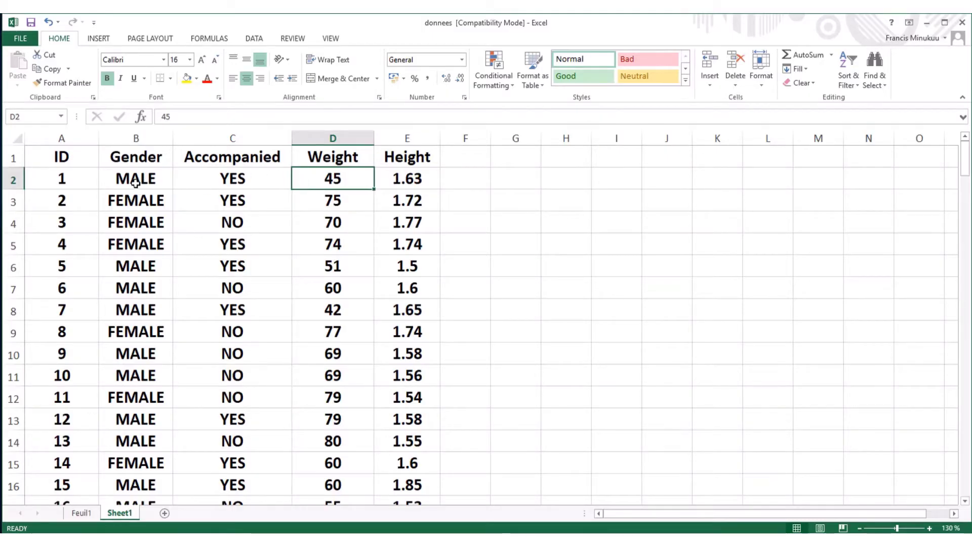
click(147, 225)
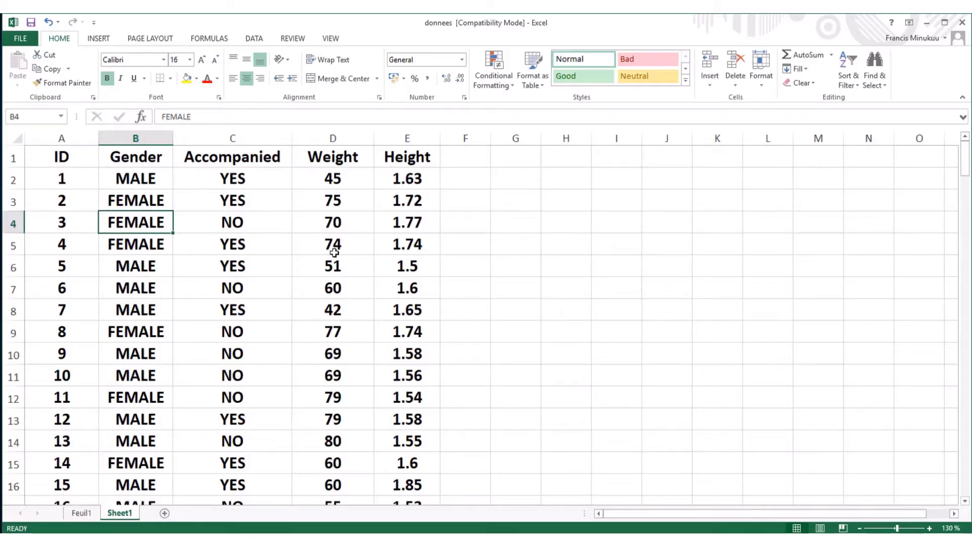
- Switch to the Word document and review the outlined steps of the Student's t test for independent groups
key(alt+Tab)
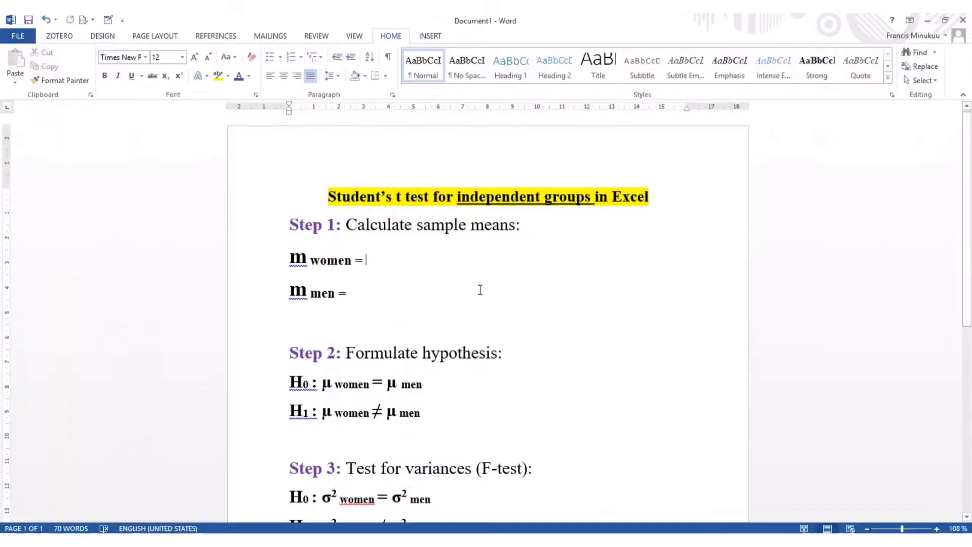
click(480, 289)
scroll(480, 289, down, 1)
scroll(480, 290, down, 3)
scroll(480, 289, up, 4)
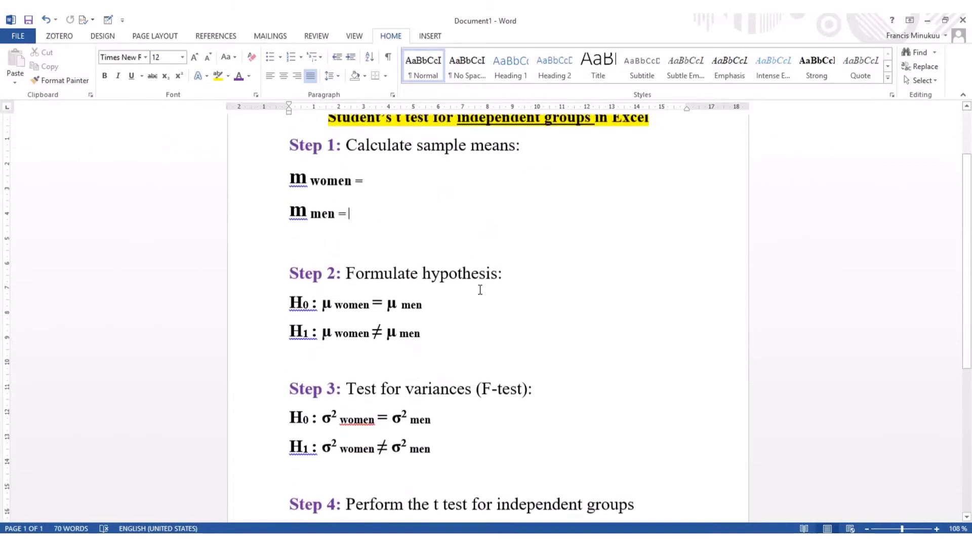
scroll(480, 290, down, 1)
scroll(480, 290, up, 1)
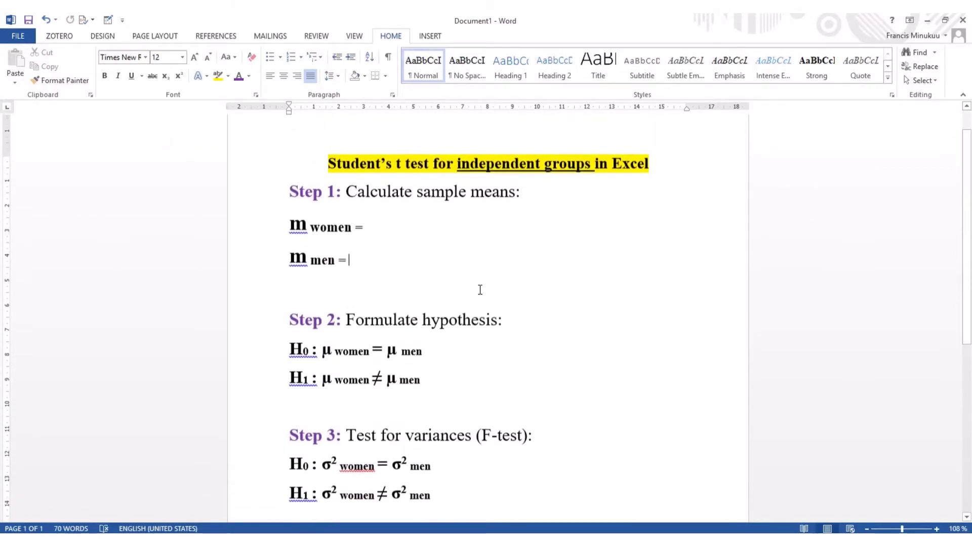
scroll(479, 293, down, 3)
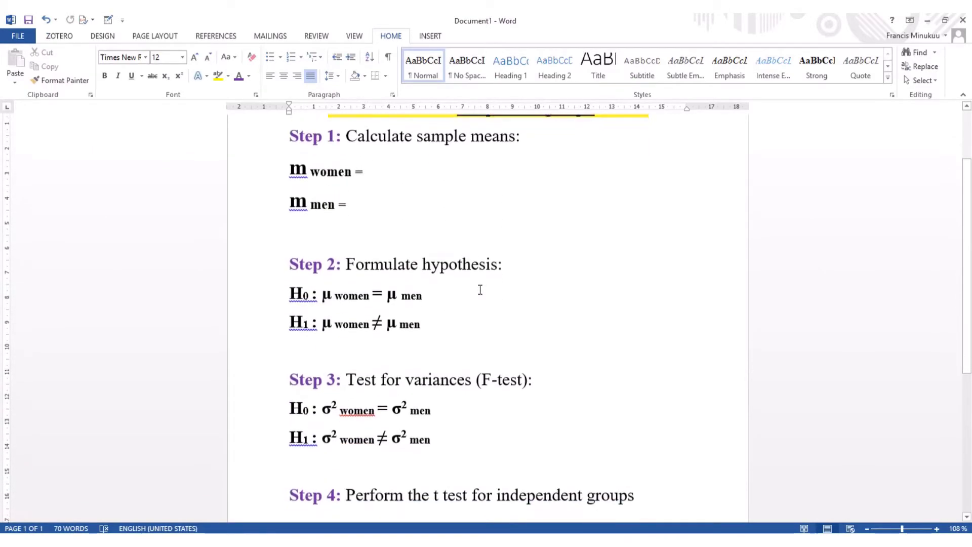
scroll(480, 290, up, 1)
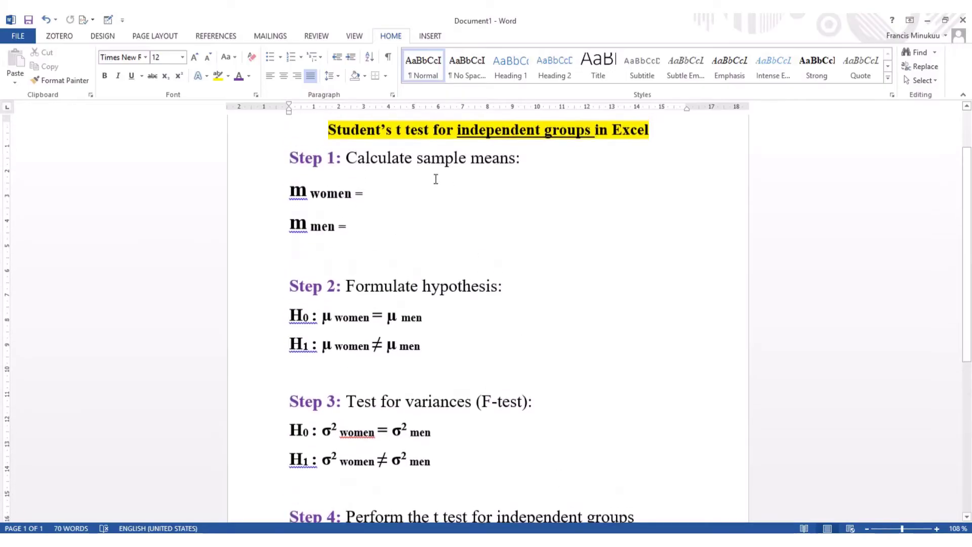
- Examine the null and alternative hypotheses on the women's and men's means under Step 2
click(423, 347)
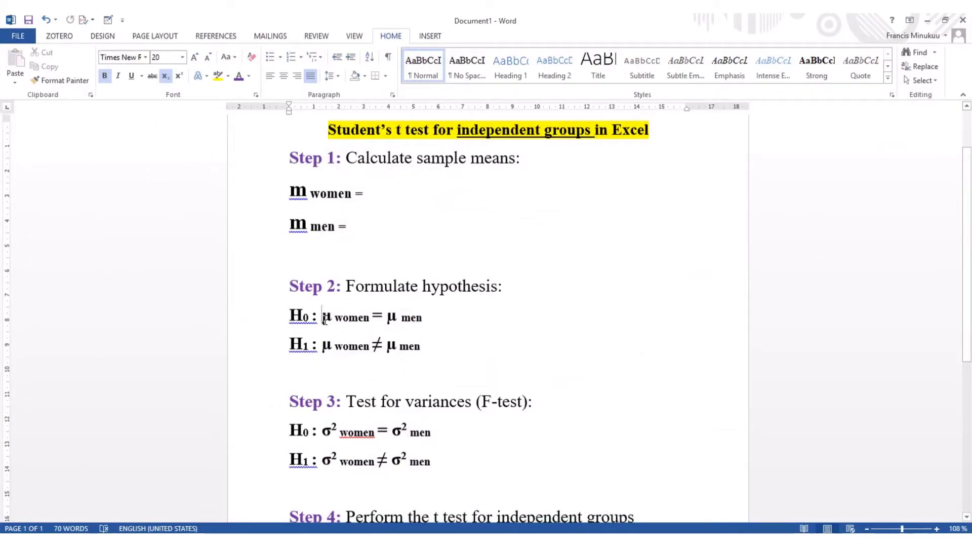
drag(324, 319, 420, 322)
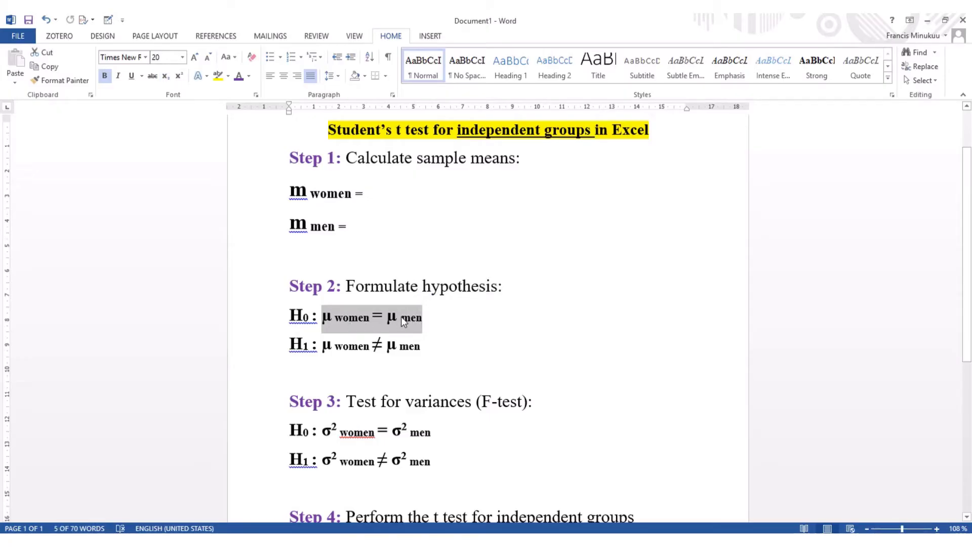
click(333, 349)
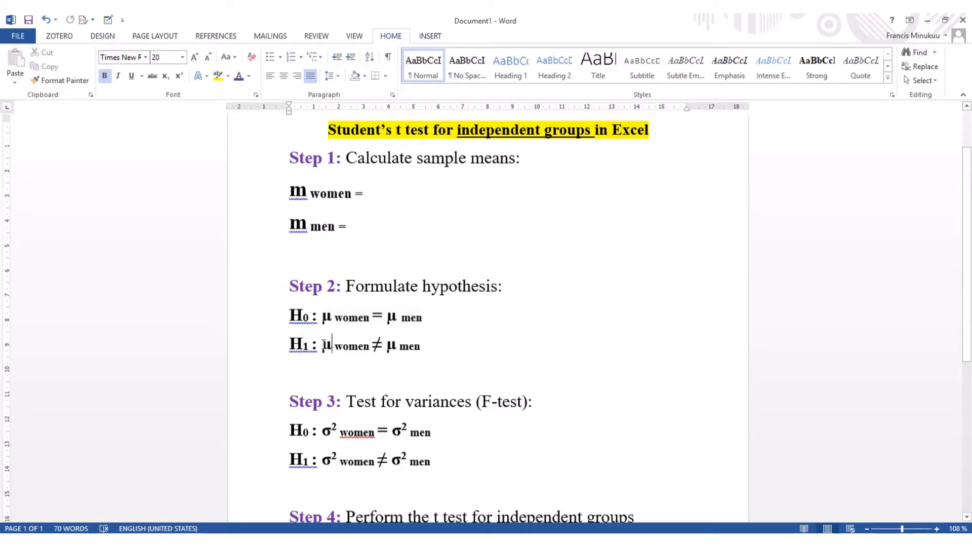
drag(323, 346, 406, 348)
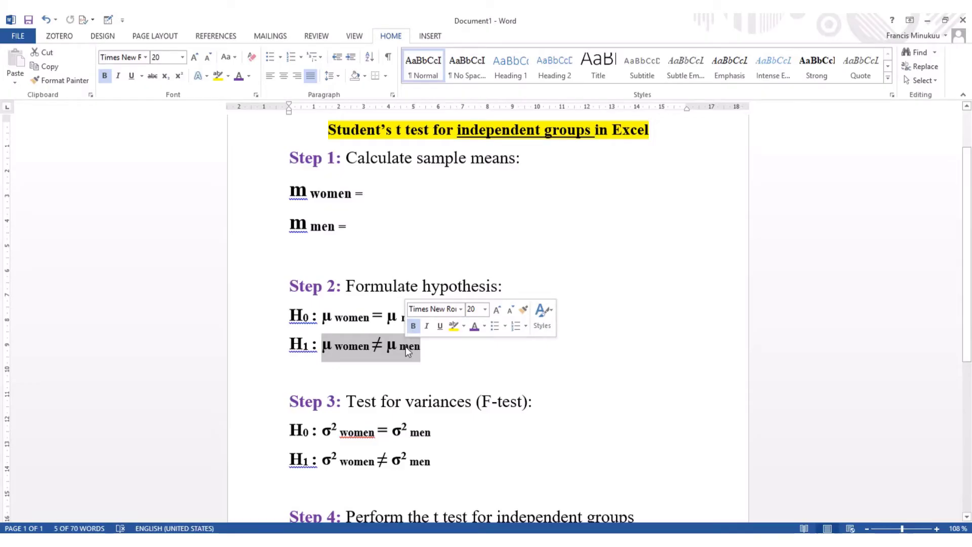
click(406, 346)
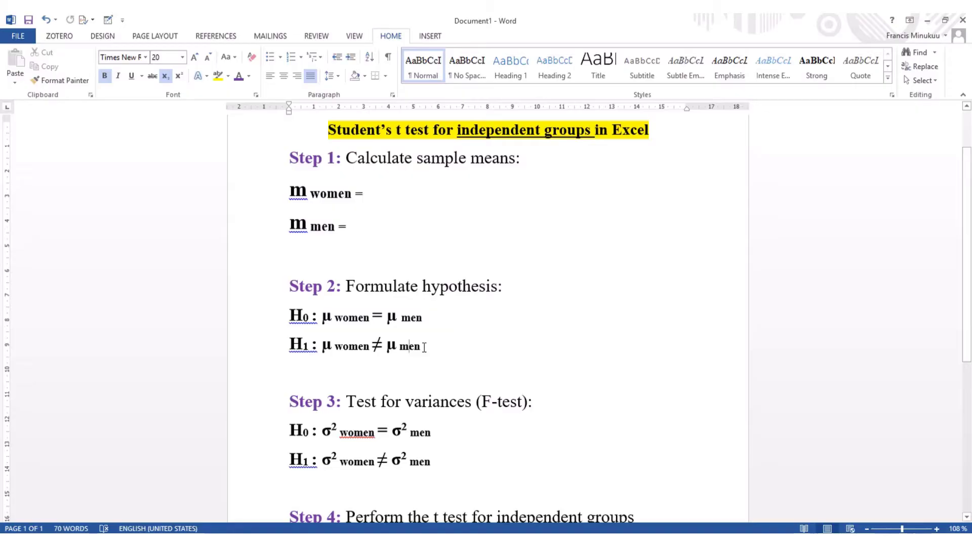
- Review the F-test variance hypotheses under Step 3 and the remaining steps, ending back at Step 1
scroll(424, 347, down, 3)
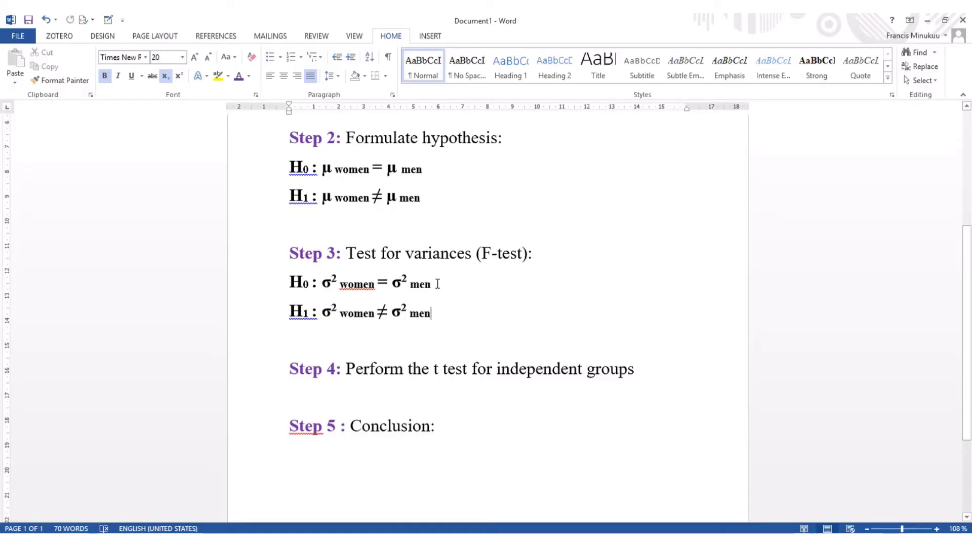
scroll(438, 284, up, 1)
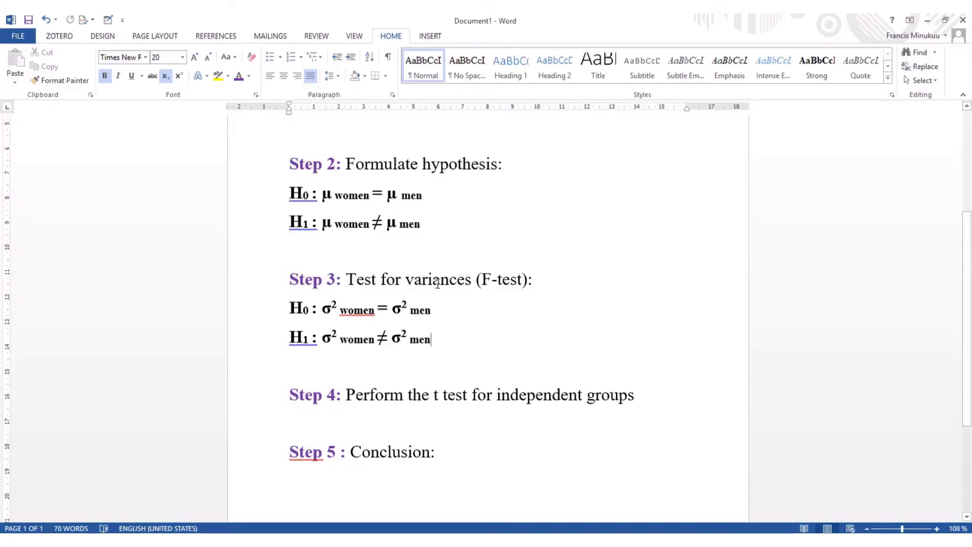
scroll(438, 283, up, 1)
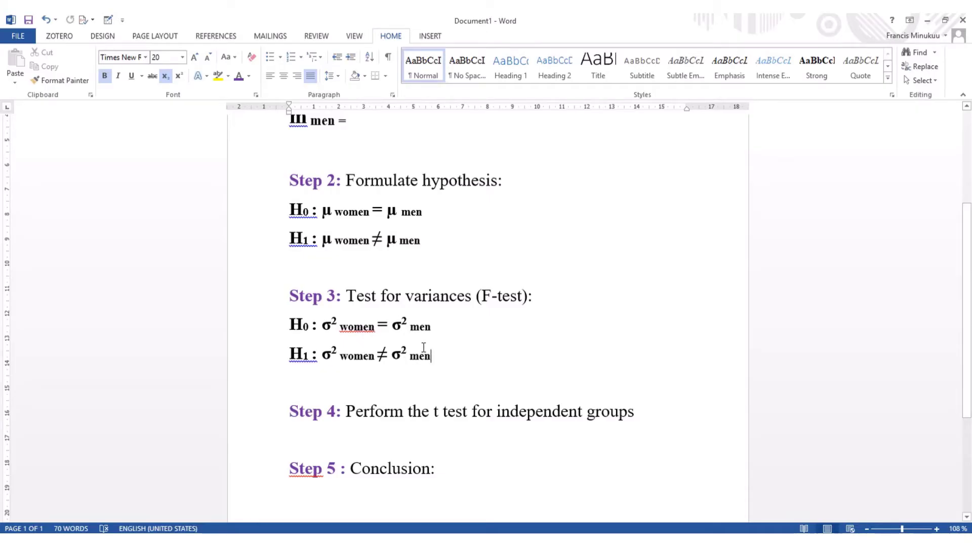
scroll(423, 347, up, 5)
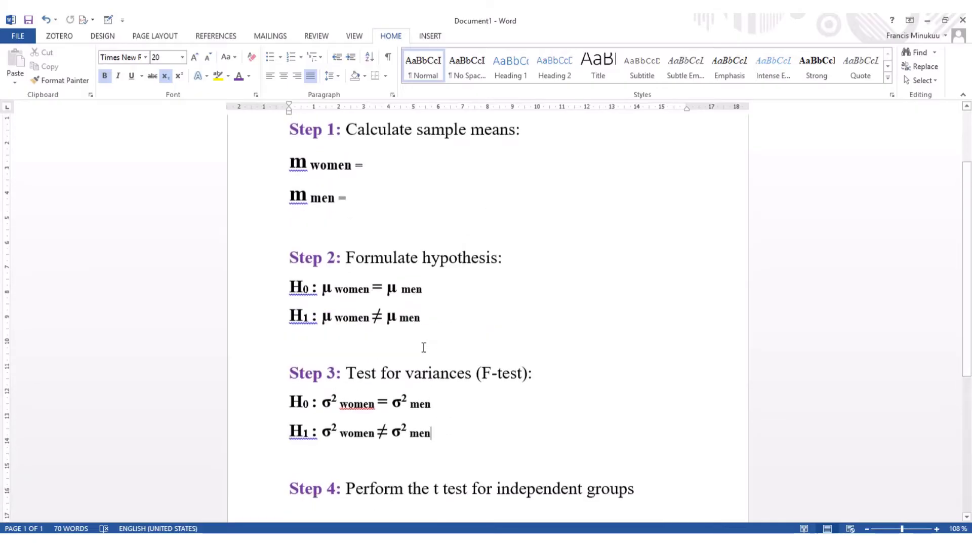
scroll(424, 347, down, 9)
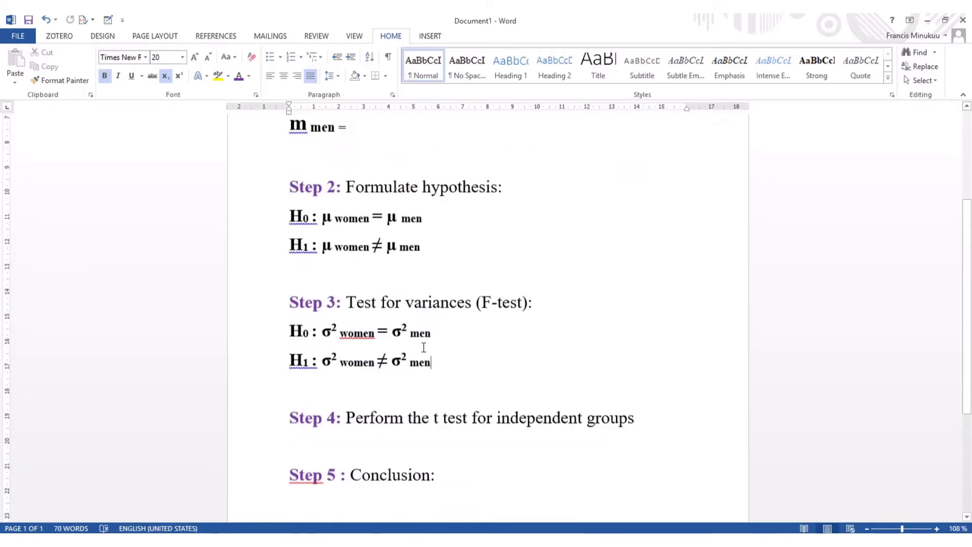
scroll(424, 347, up, 8)
scroll(424, 347, up, 2)
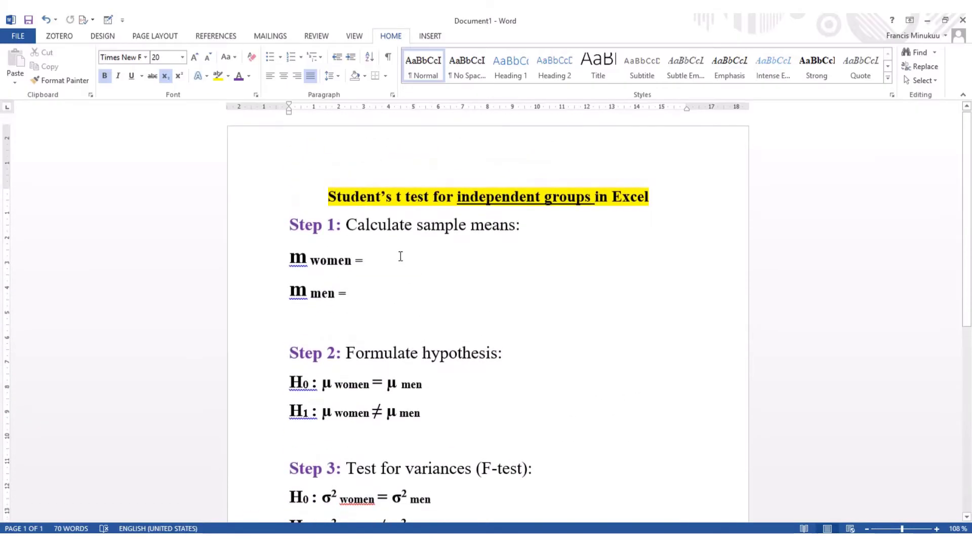
- Switch to the donnees workbook in Excel and create a PivotTable from Sheet1!$A$1:$E$161 on a new worksheet
key(ctrl+space)
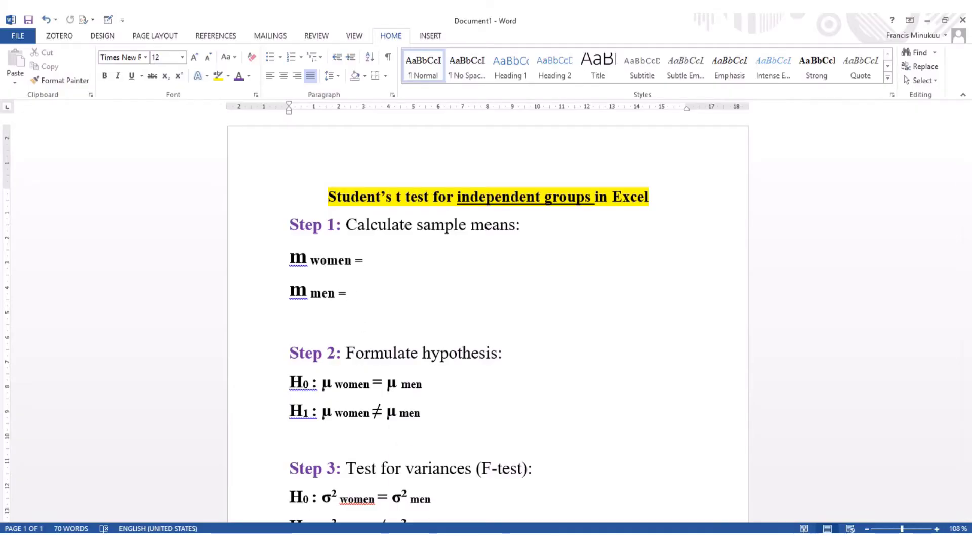
click(462, 540)
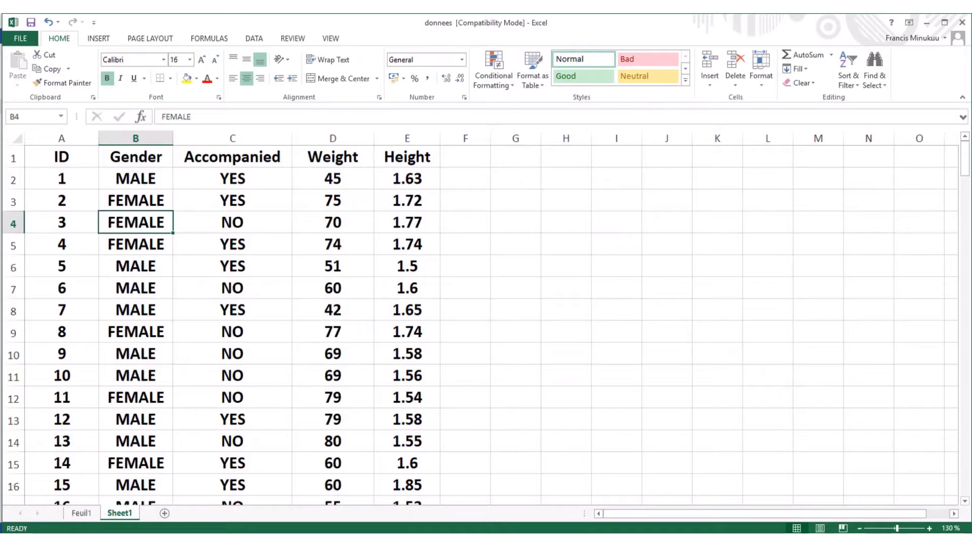
click(283, 264)
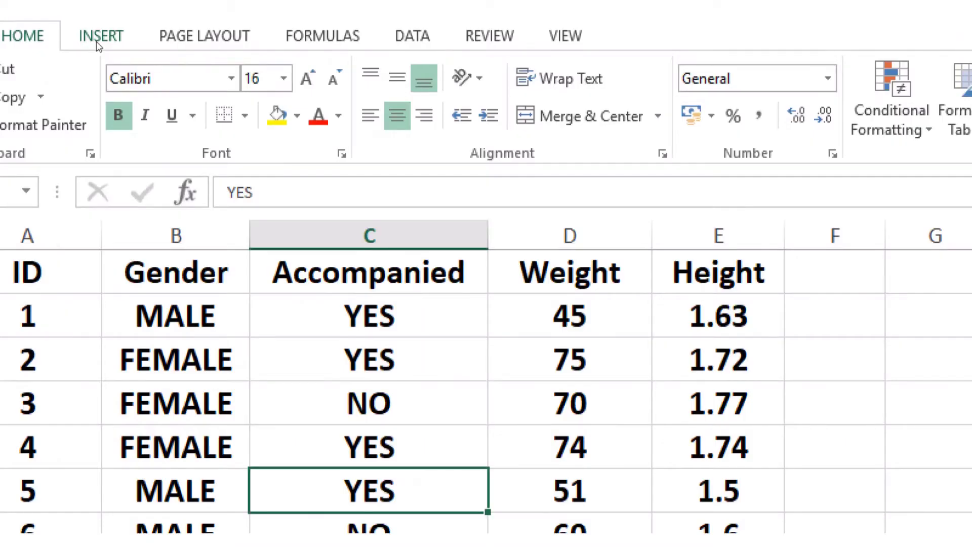
click(96, 41)
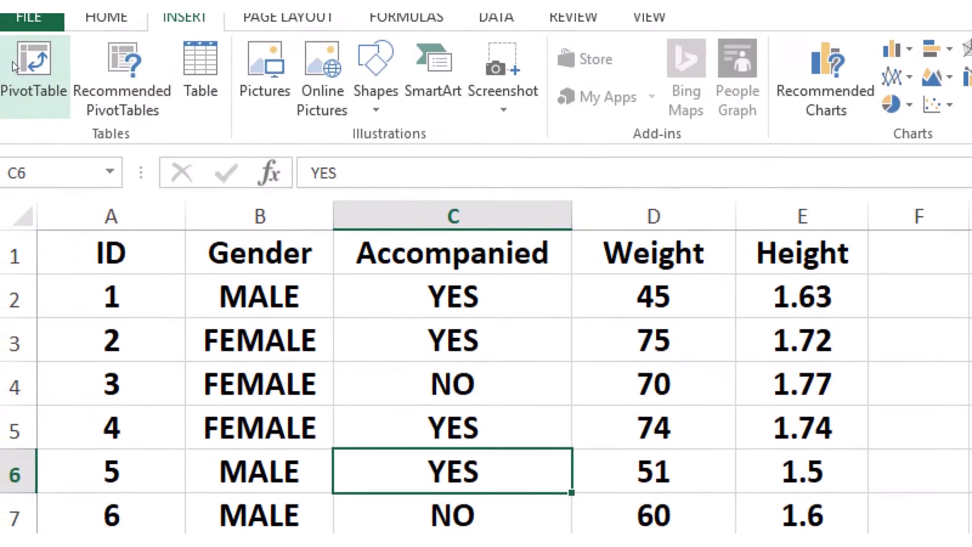
click(8, 62)
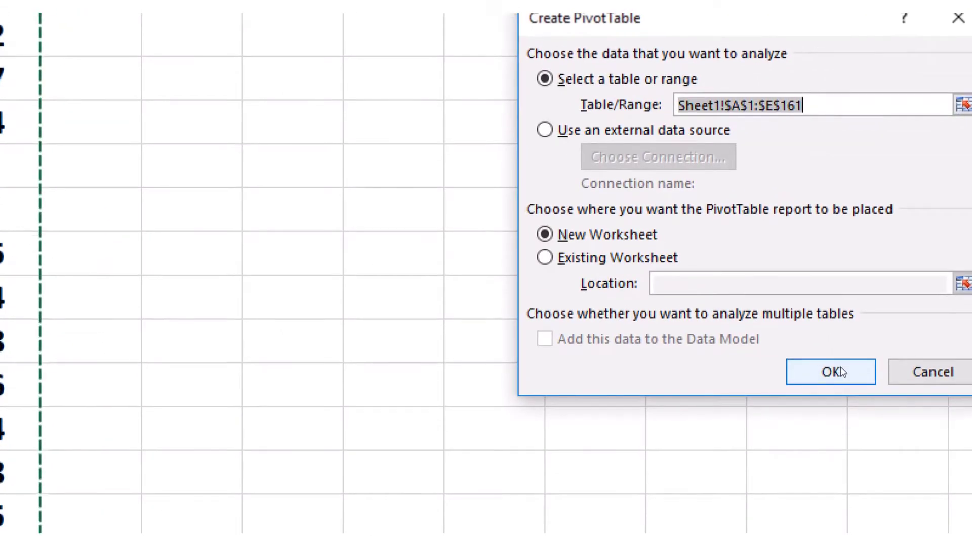
click(841, 366)
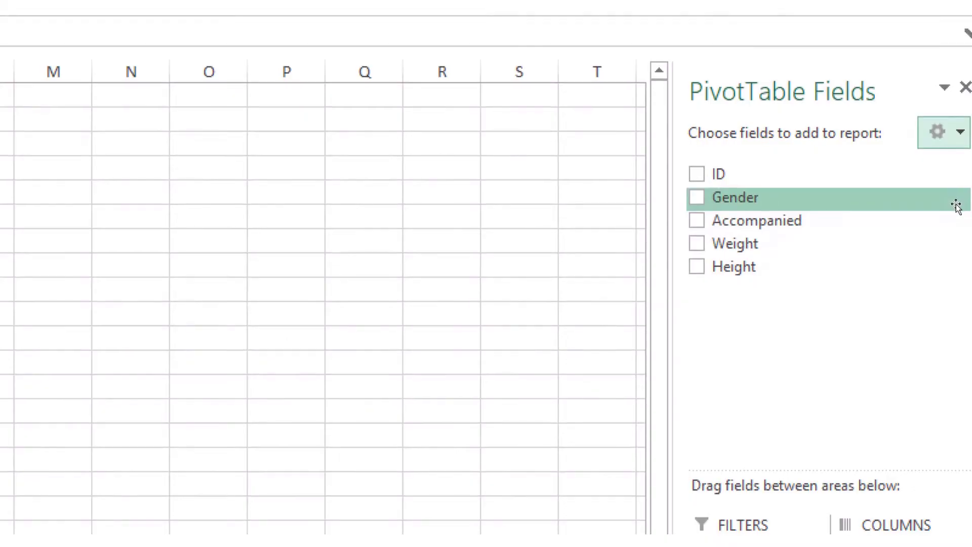
- Place the Gender field in the PivotTable's columns area and the Weight field in its values area
drag(956, 207, 949, 546)
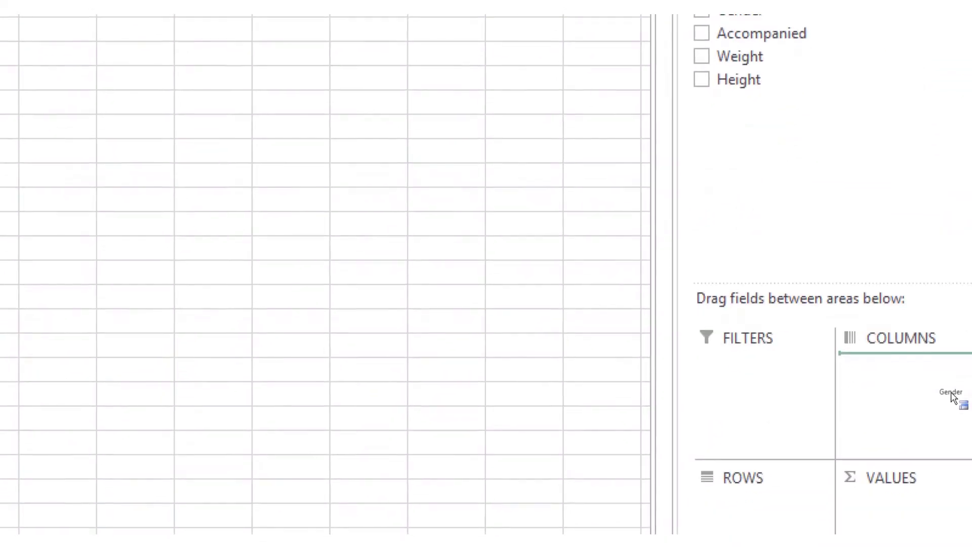
drag(952, 398, 952, 397)
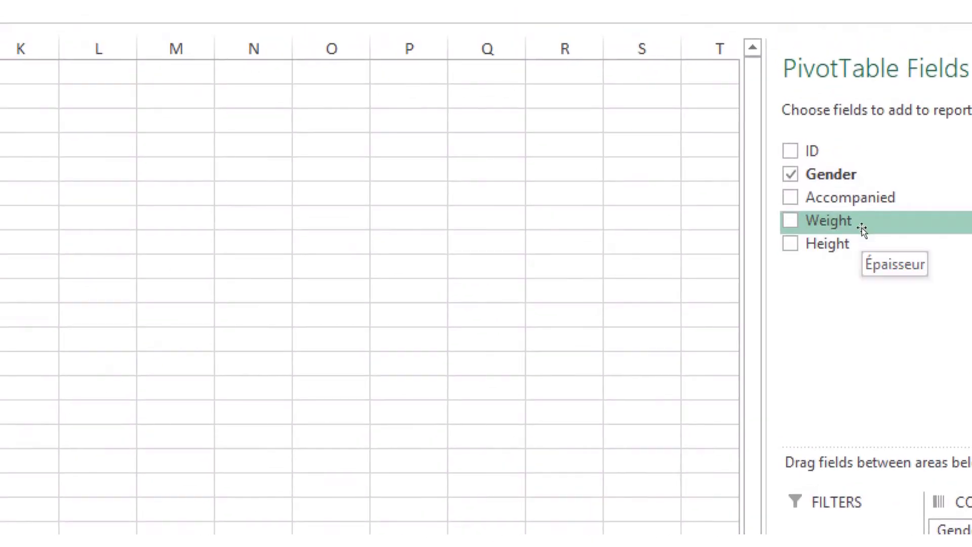
drag(862, 227, 922, 362)
drag(893, 298, 971, 546)
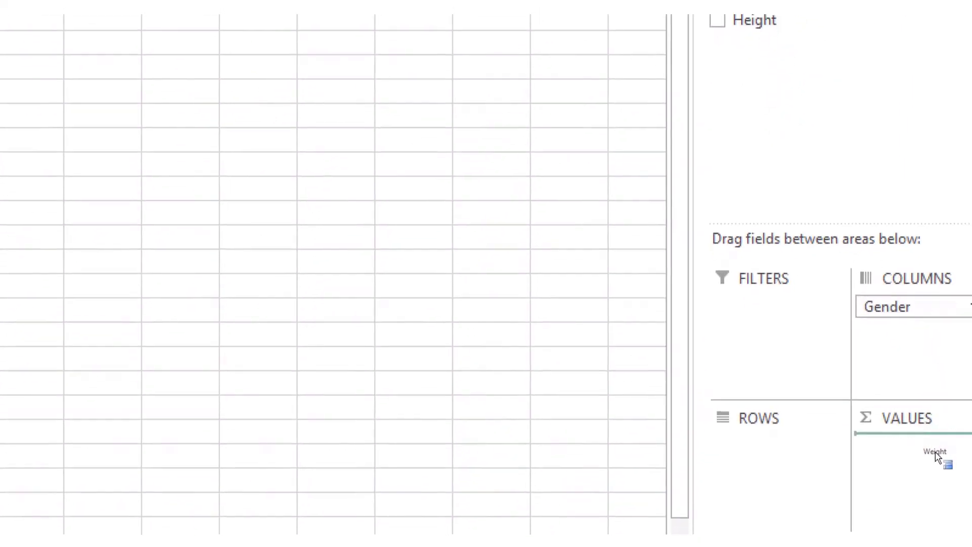
drag(935, 456, 935, 454)
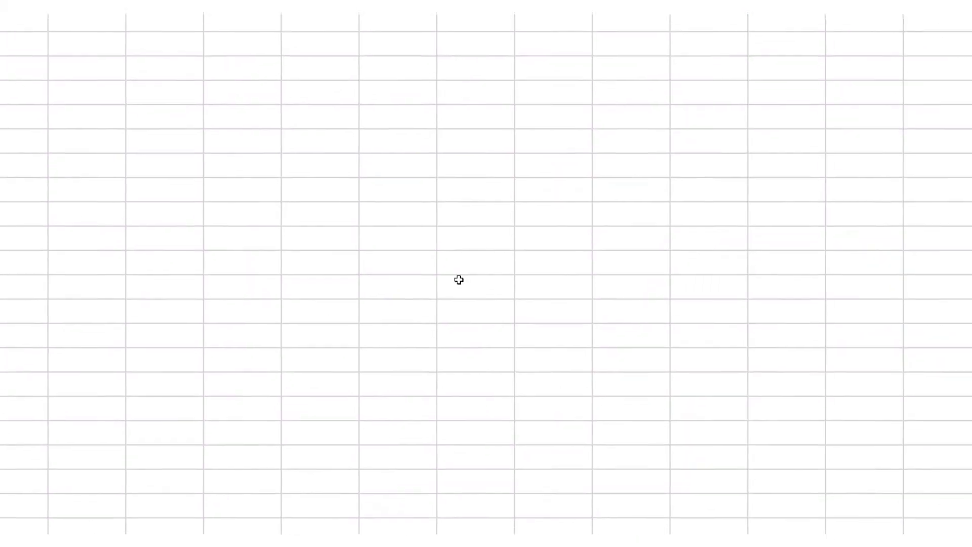
- Change the PivotTable's Weight value field to summarize by Average instead of Count
mouse_move(94, 202)
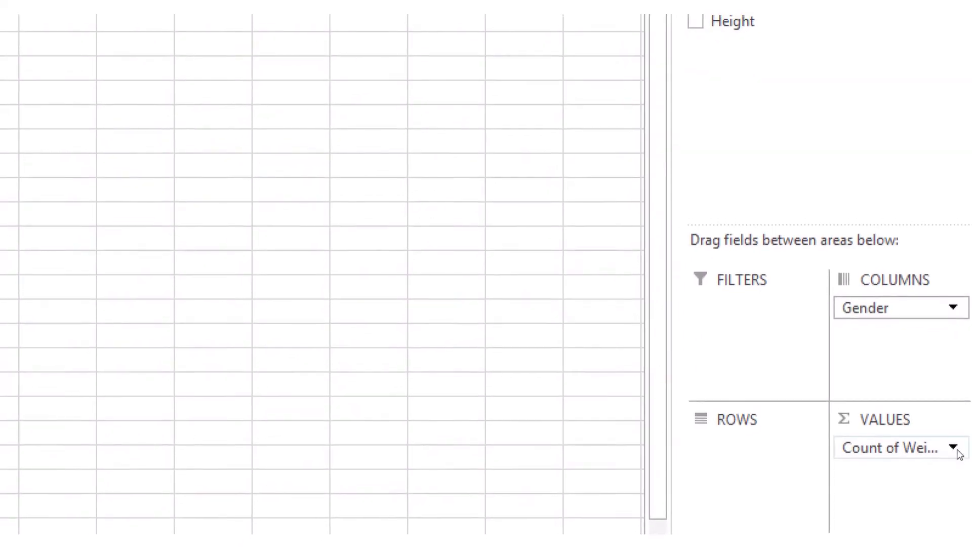
click(955, 447)
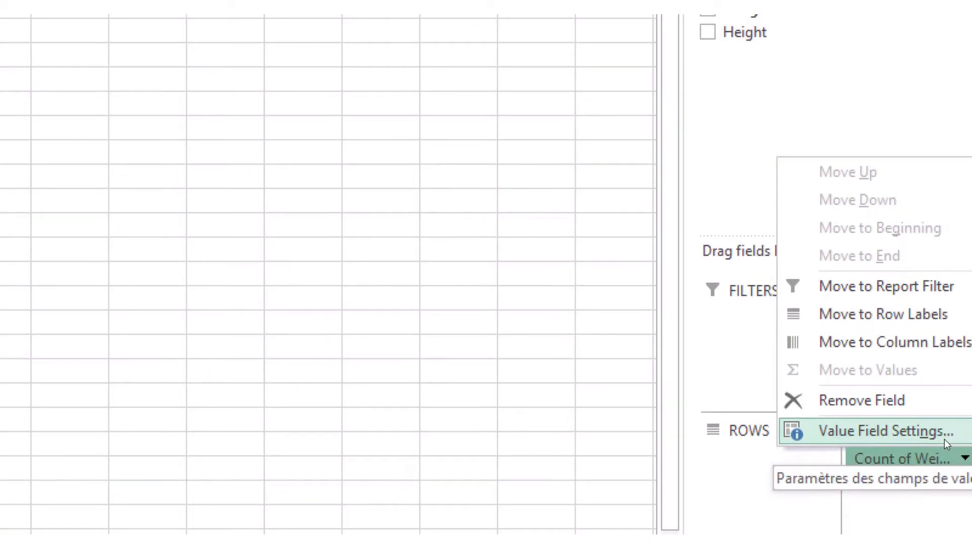
click(944, 437)
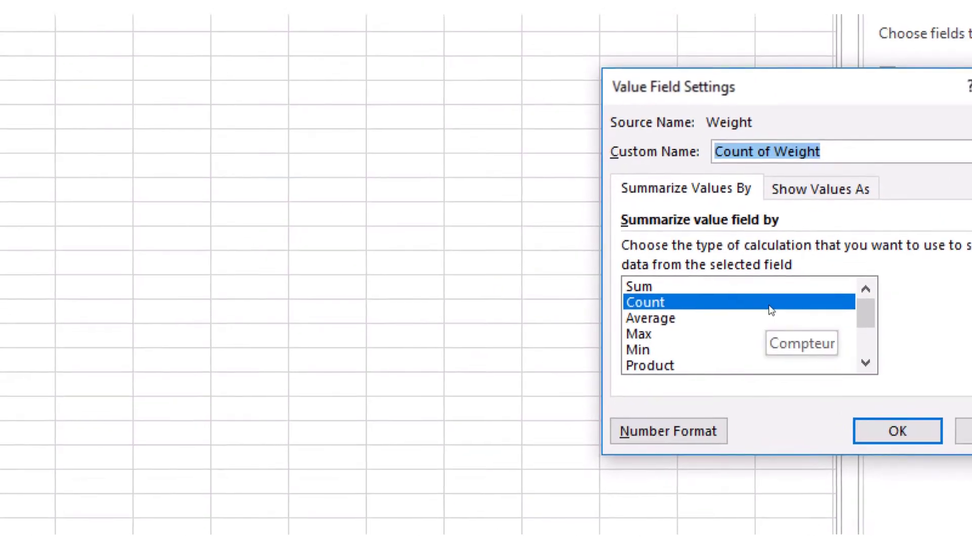
scroll(867, 319, down, 1)
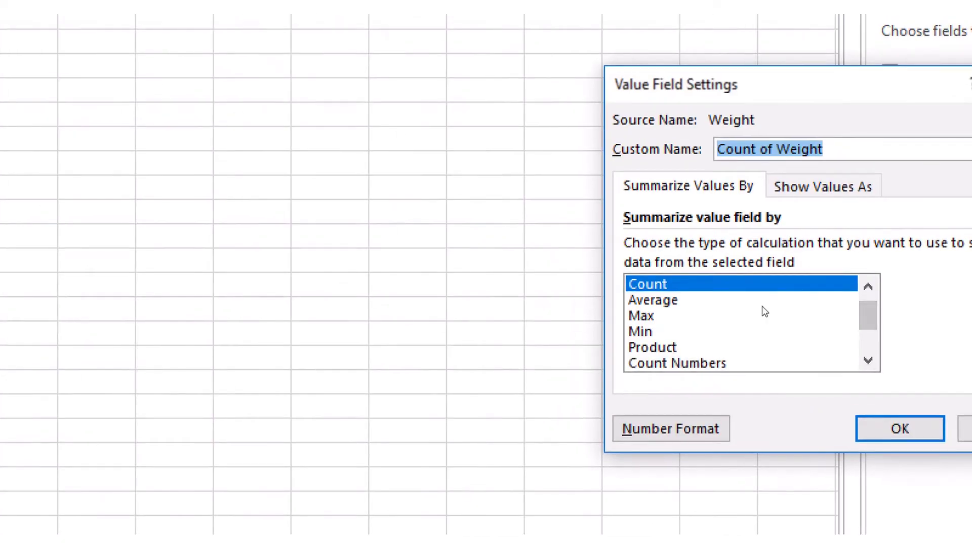
click(705, 297)
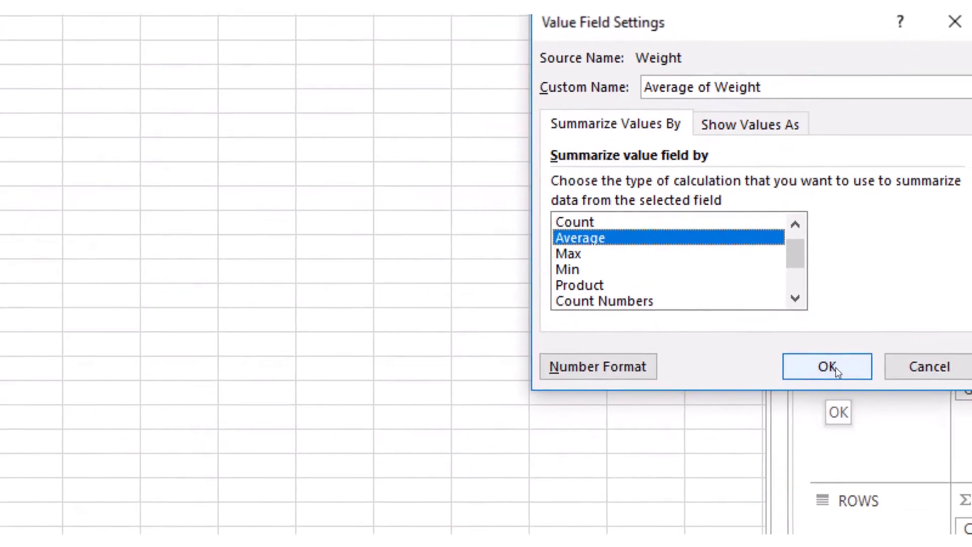
click(835, 366)
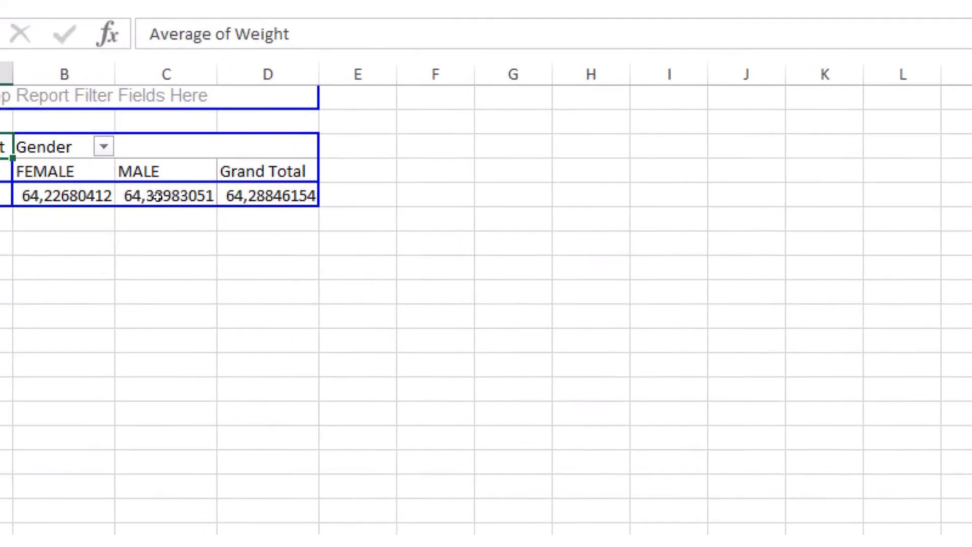
- Copy the FEMALE average weight from the PivotTable and paste it as text only after "m women =" in the Word document
mouse_move(57, 188)
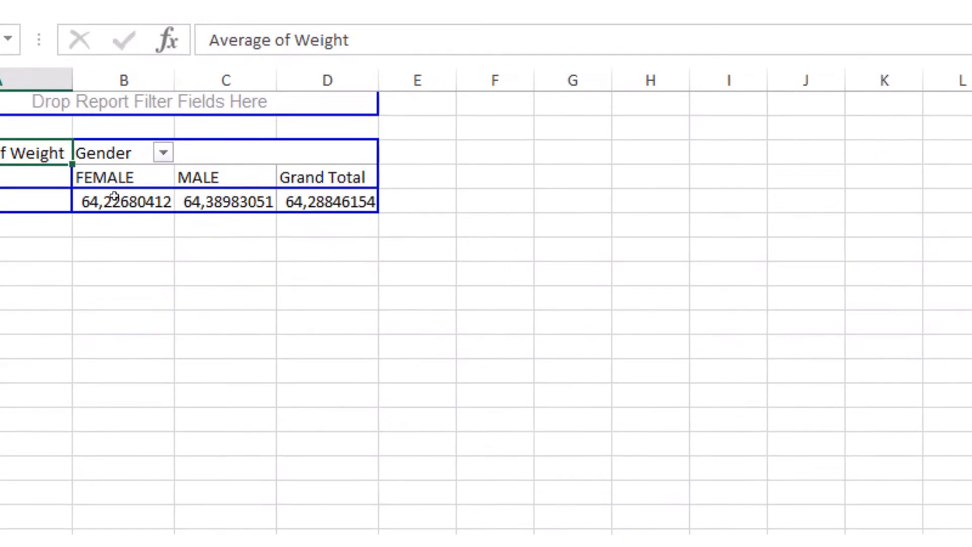
click(115, 198)
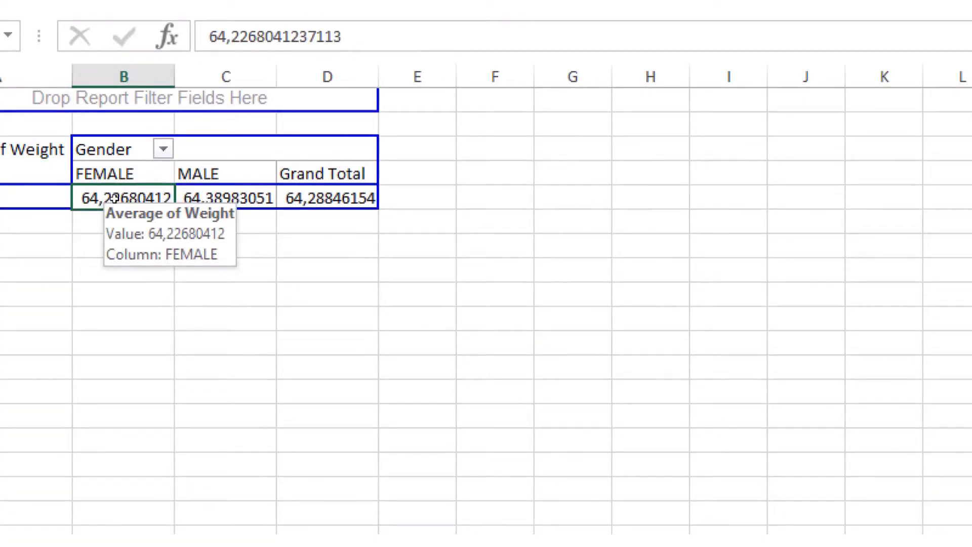
right_click(115, 199)
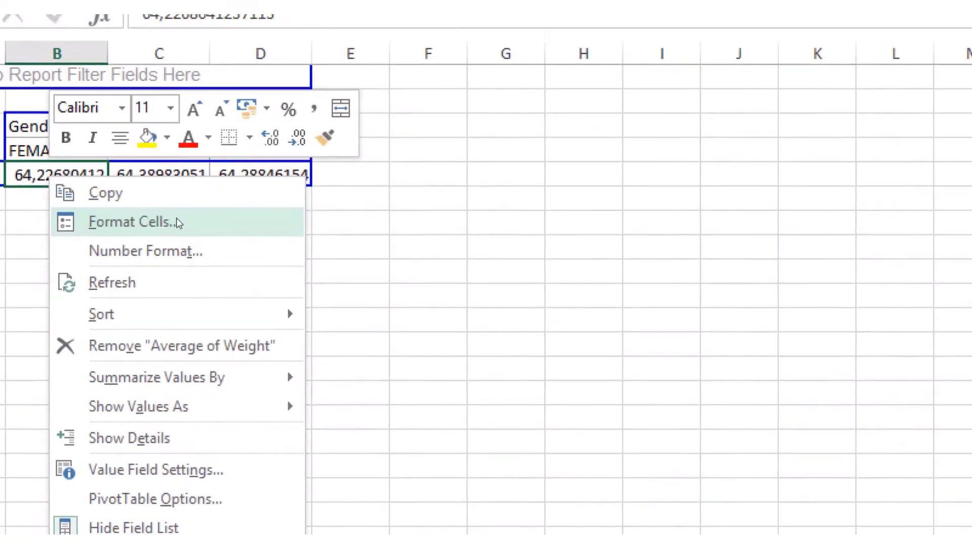
click(167, 212)
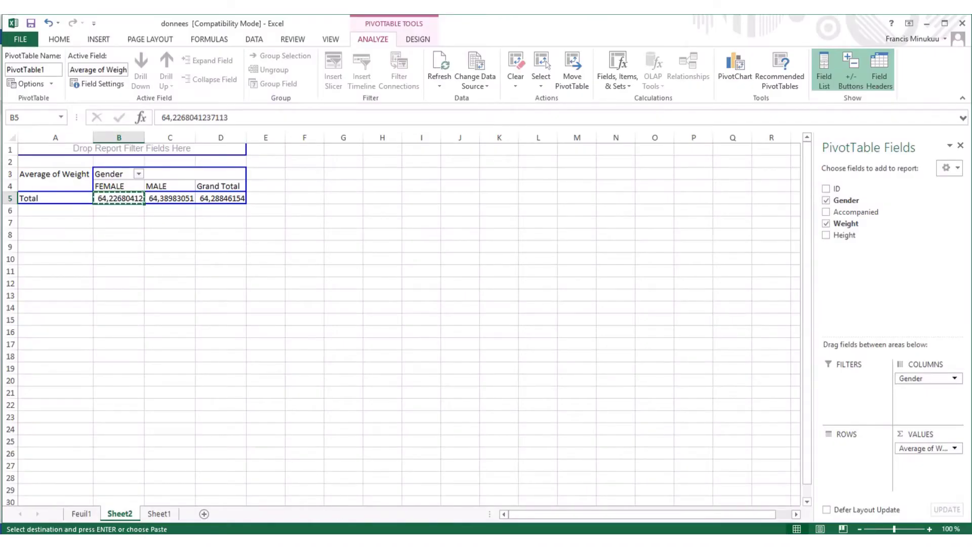
key(alt+Tab)
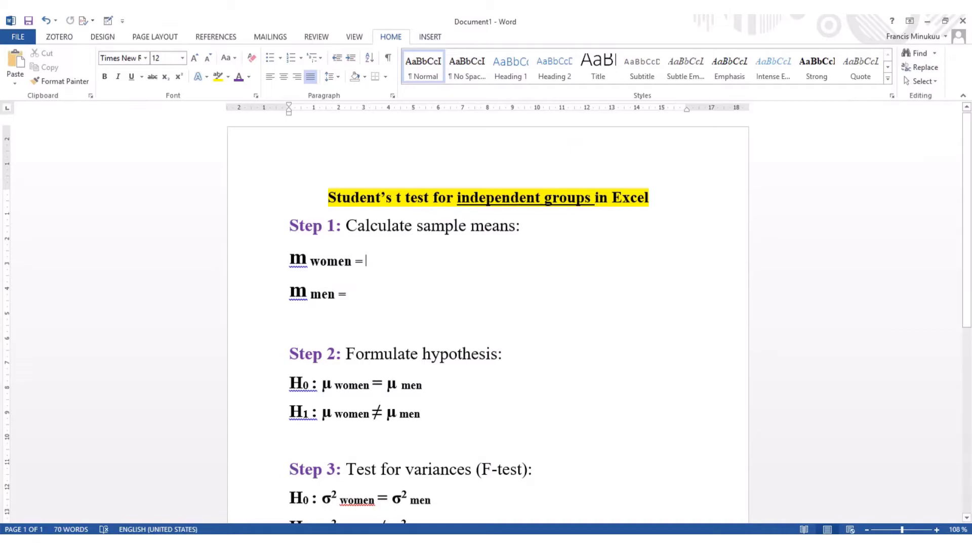
right_click(373, 261)
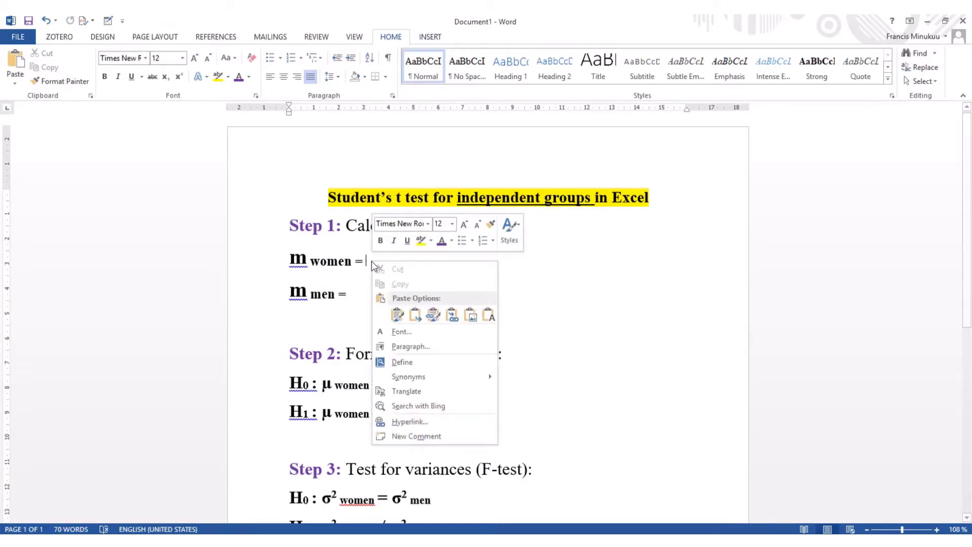
click(486, 313)
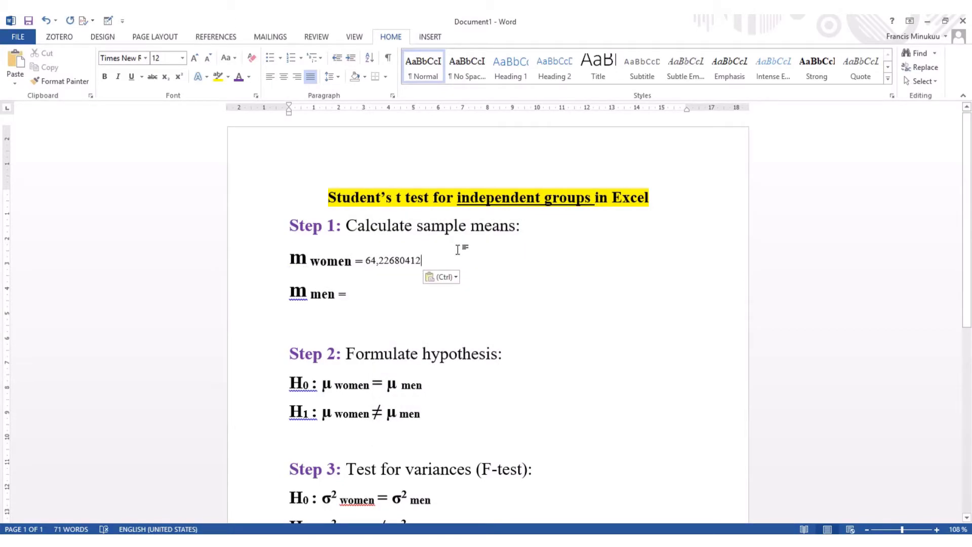
- Round the pasted women's mean to 64.23, using a decimal point
key(BackSpace)
key(BackSpace)
key(BackSpace)
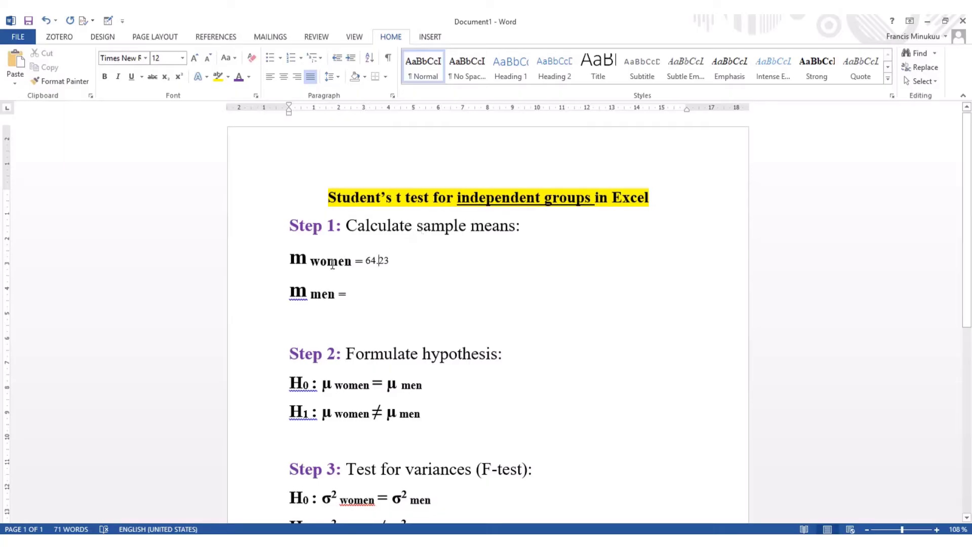
- Apply the format of the "m" in the women's mean line to "women = 64.23" with Format Painter
double_click(297, 257)
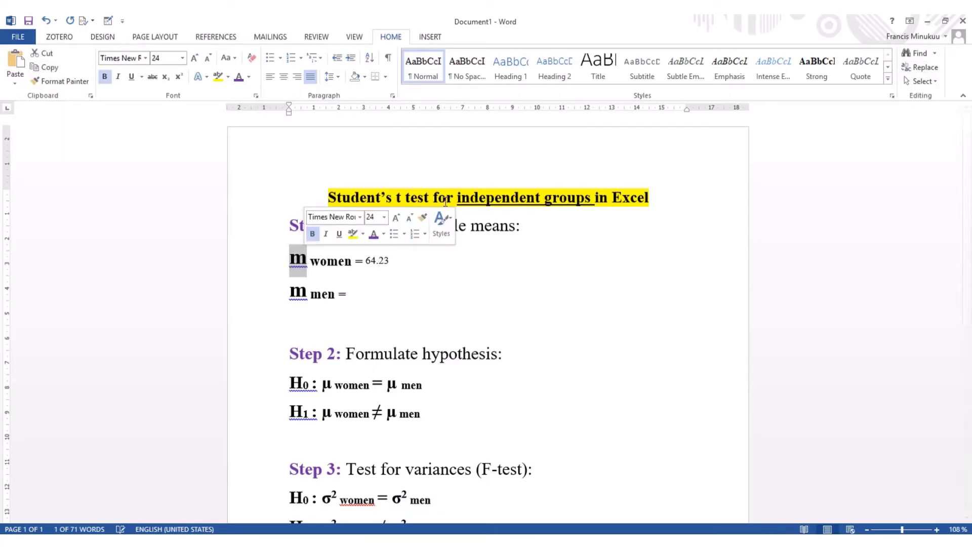
click(423, 217)
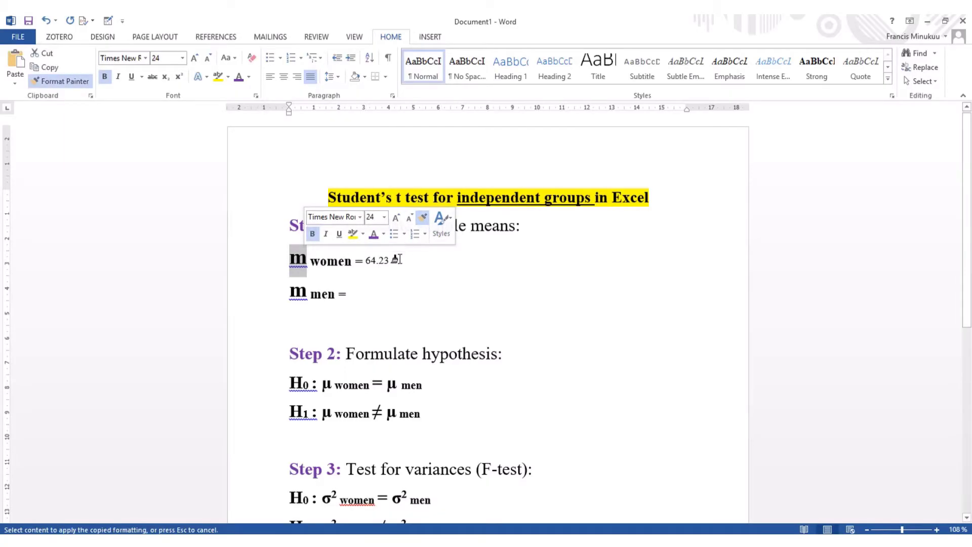
drag(394, 260, 310, 262)
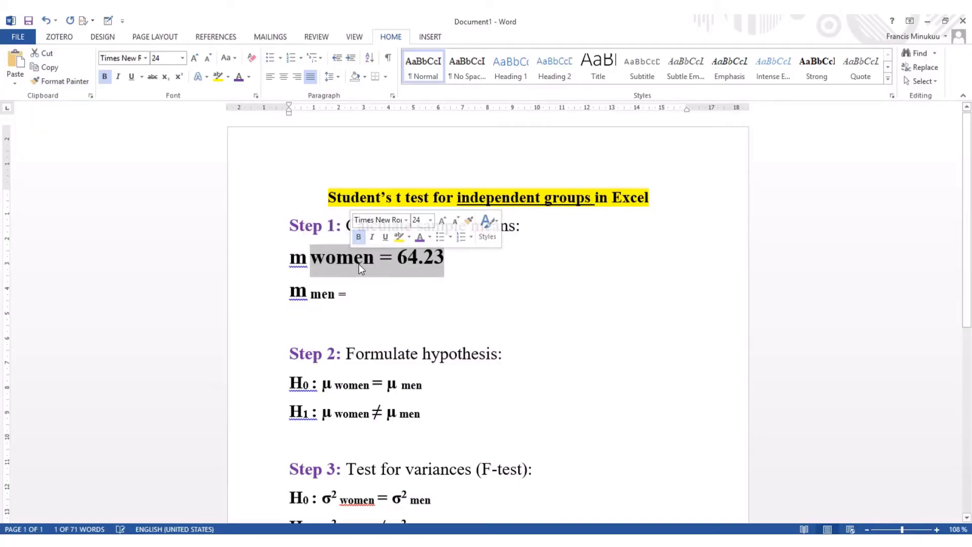
click(354, 263)
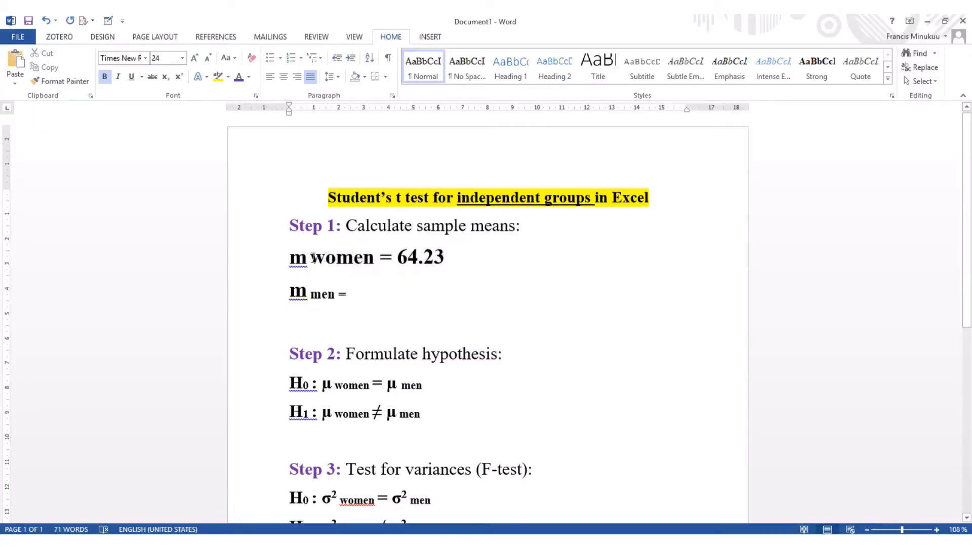
- Make the word "women" in the Step 1 mean line a subscript
drag(310, 258, 374, 260)
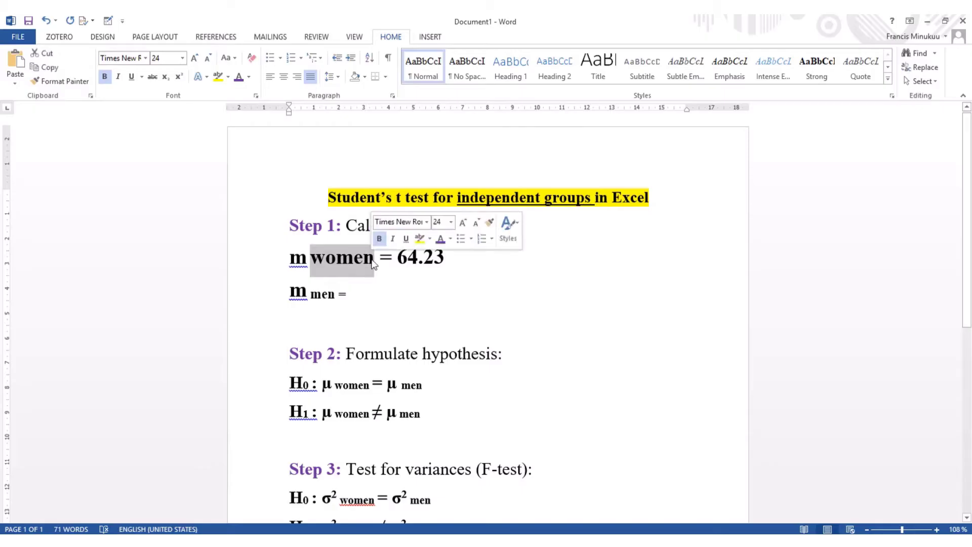
click(165, 77)
click(439, 314)
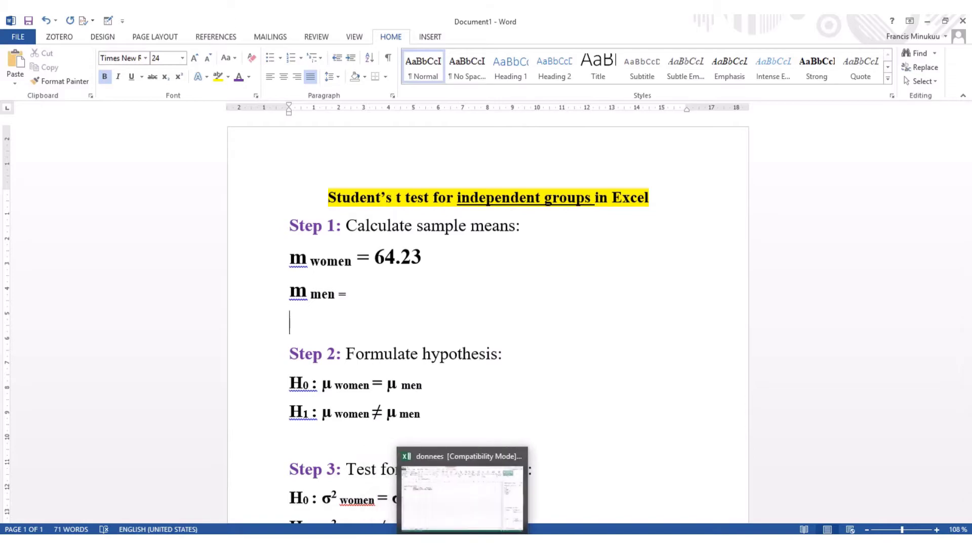
- Copy the MALE average weight from the donnees PivotTable in Excel and paste it as text only after "m men =" in Word
click(462, 540)
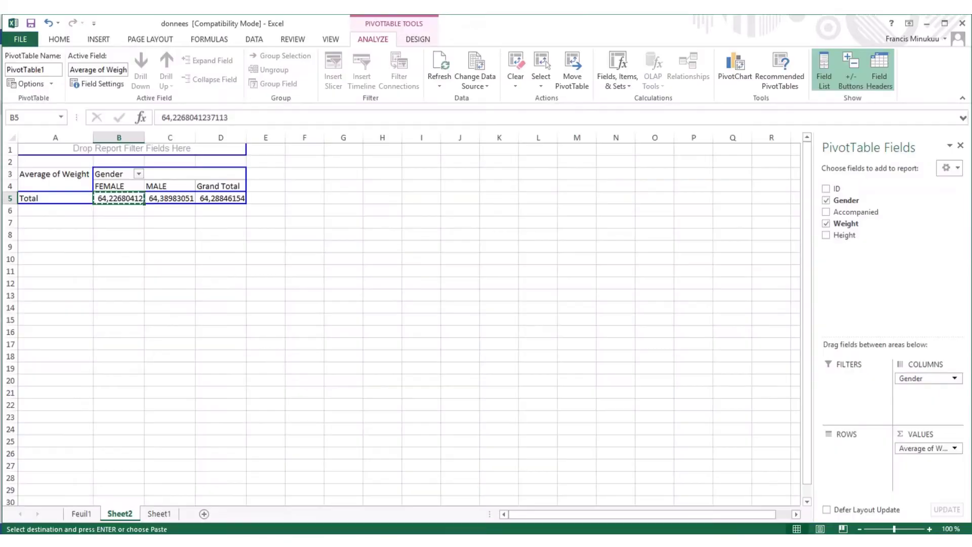
click(179, 199)
right_click(179, 199)
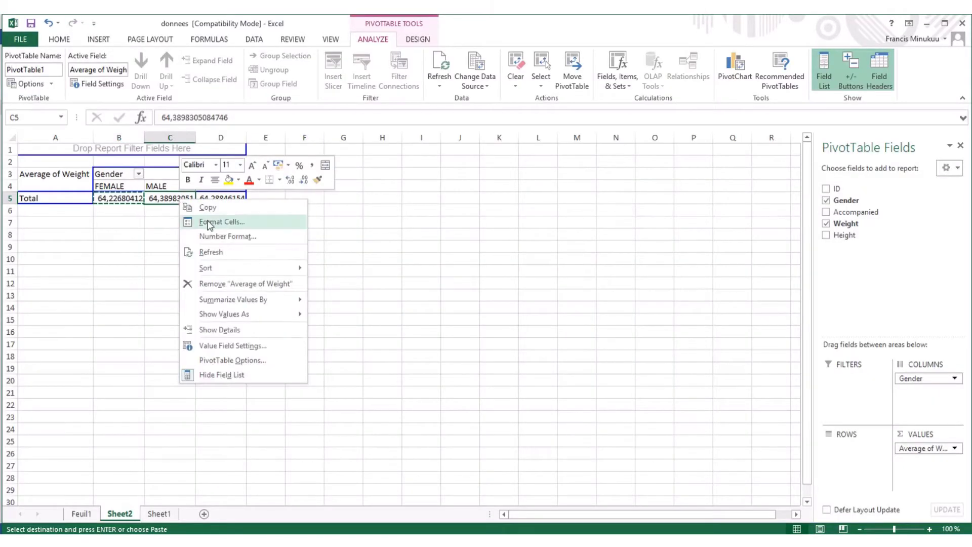
click(224, 205)
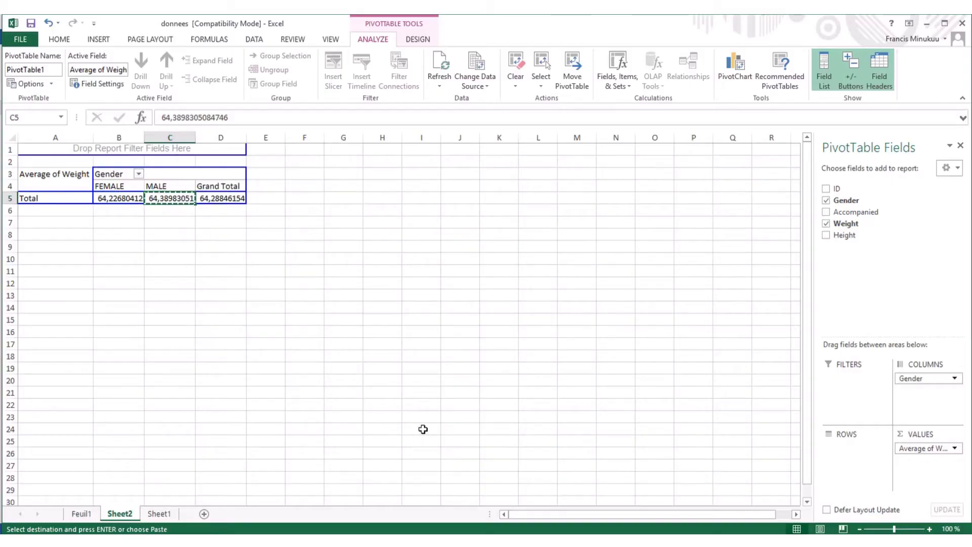
click(420, 540)
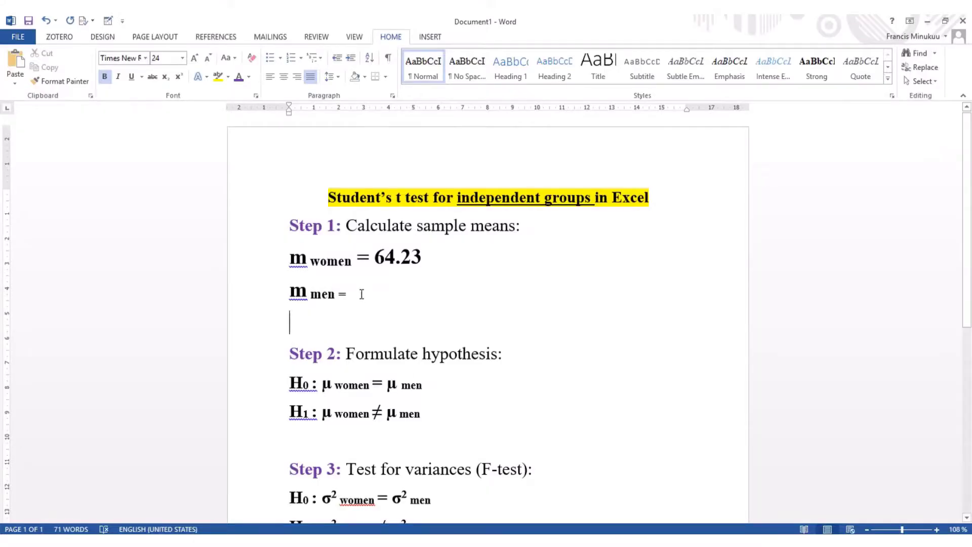
click(362, 295)
right_click(362, 294)
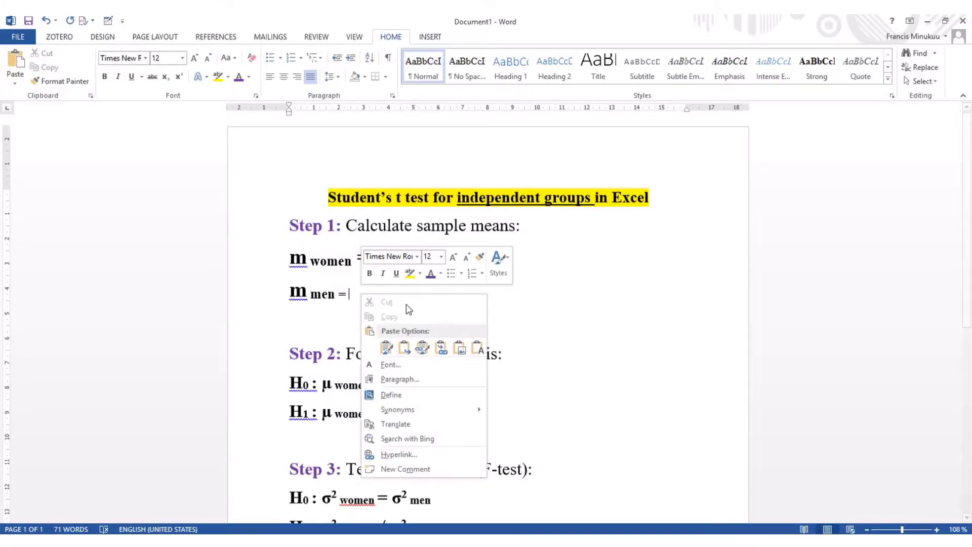
click(479, 347)
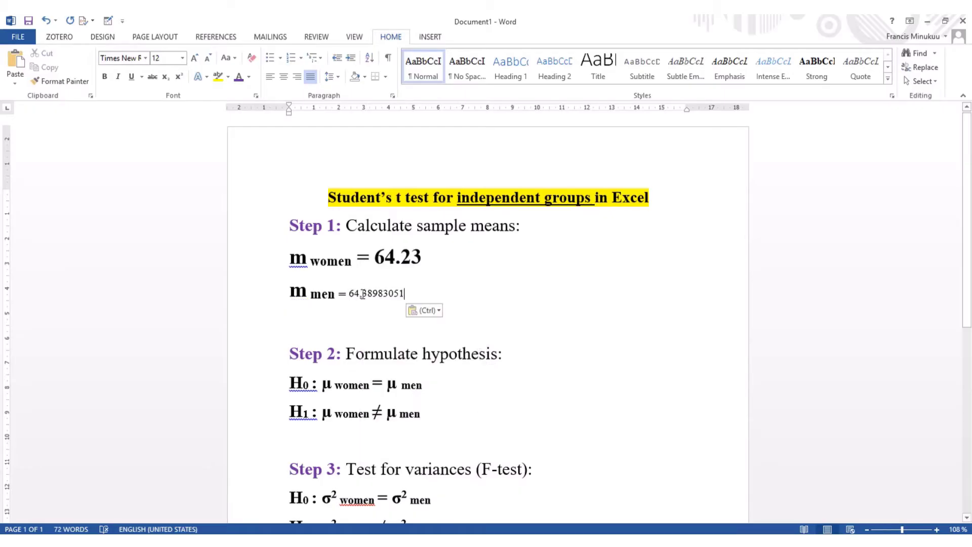
- Replace the comma in the men's mean with a decimal point and round the value to 64.39
click(363, 294)
key(BackSpace)
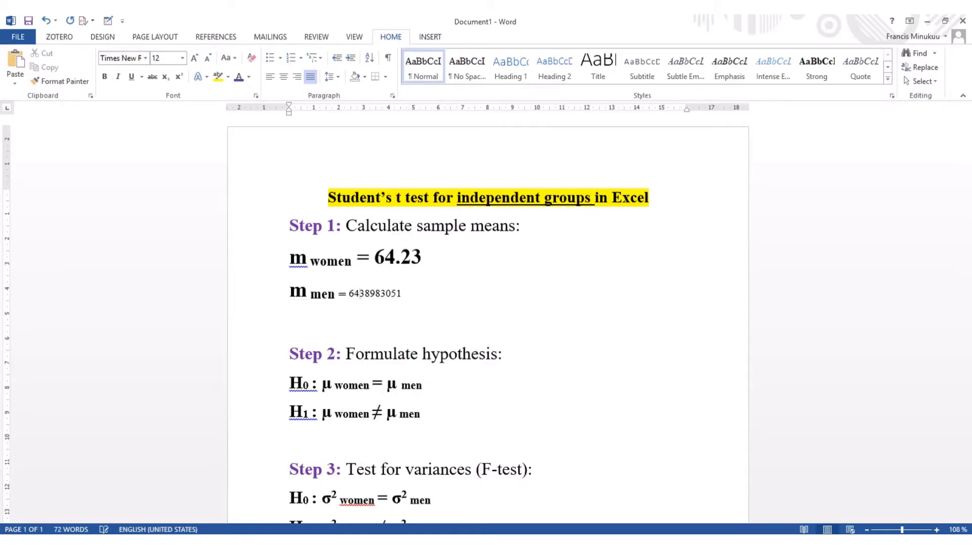
text(.)
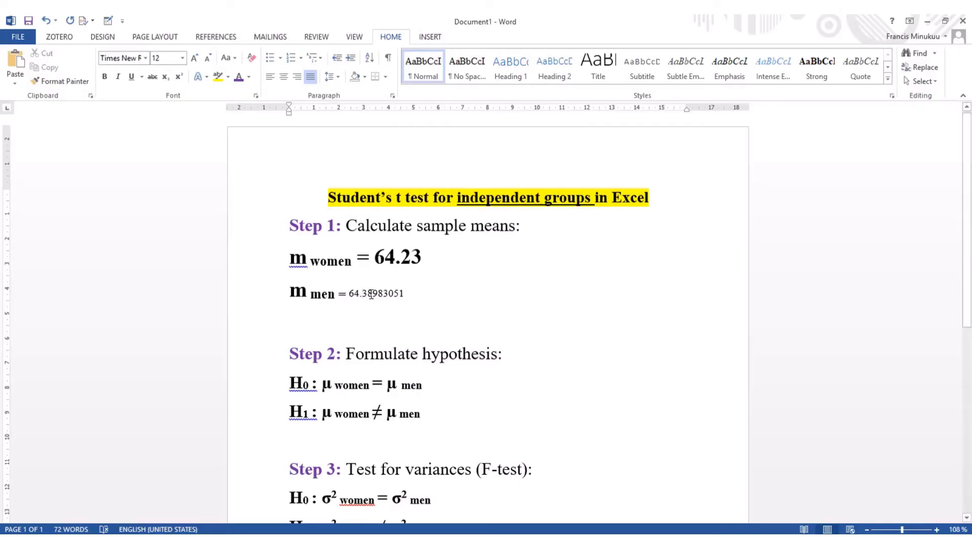
drag(370, 293, 404, 295)
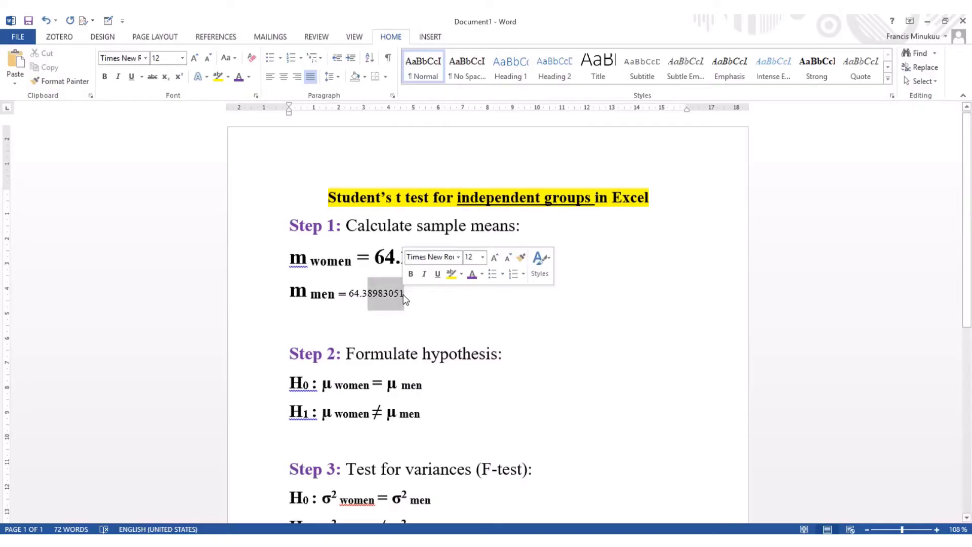
text(9)
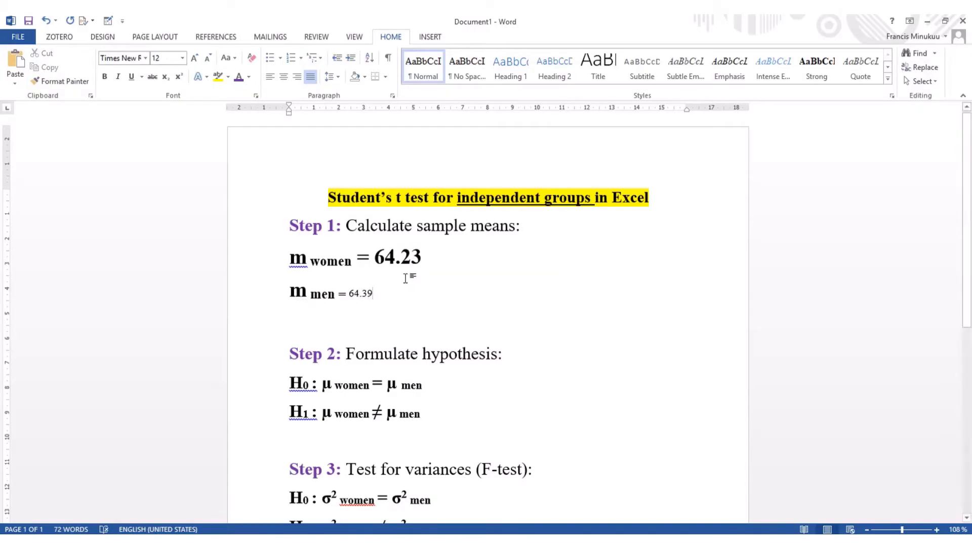
- Apply the format of 64.23 to the men's mean 64.39 with Format Painter
drag(427, 256, 375, 257)
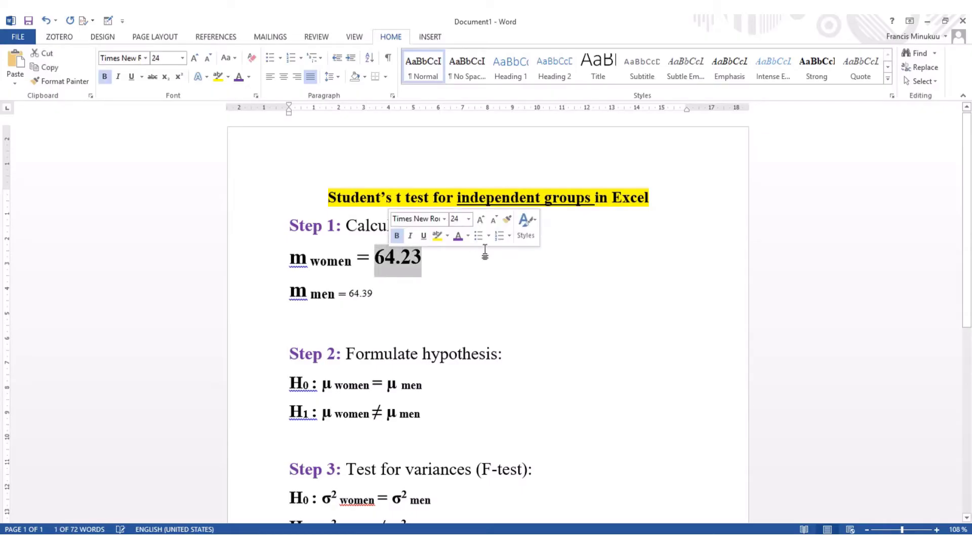
click(506, 218)
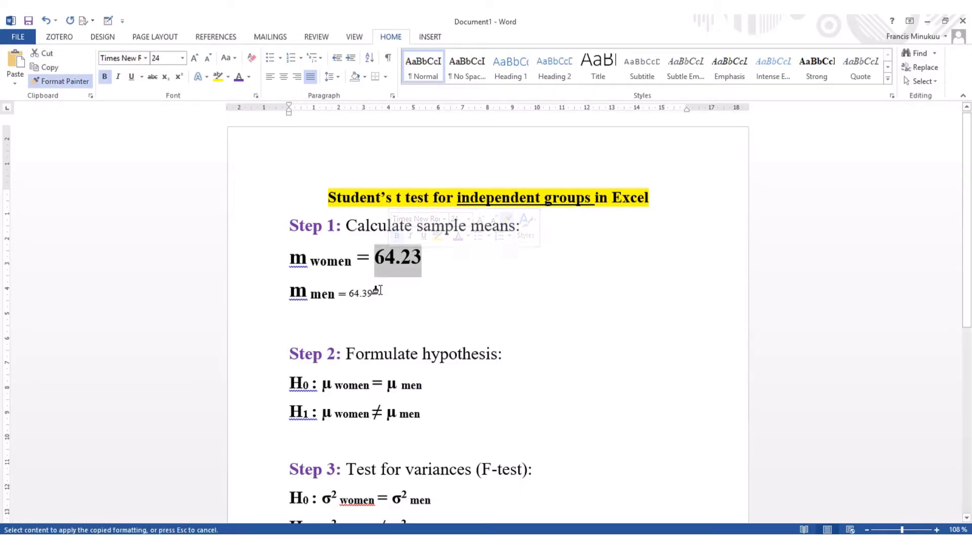
drag(377, 295, 349, 296)
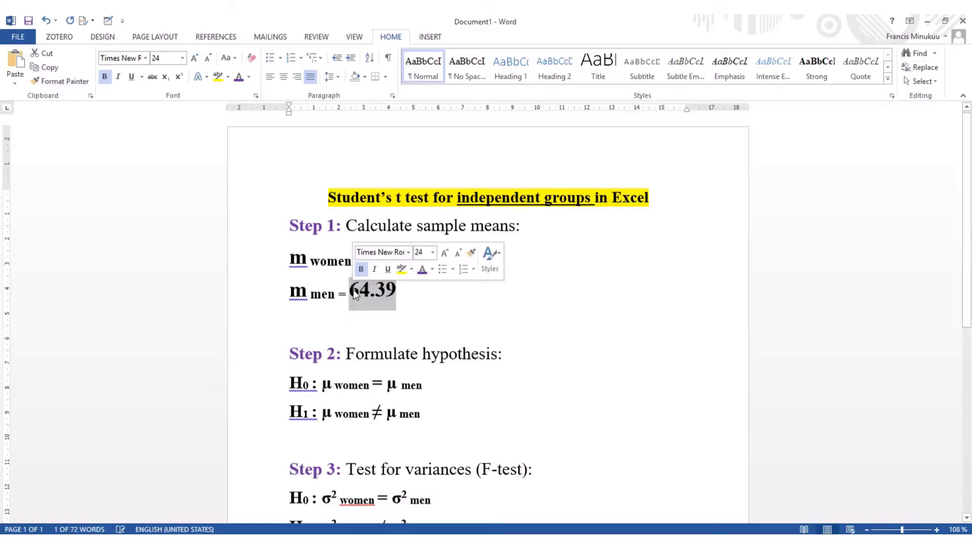
click(368, 304)
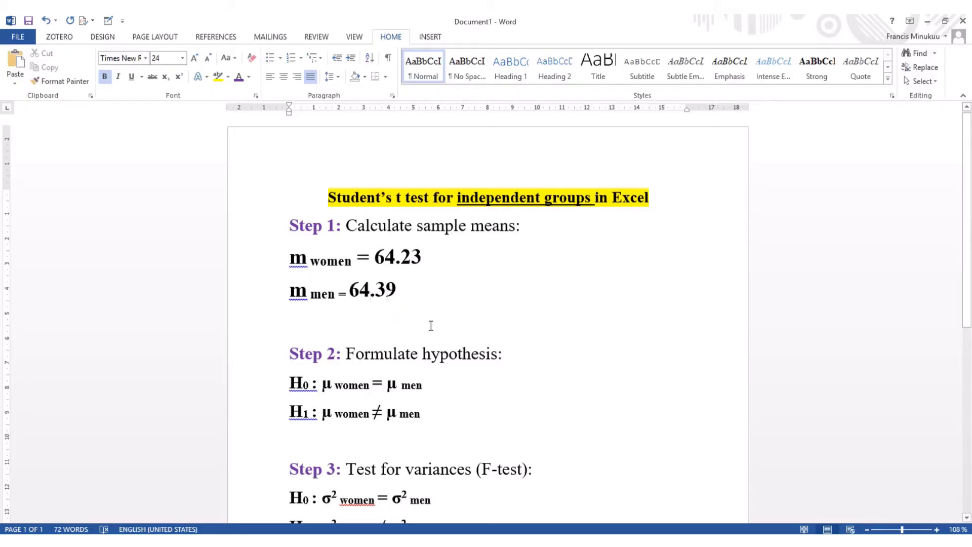
scroll(431, 326, down, 2)
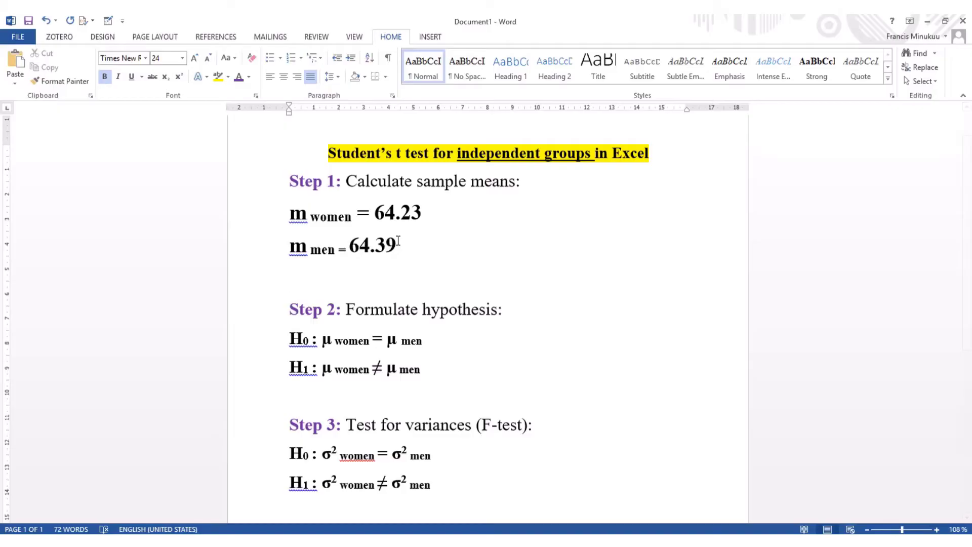
- Review the Step 2 hypotheses and the Step 3 F-test hypotheses in the Word document
scroll(399, 241, down, 3)
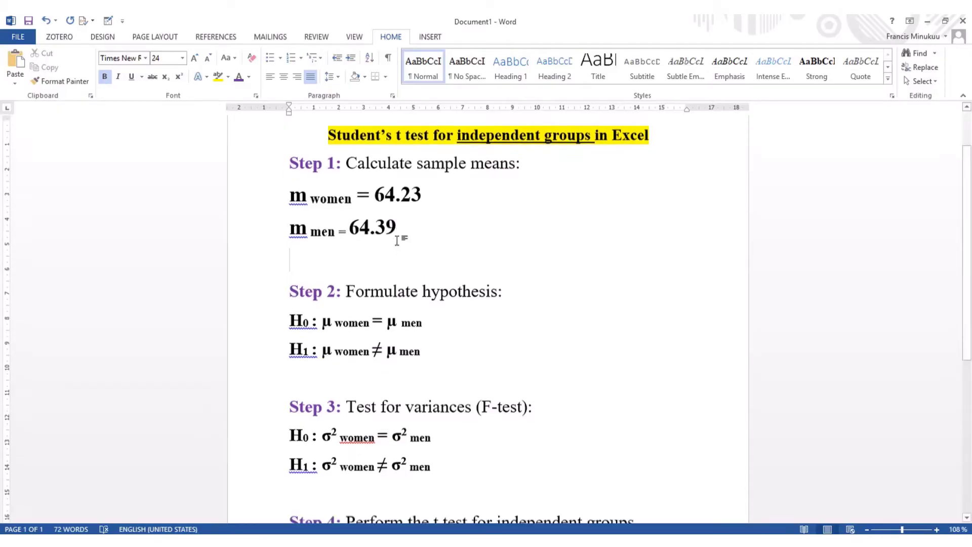
click(422, 295)
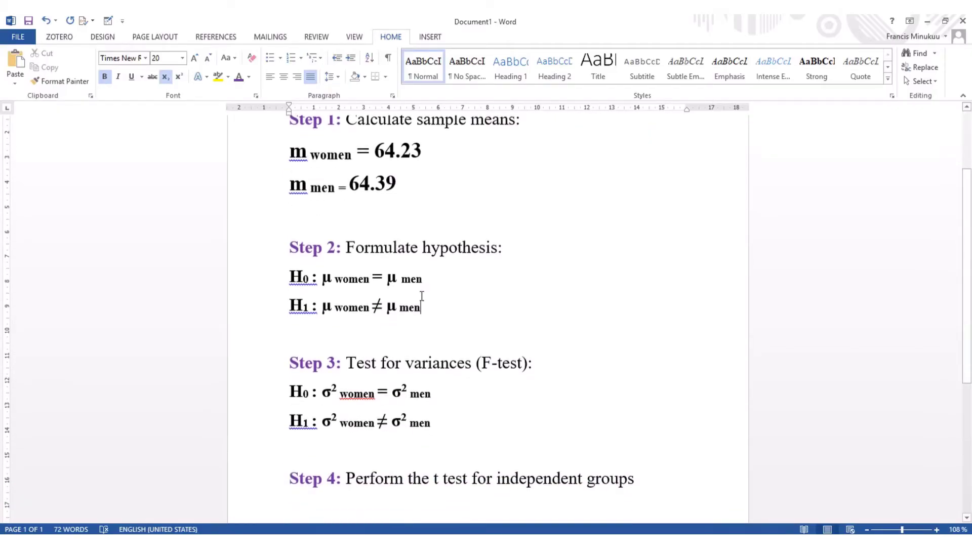
scroll(421, 295, down, 4)
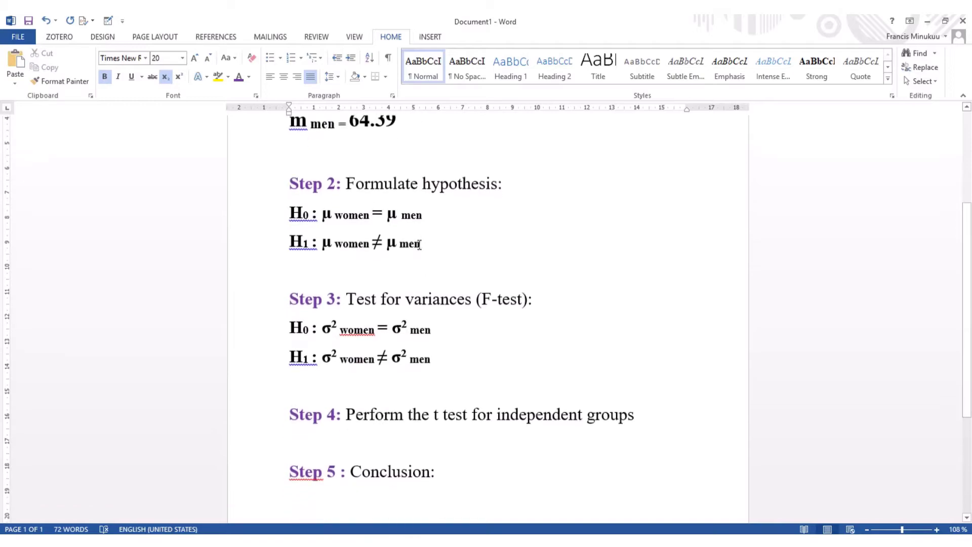
scroll(419, 245, down, 2)
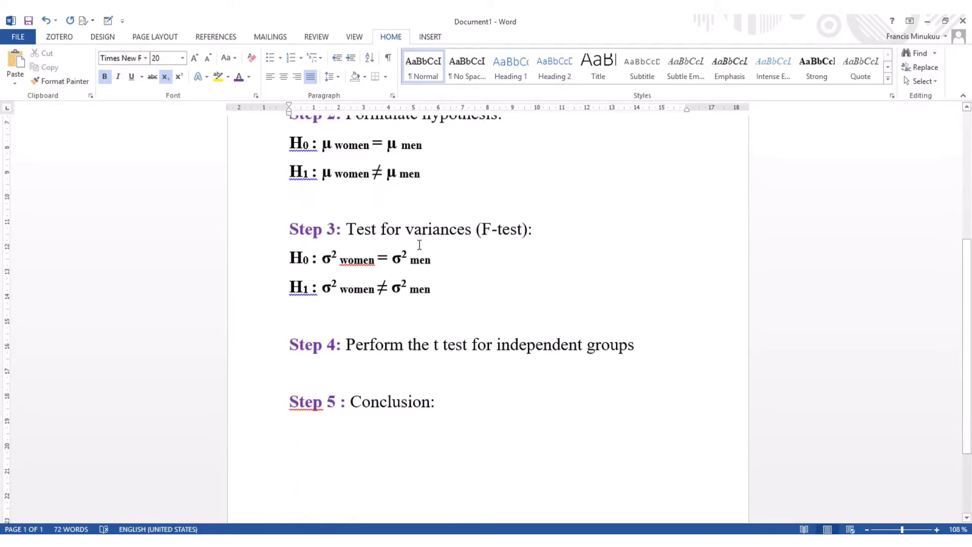
scroll(419, 245, down, 1)
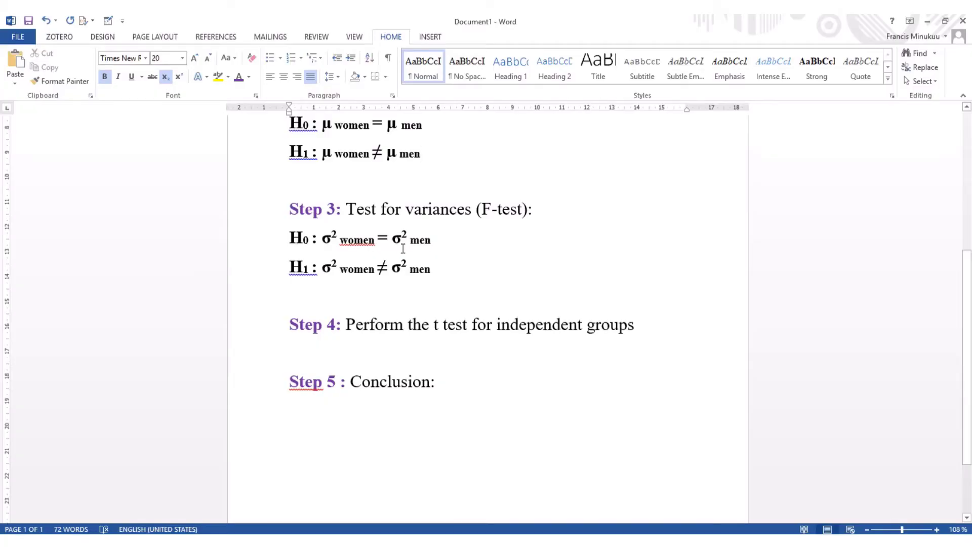
scroll(403, 248, up, 1)
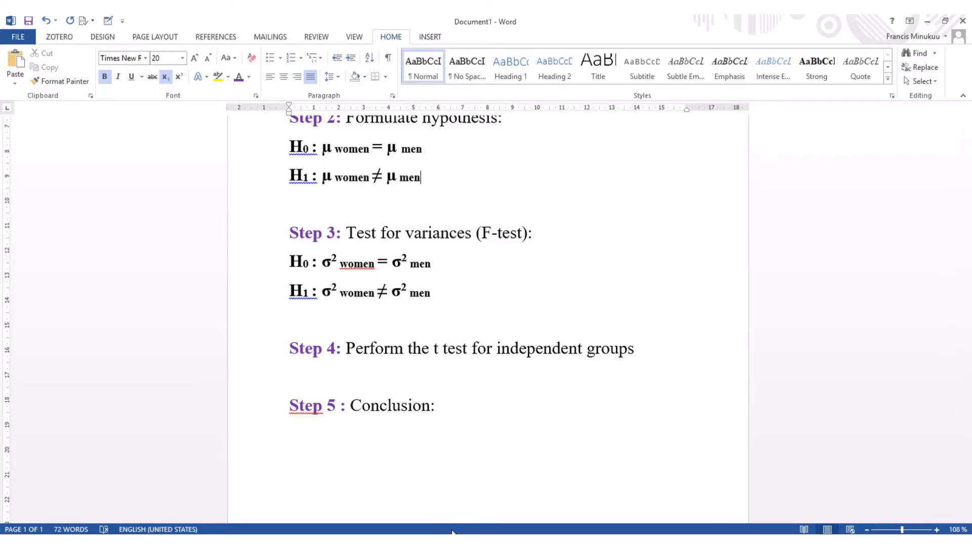
- Switch to the donnees workbook in Excel and, on a new worksheet, enter the heading "Weight-women" in A1 and widen column A to fit
key(alt+Tab)
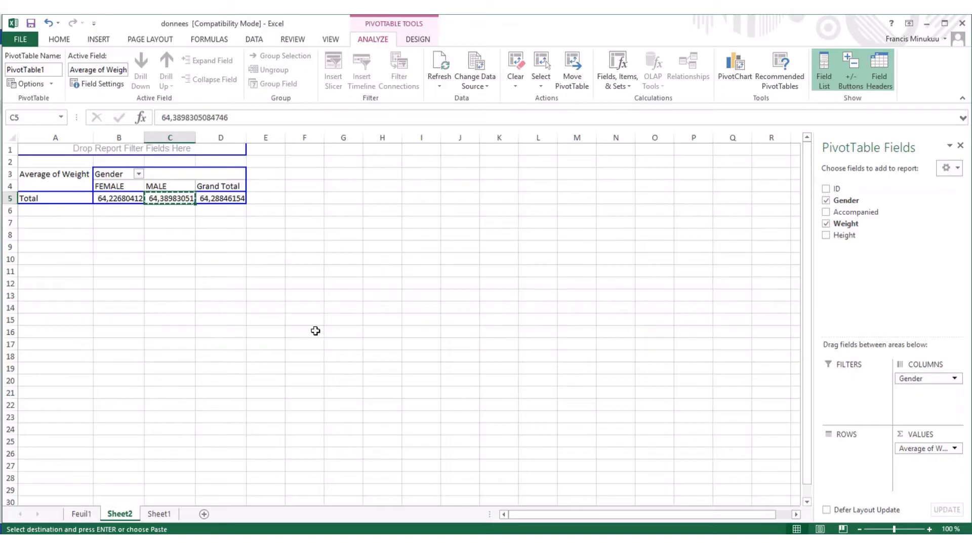
click(161, 514)
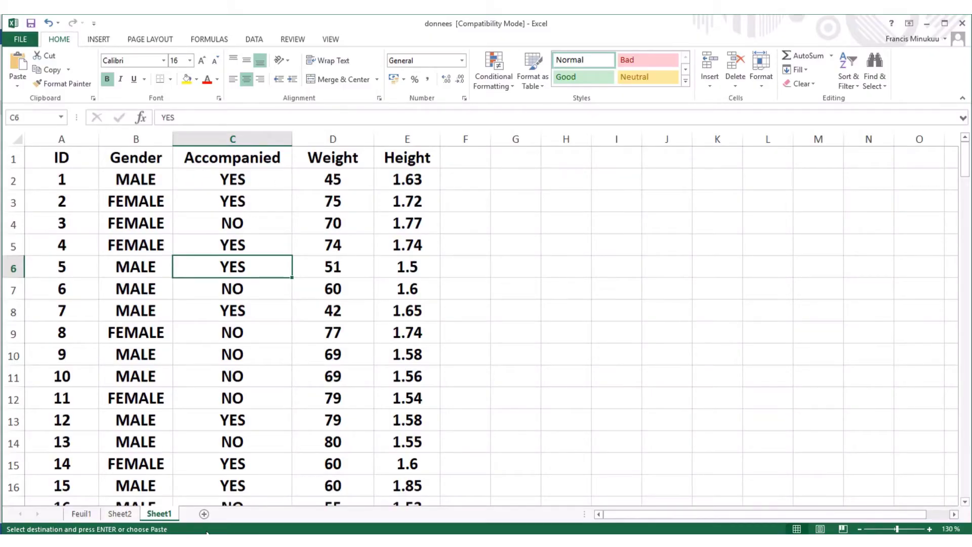
click(204, 514)
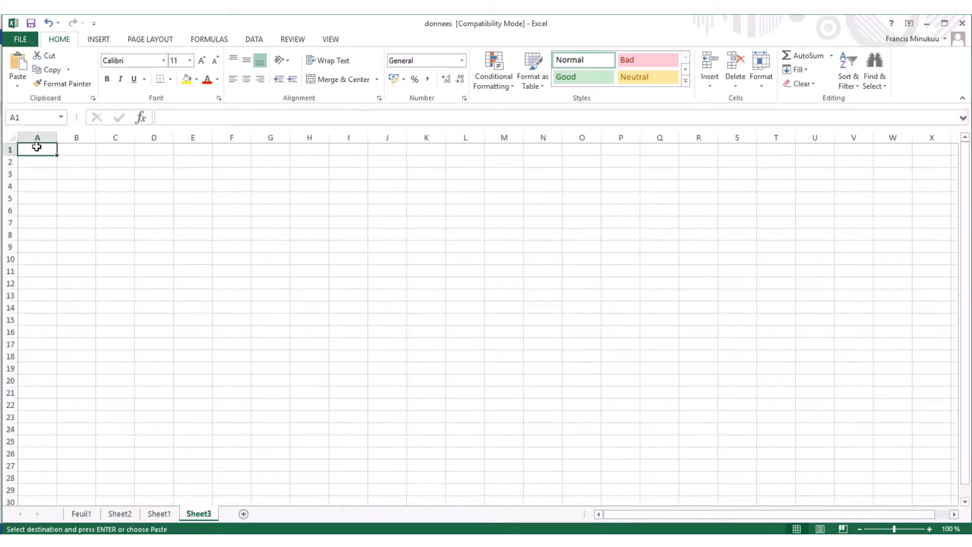
text(Weight-w)
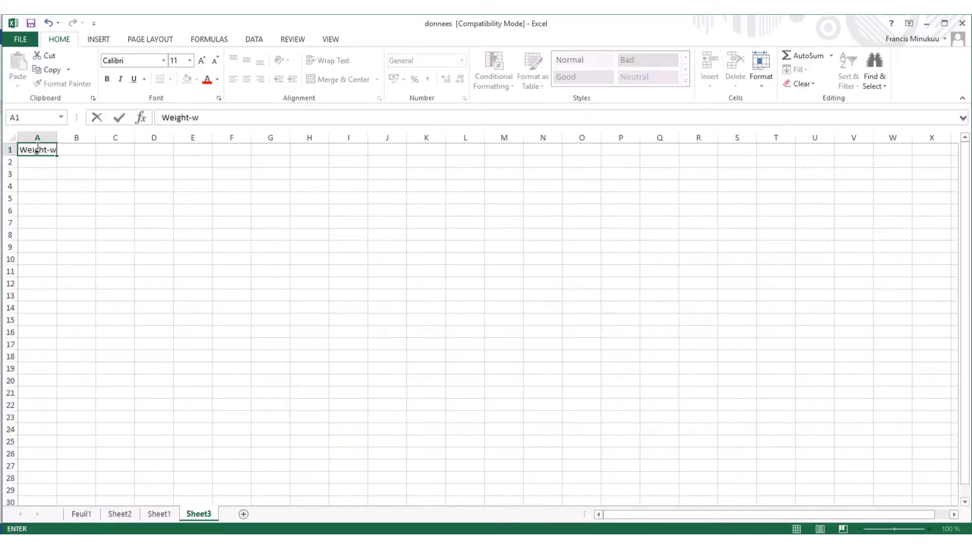
text(omen)
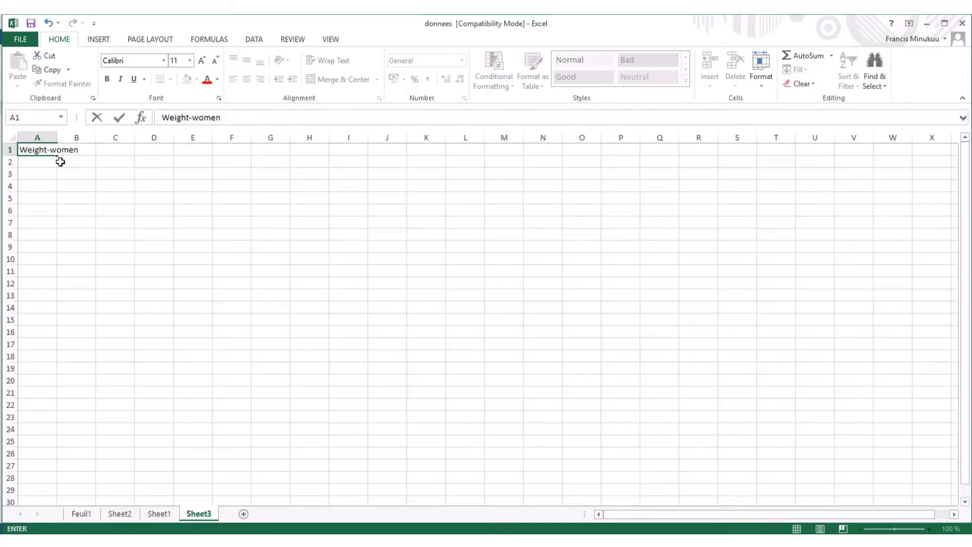
click(74, 183)
drag(61, 137, 91, 137)
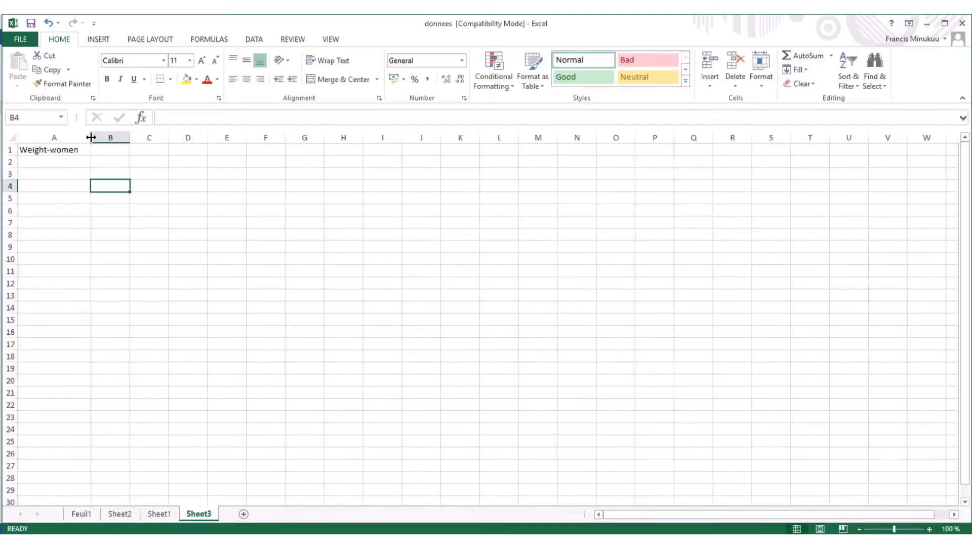
- Enter the heading "Weight-men" in cell B1 of the new worksheet
click(110, 153)
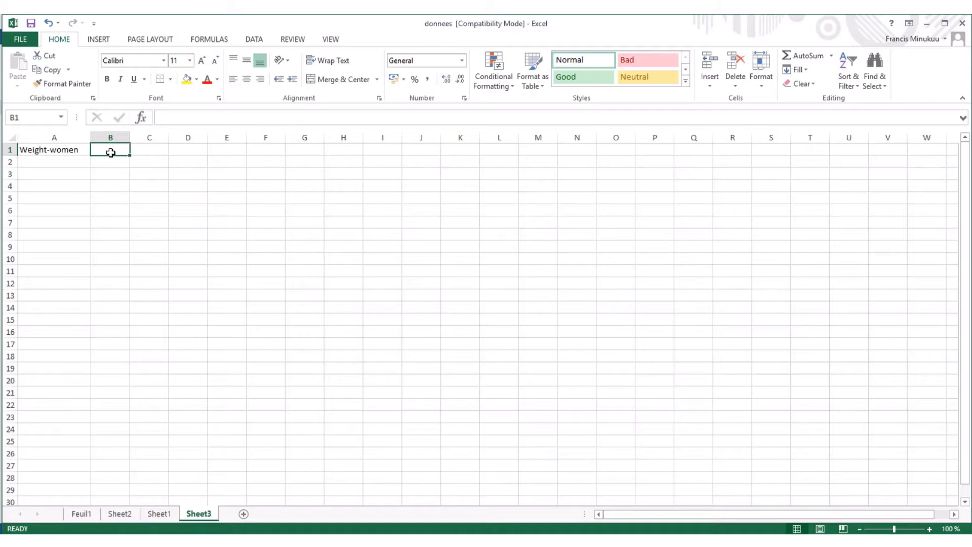
text(W)
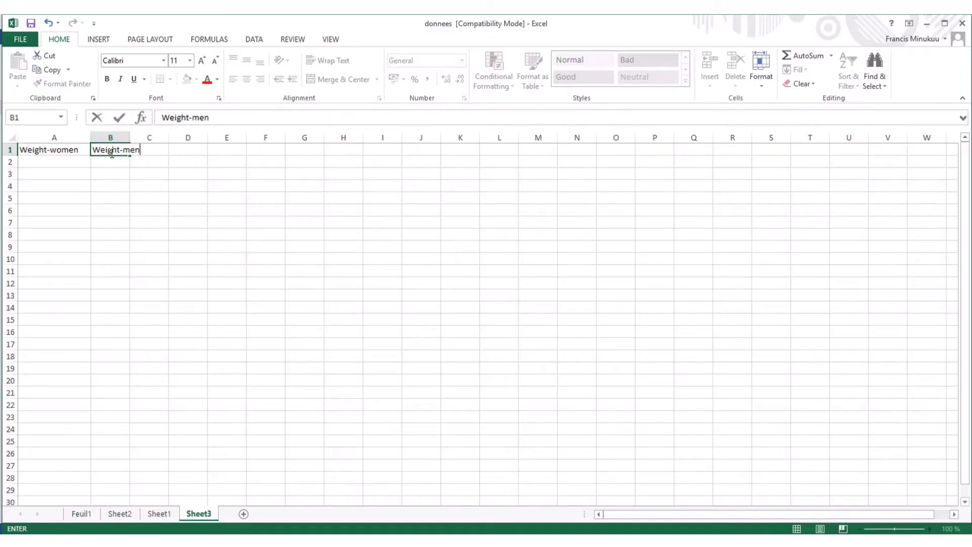
text(eight-men)
- Make all cells of Sheet3 bold and centred, and widen column B to fit its heading at 148% zoom
click(12, 137)
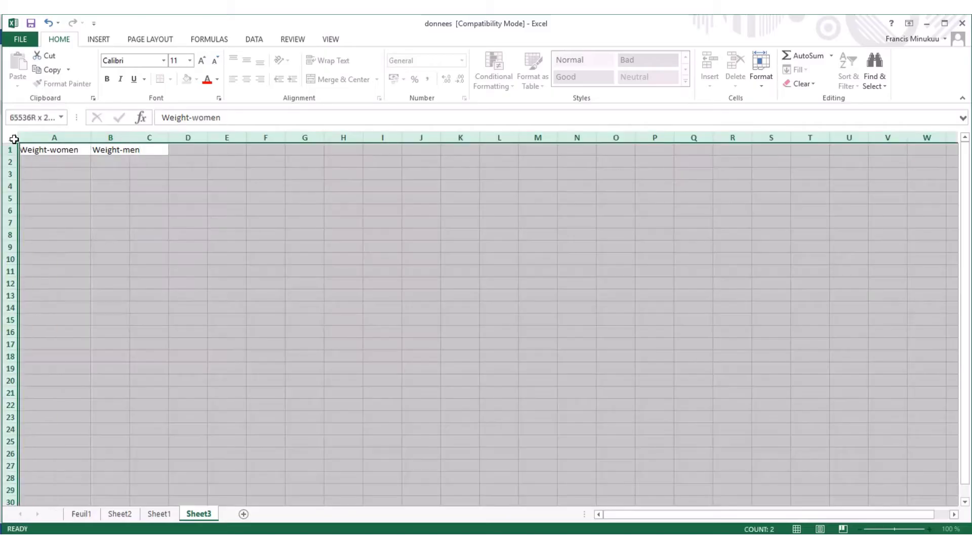
click(107, 79)
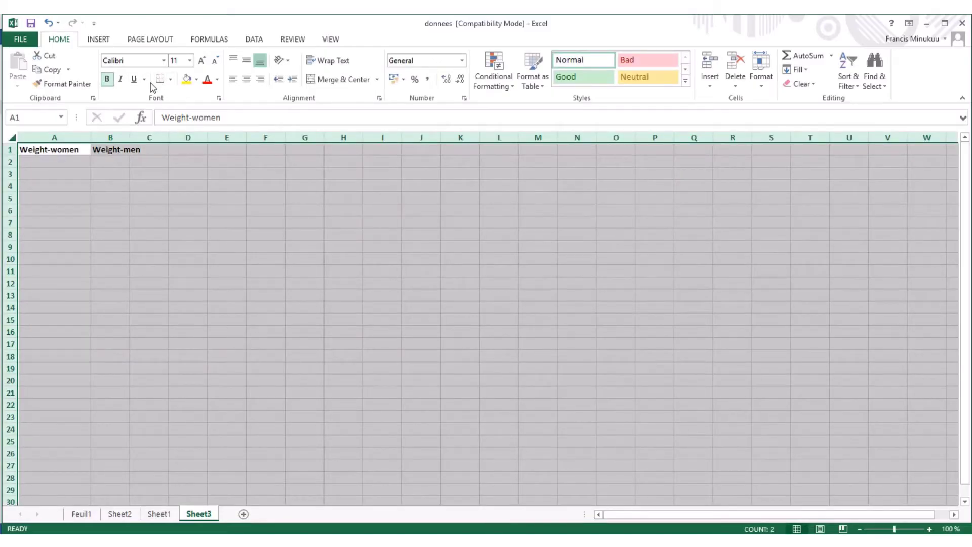
click(247, 79)
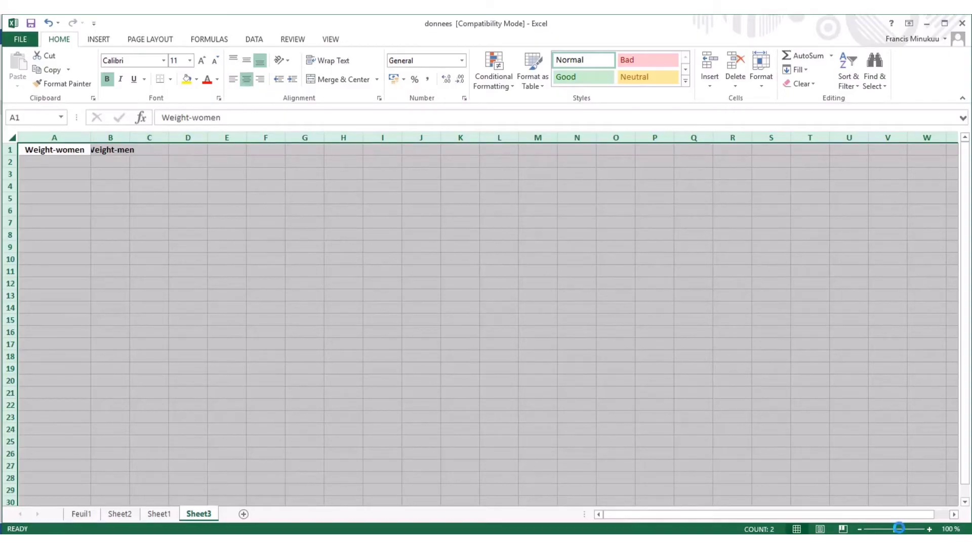
drag(899, 528, 901, 530)
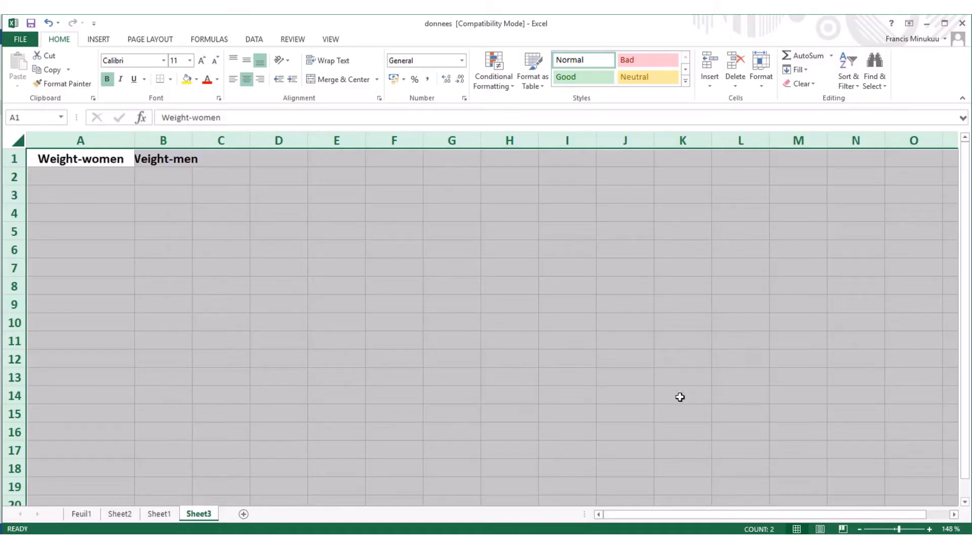
click(206, 186)
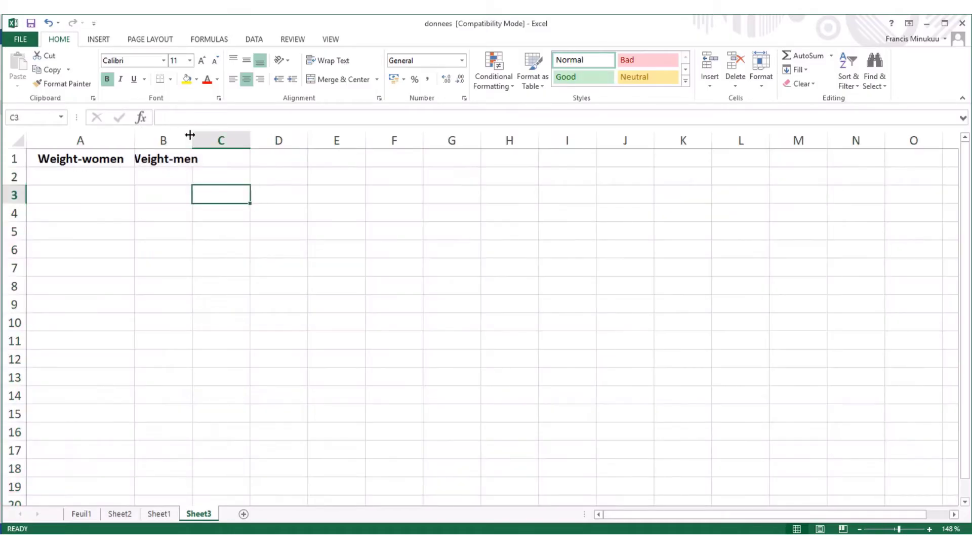
drag(191, 137, 233, 140)
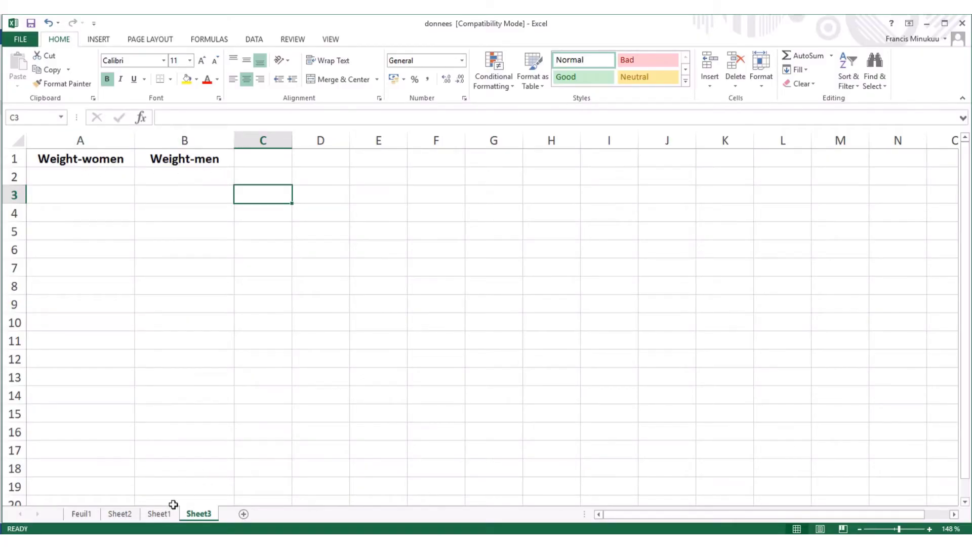
- Turn on filtering for the Gender column in Sheet1
click(159, 513)
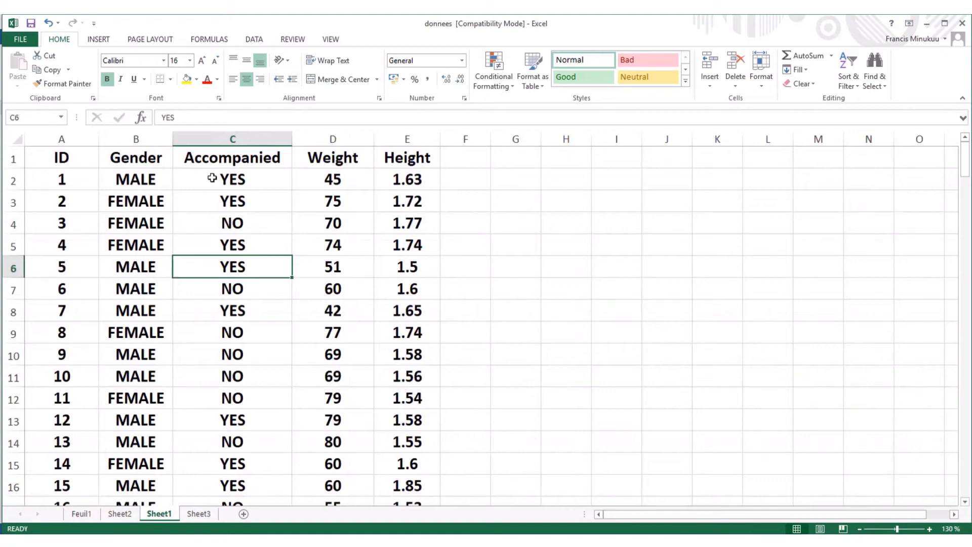
click(226, 137)
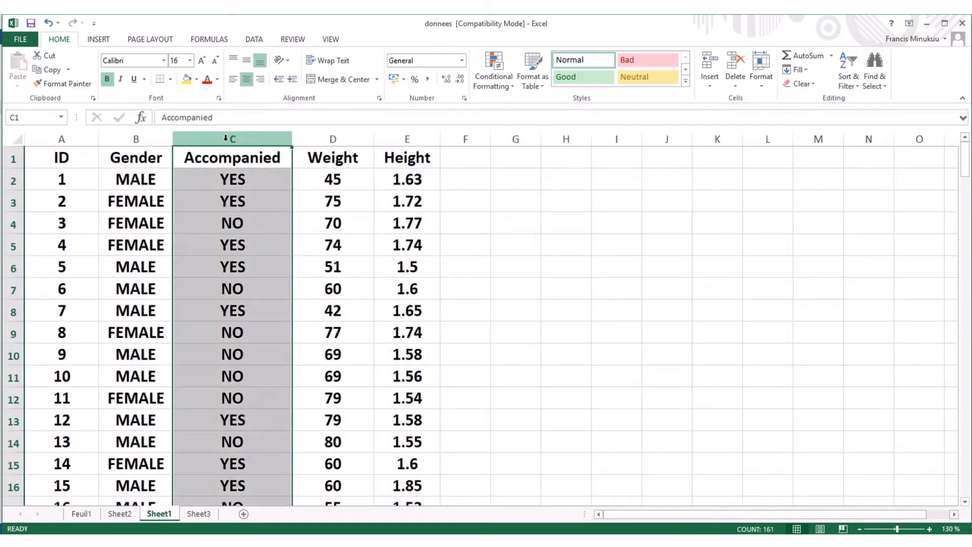
click(152, 133)
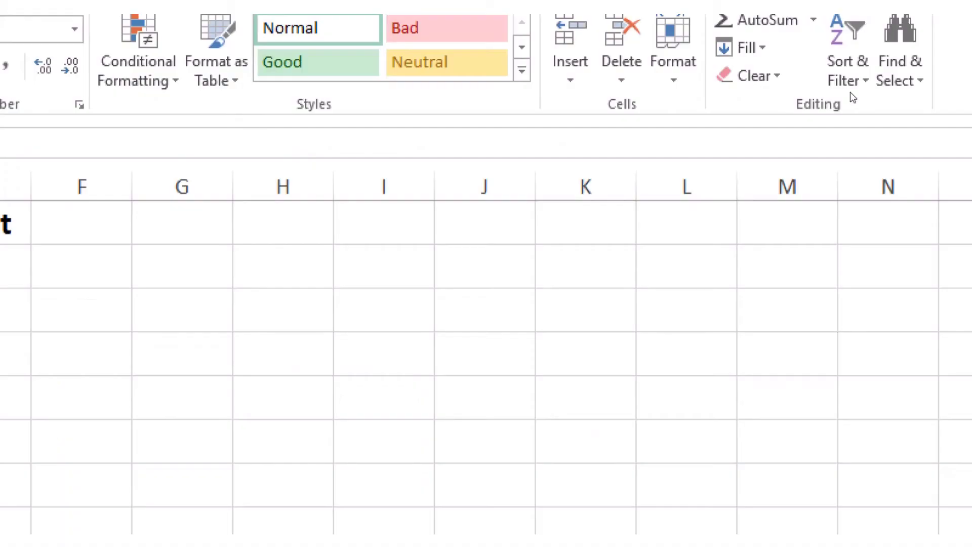
click(855, 85)
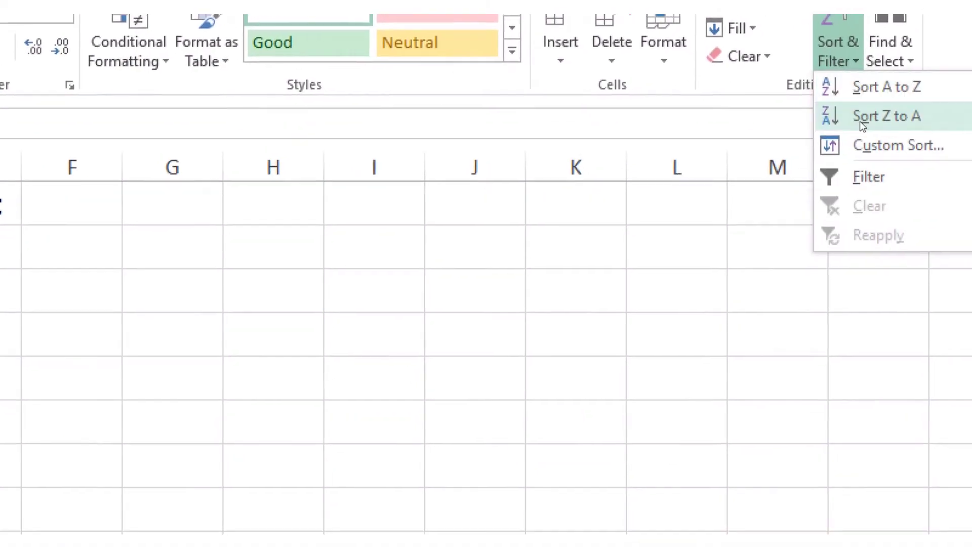
click(869, 177)
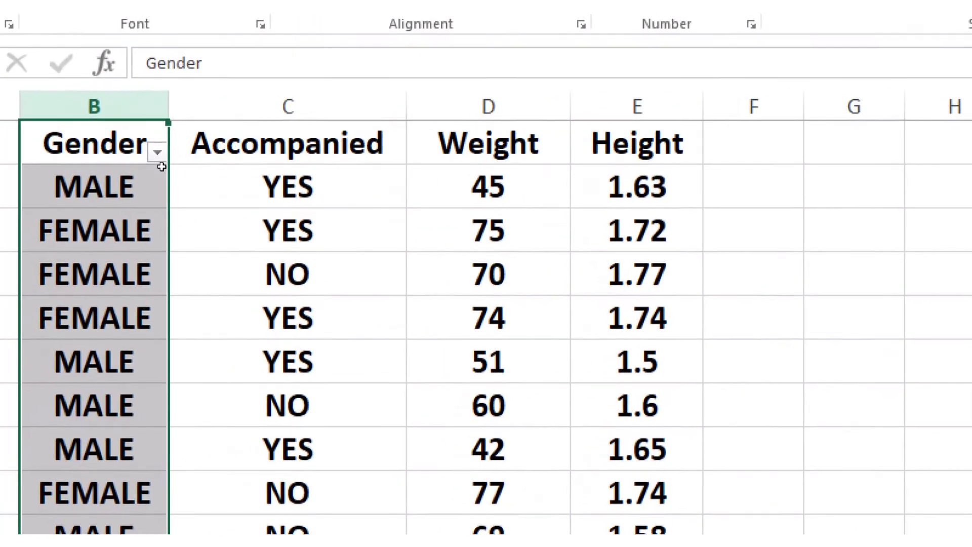
- Filter the Gender column to show only the FEMALE records
click(165, 161)
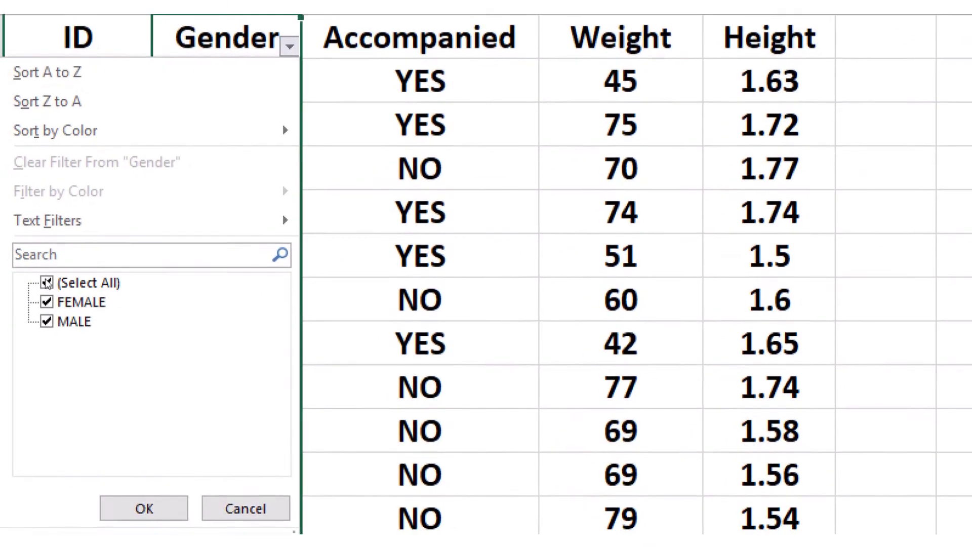
click(19, 336)
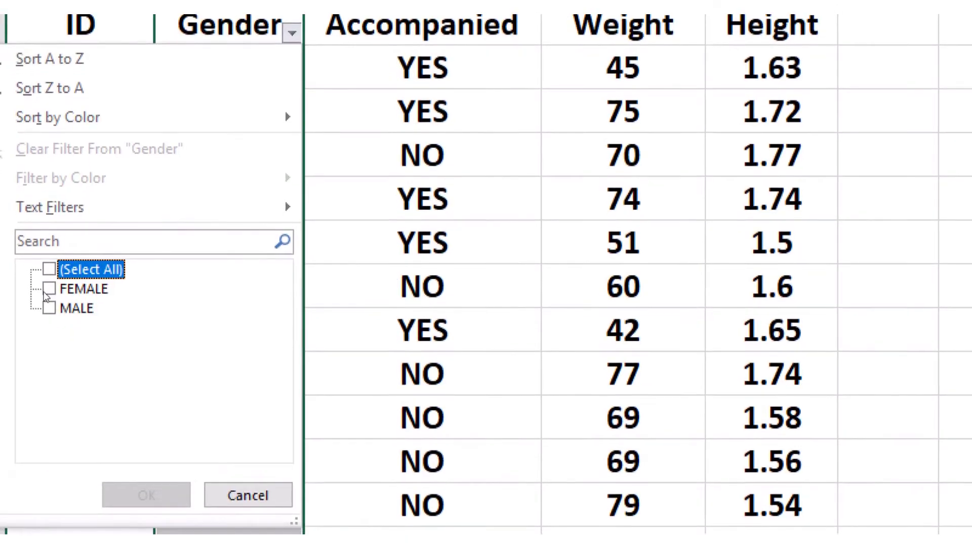
click(45, 289)
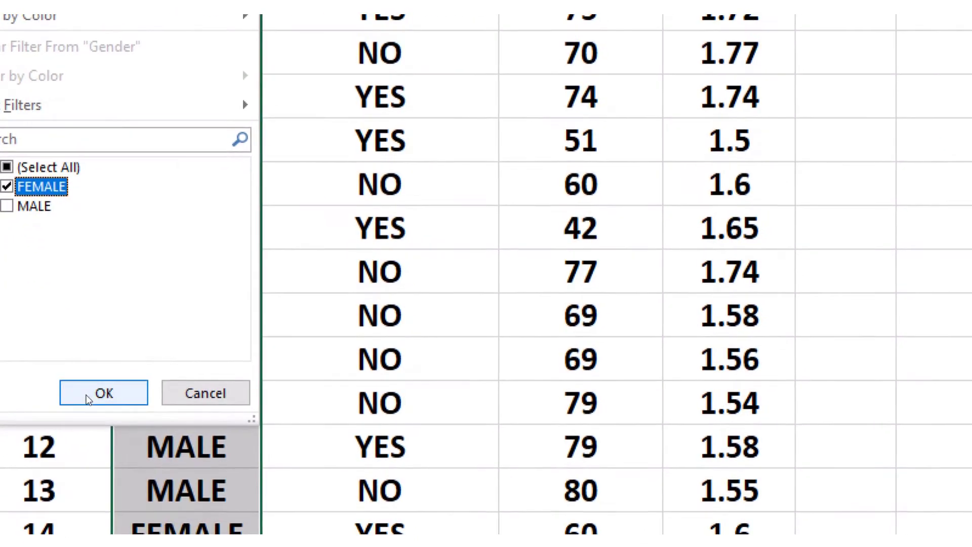
click(87, 394)
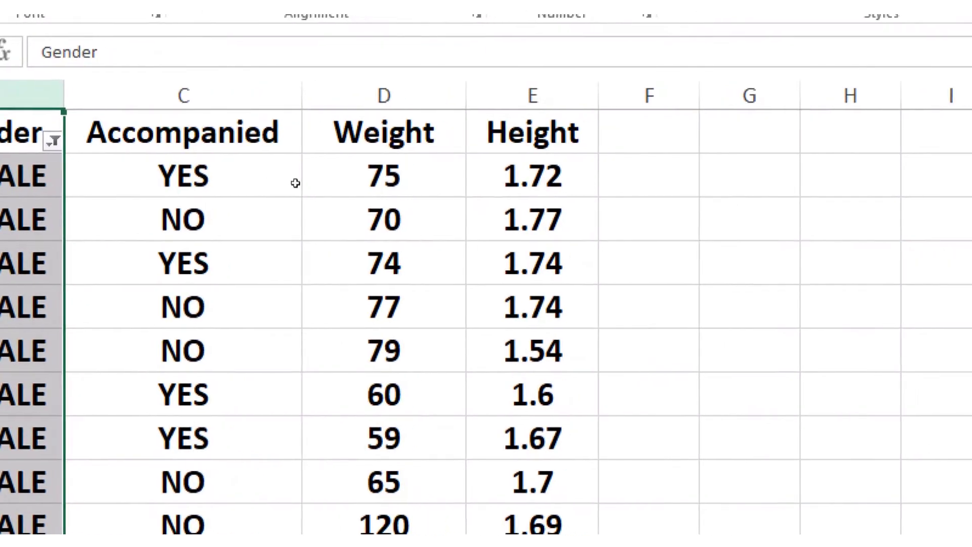
- Copy all weights of the filtered FEMALE records in Sheet1 and paste them as values into Sheet3 starting at cell A2
click(326, 179)
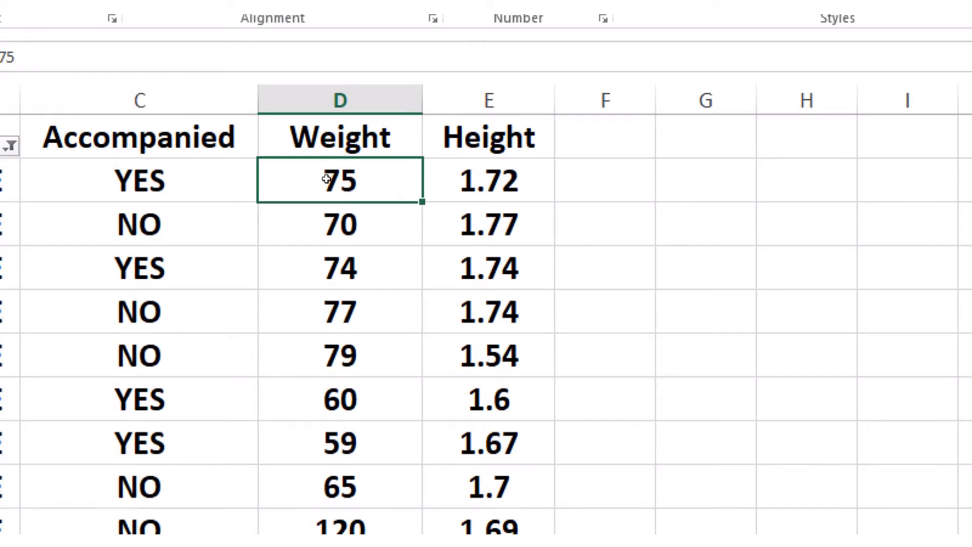
drag(327, 179, 334, 437)
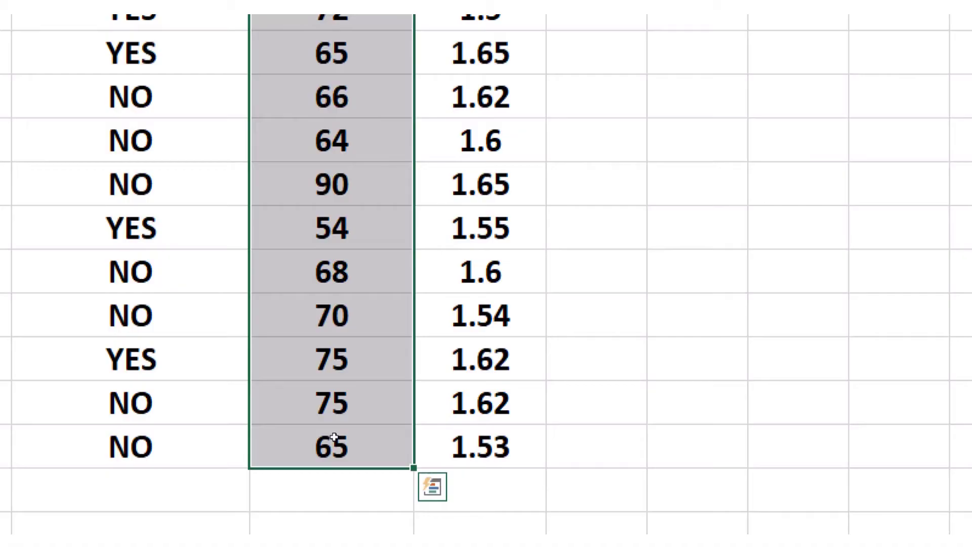
key(ctrl+c)
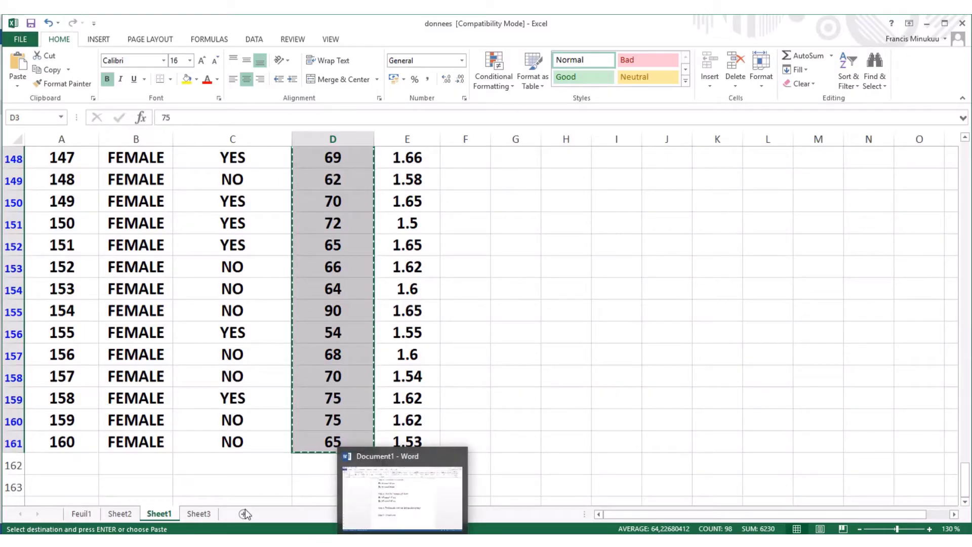
click(204, 514)
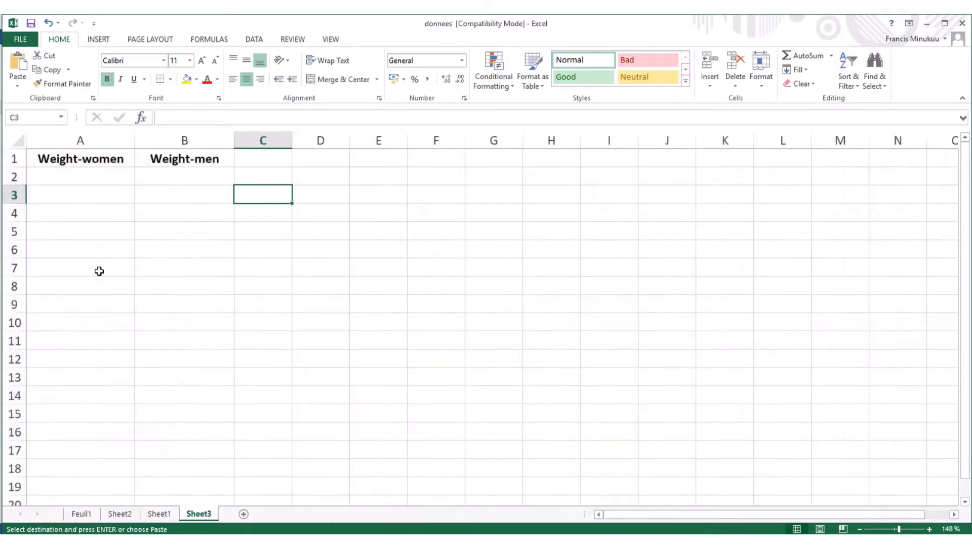
click(77, 178)
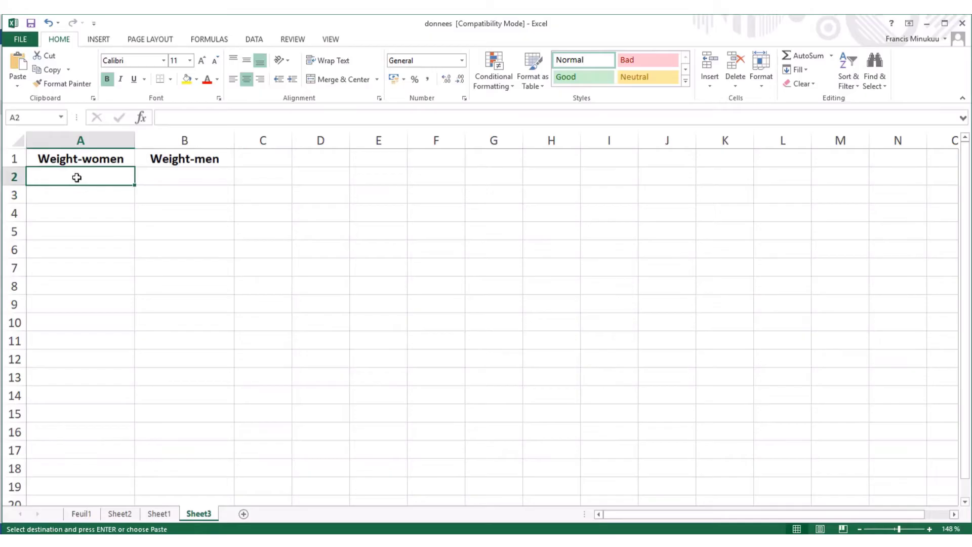
right_click(77, 178)
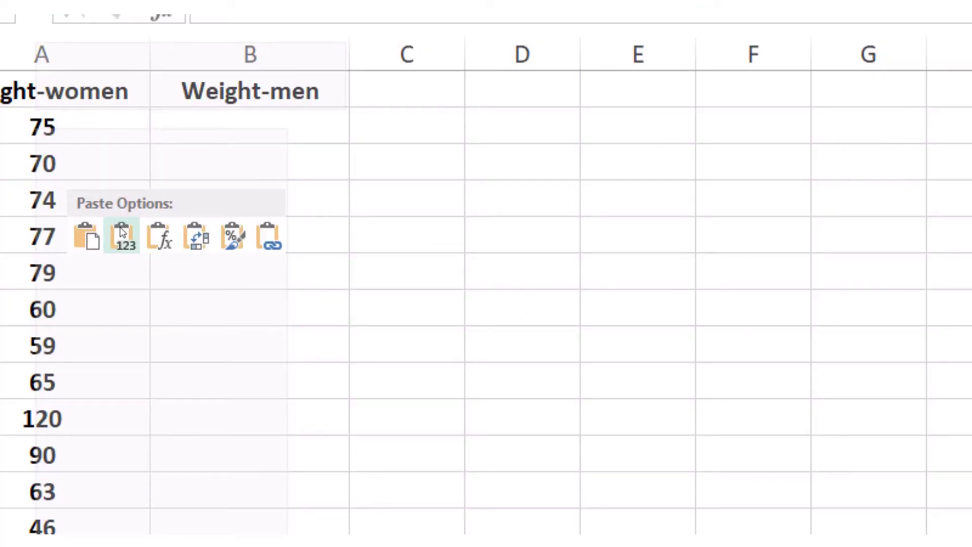
click(120, 232)
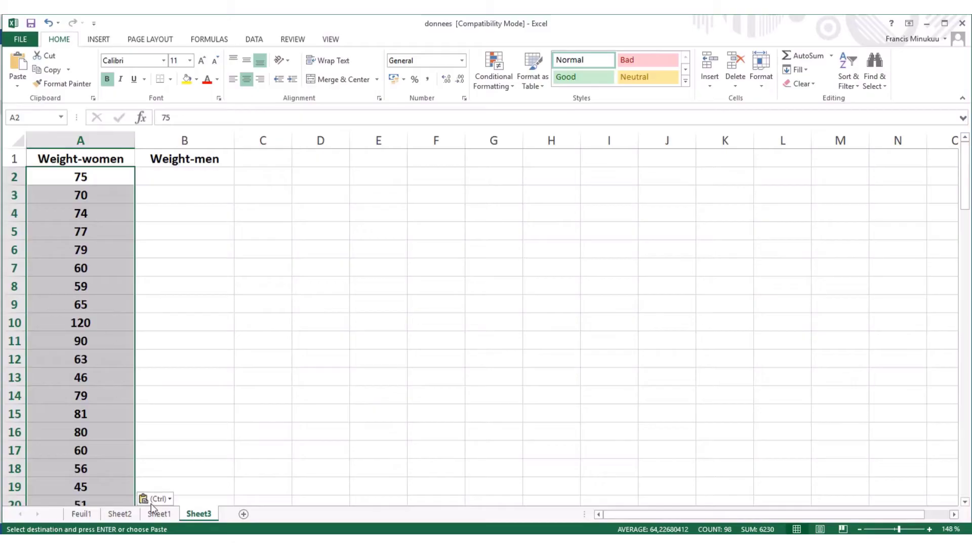
- Clear the filter from the Gender column in Sheet1
click(159, 514)
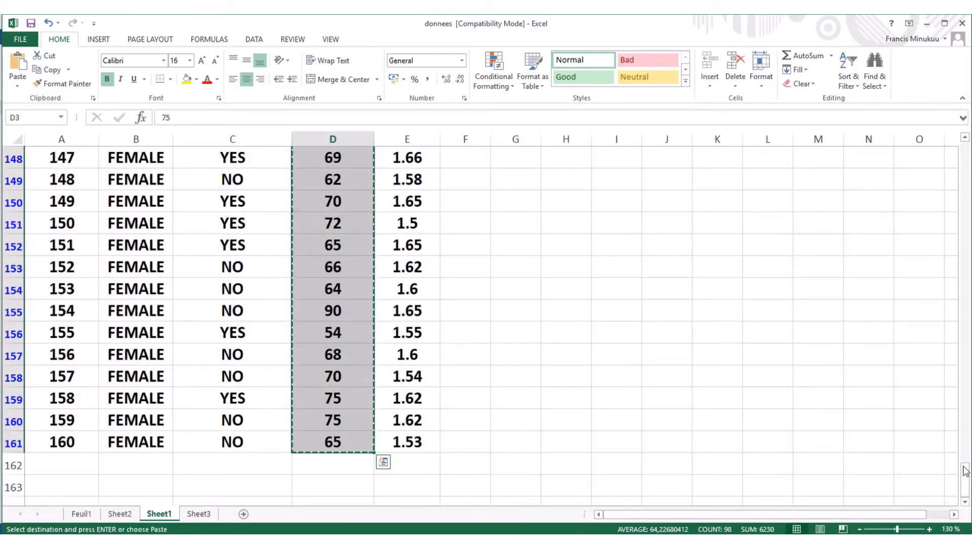
drag(966, 476, 968, 225)
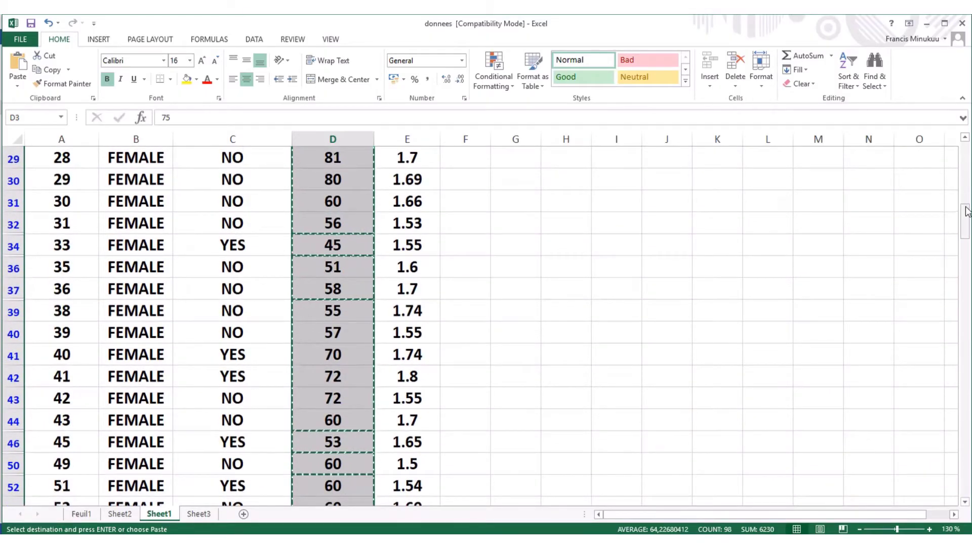
drag(968, 207, 967, 131)
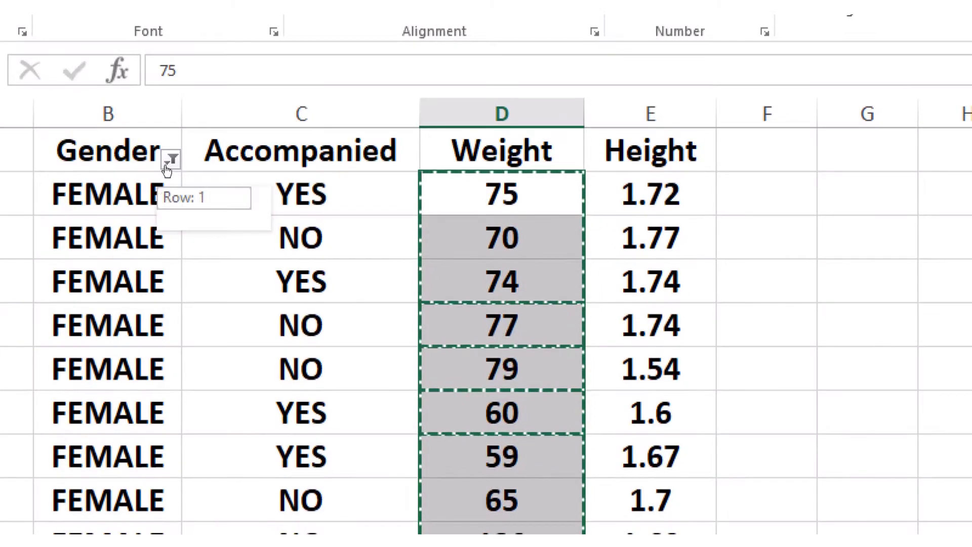
click(167, 169)
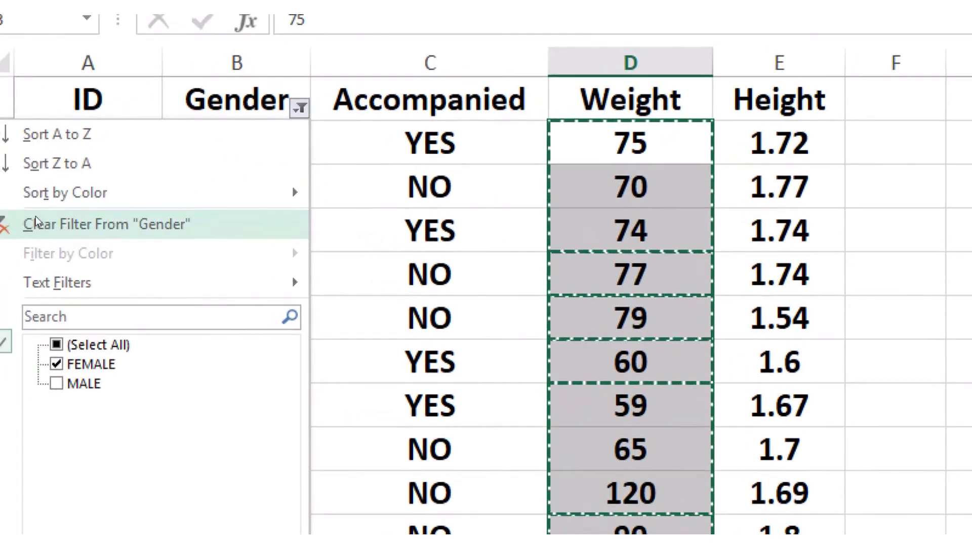
click(36, 223)
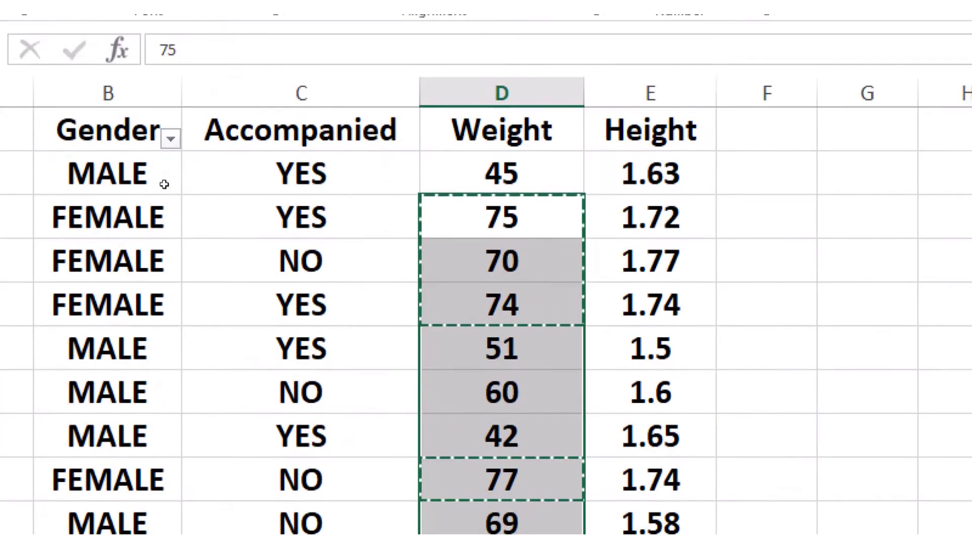
- Filter the Gender column to show only the MALE records
click(169, 167)
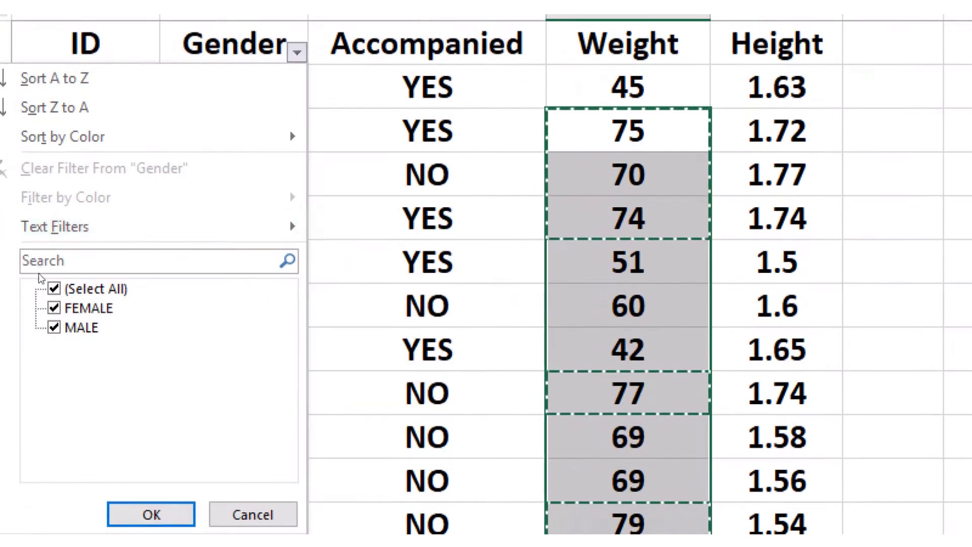
click(46, 282)
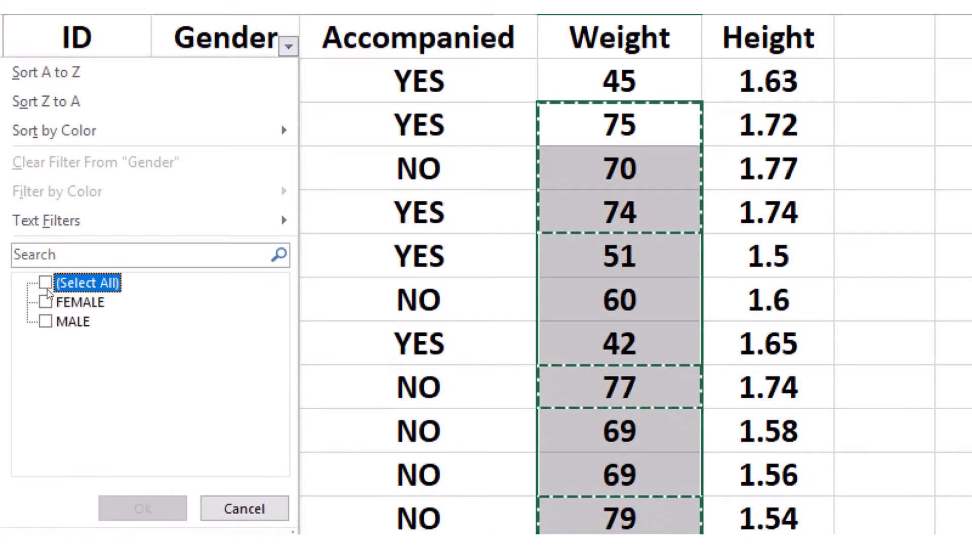
click(46, 321)
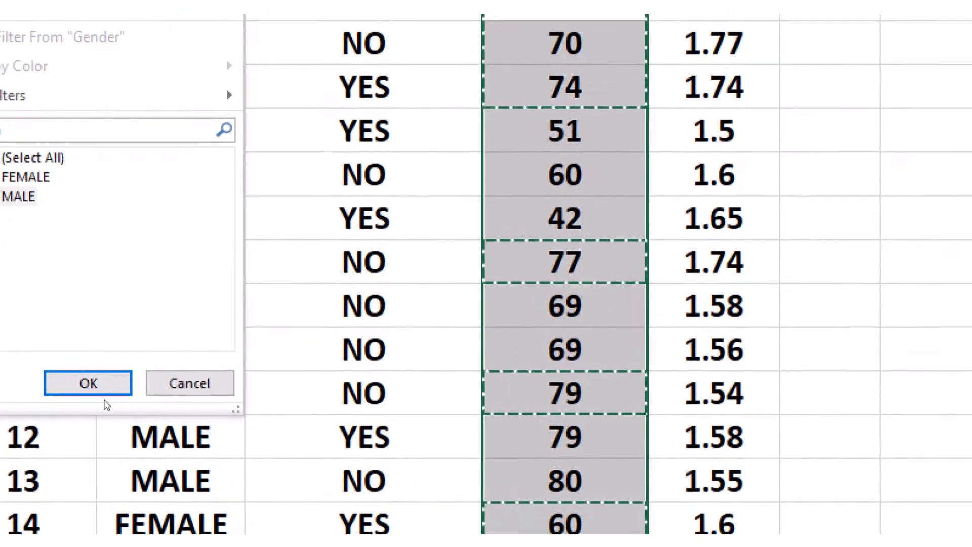
click(102, 384)
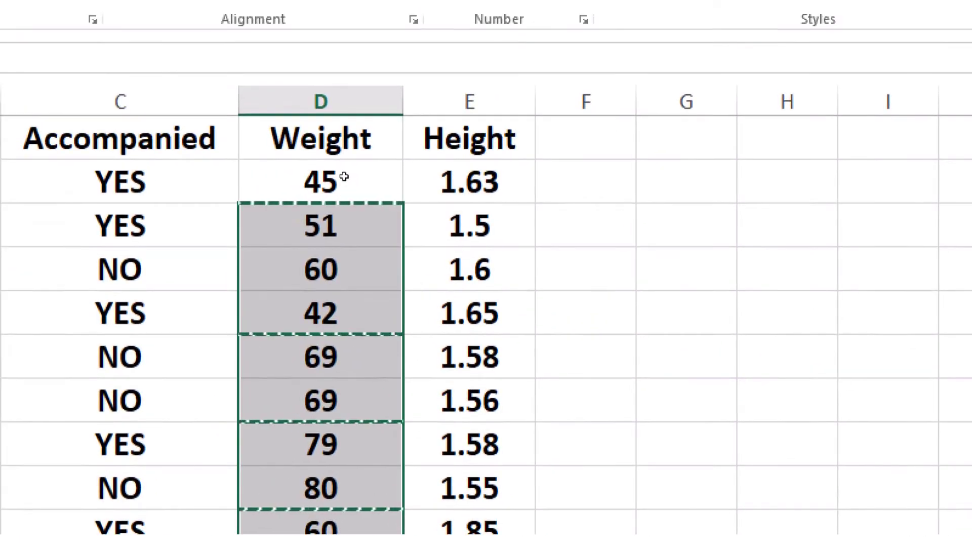
- Copy all weights of the filtered MALE records in Sheet1, from cell D2 down to the last record
click(328, 174)
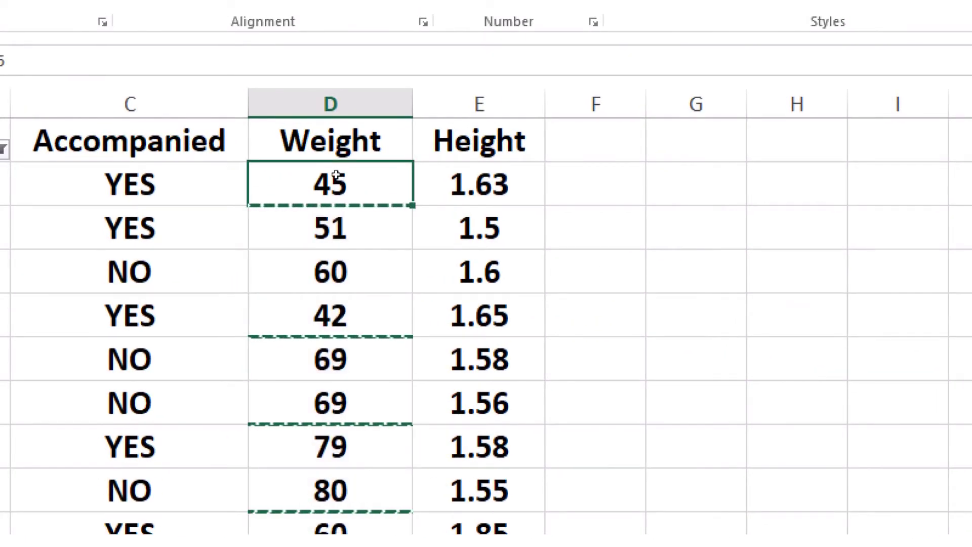
drag(336, 174, 343, 533)
drag(350, 410, 350, 457)
drag(347, 495, 343, 394)
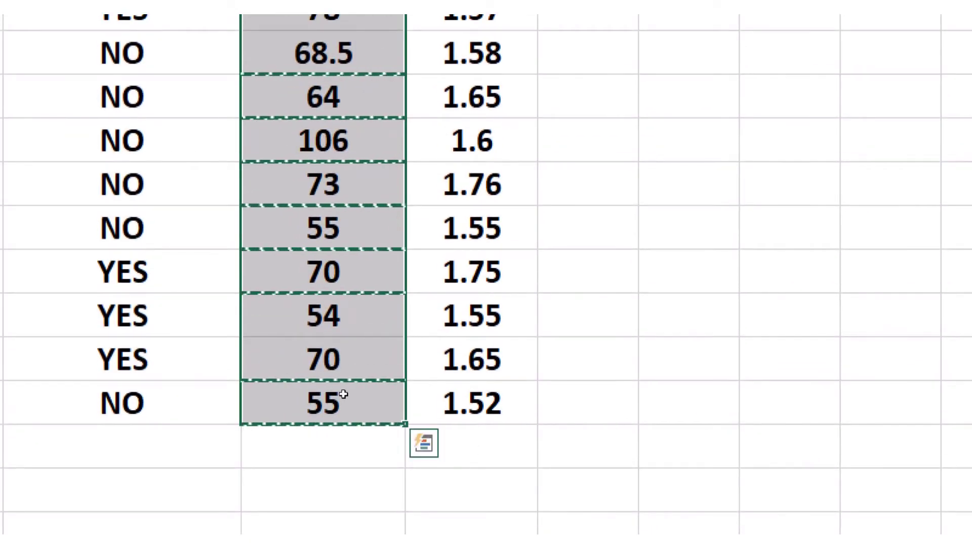
right_click(343, 394)
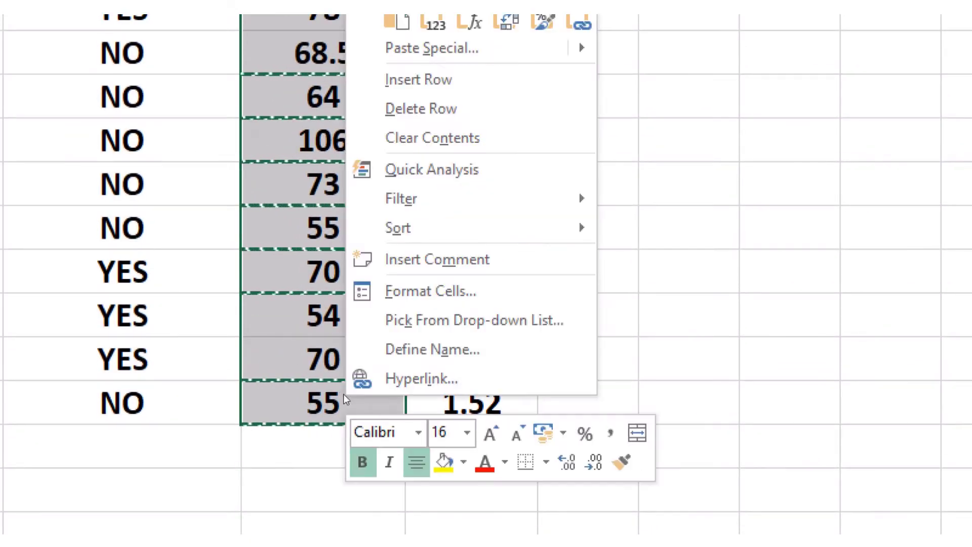
click(356, 171)
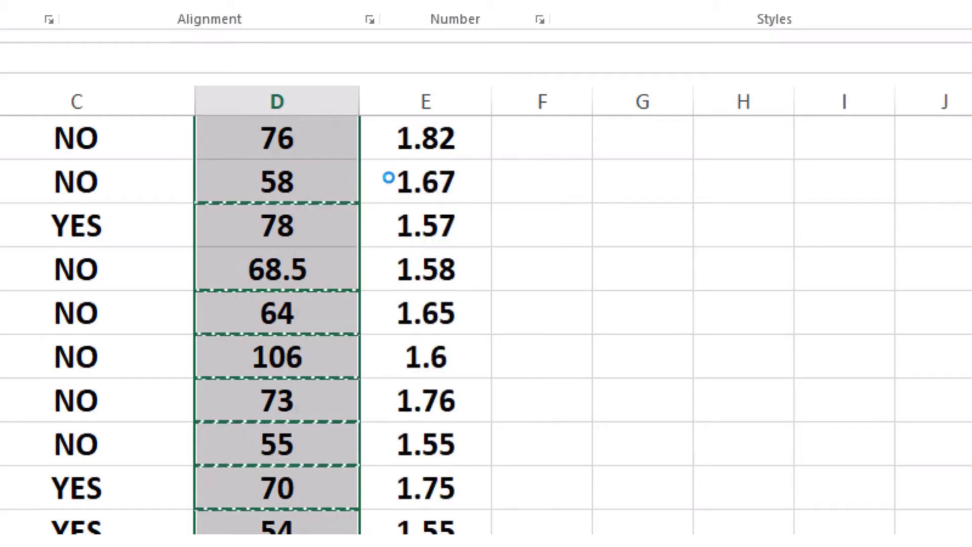
scroll(388, 177, up, 10)
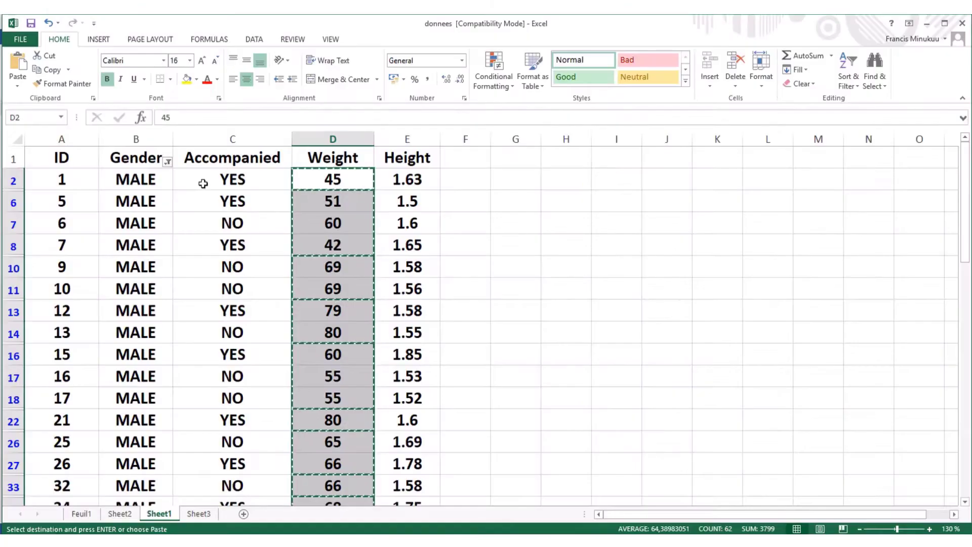
- Paste the copied men's weights as values into the Weight-men column of Sheet3, starting at cell B2
click(197, 515)
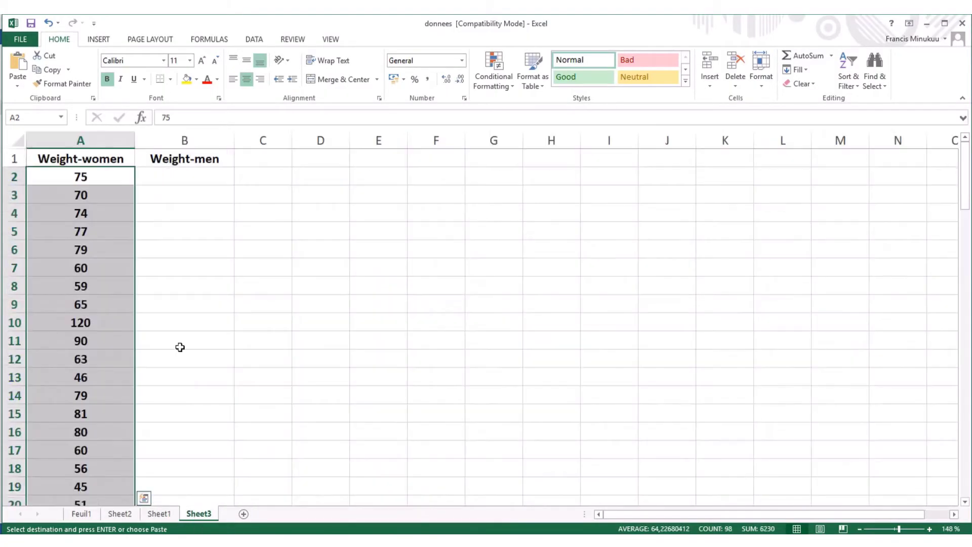
click(192, 175)
right_click(192, 176)
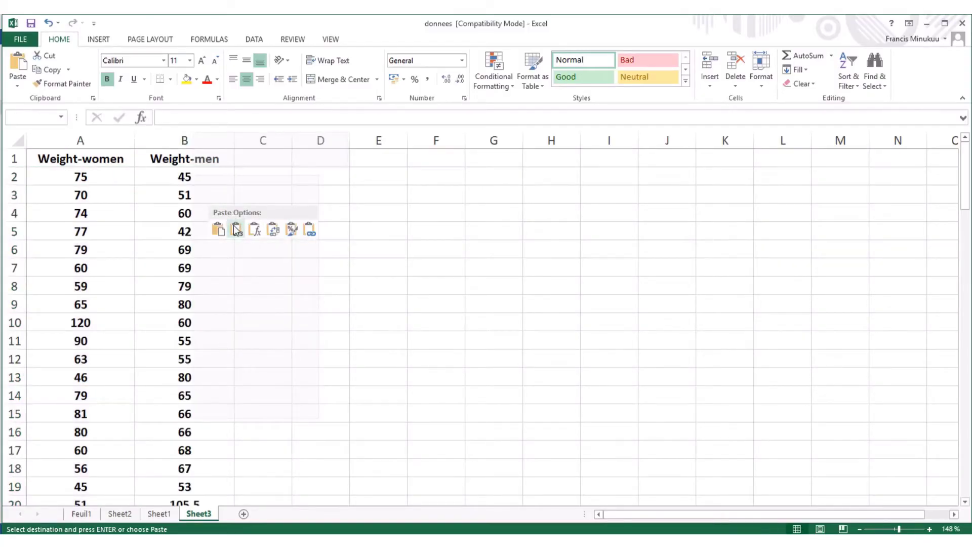
click(237, 229)
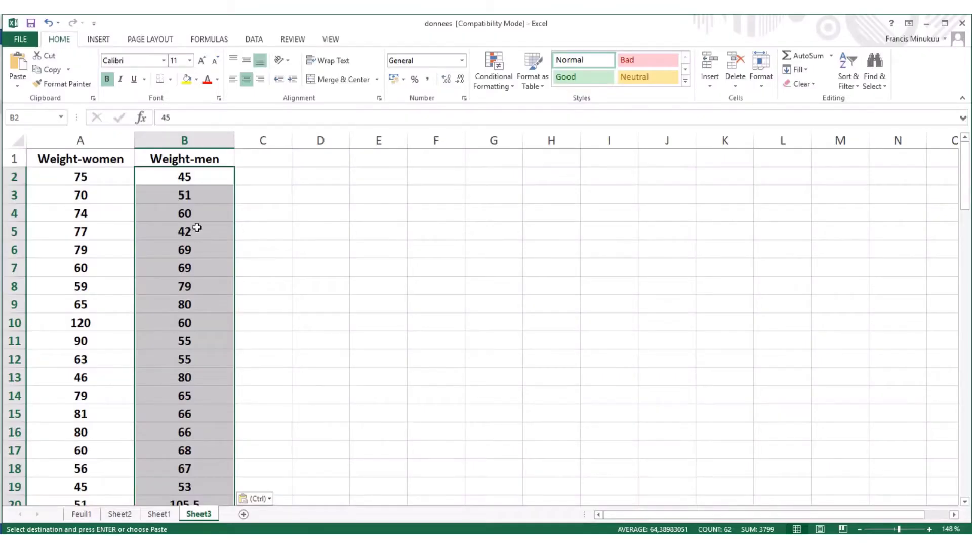
click(319, 213)
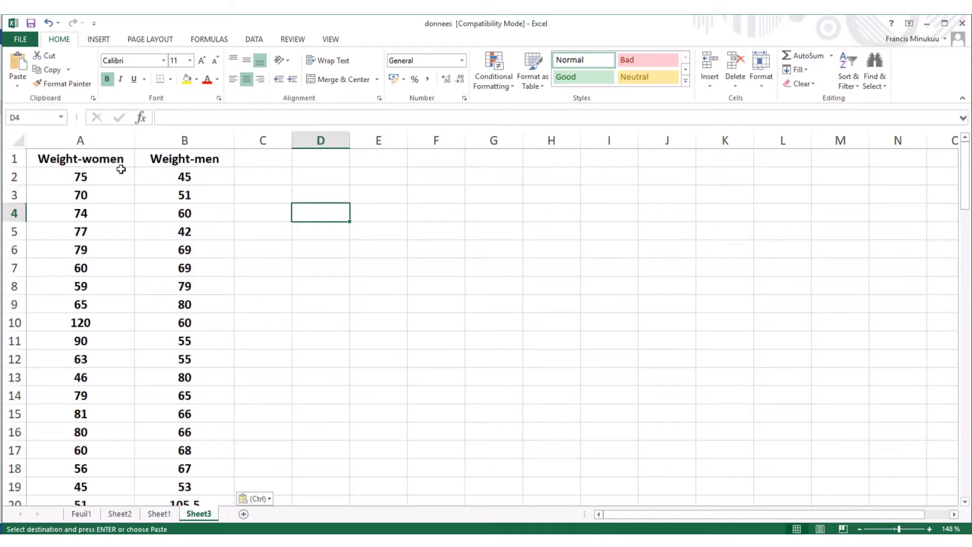
click(98, 234)
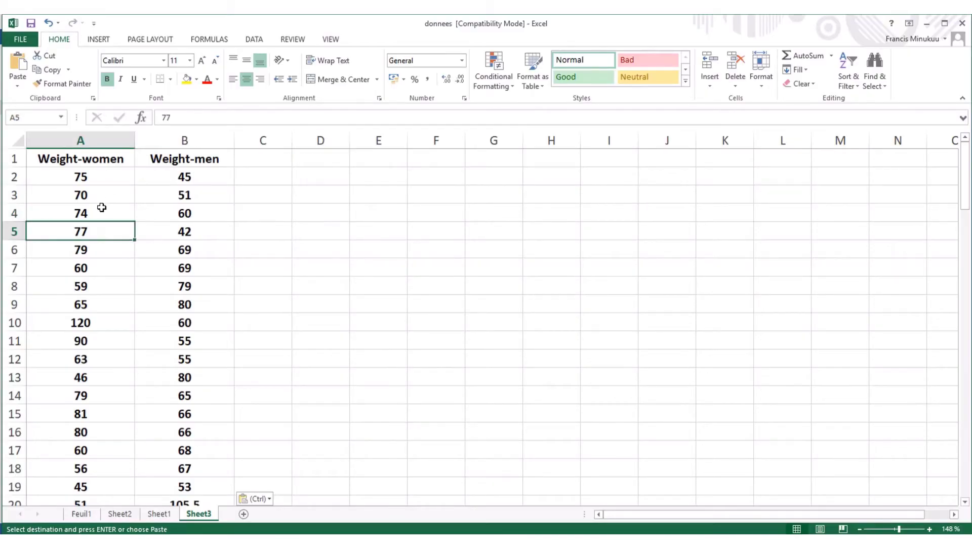
click(101, 214)
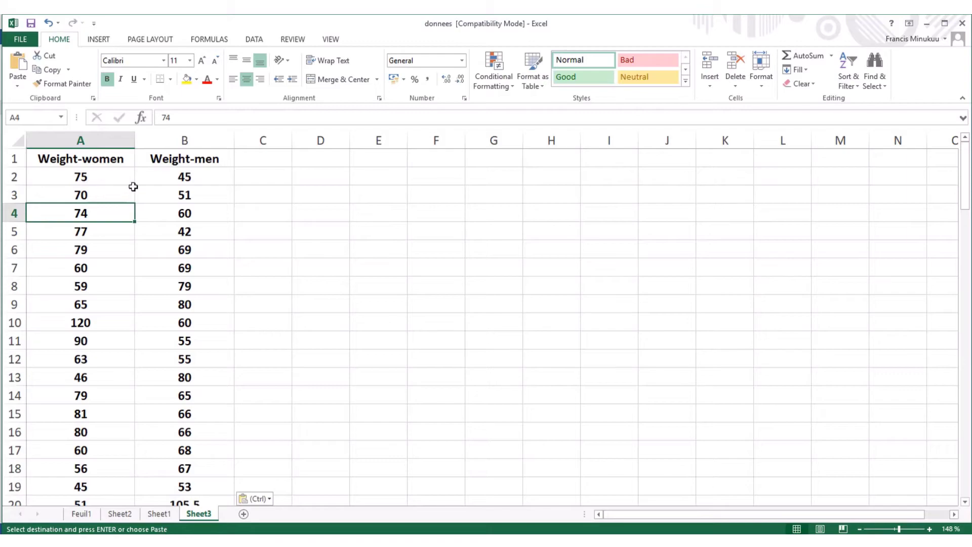
click(211, 220)
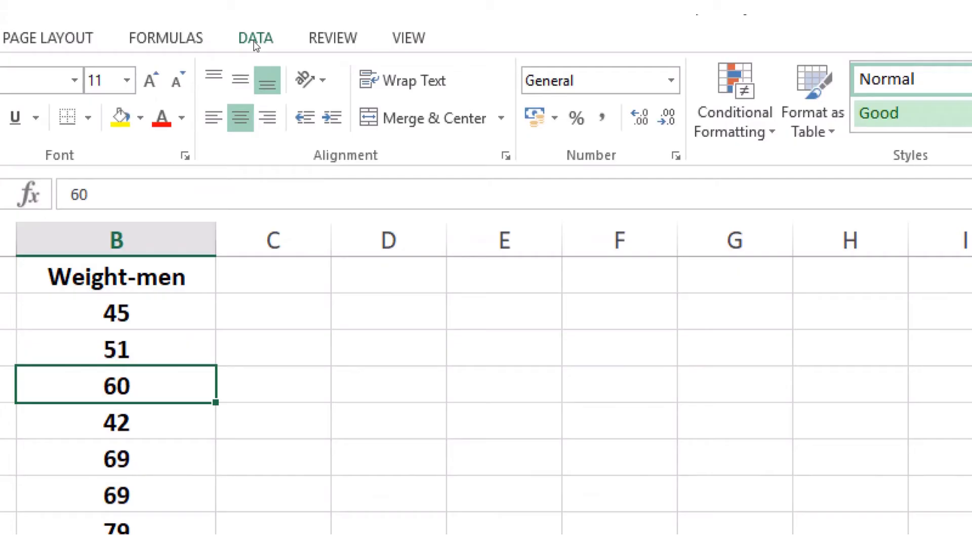
- Disable the Analysis ToolPak in the Excel add-ins options
click(256, 45)
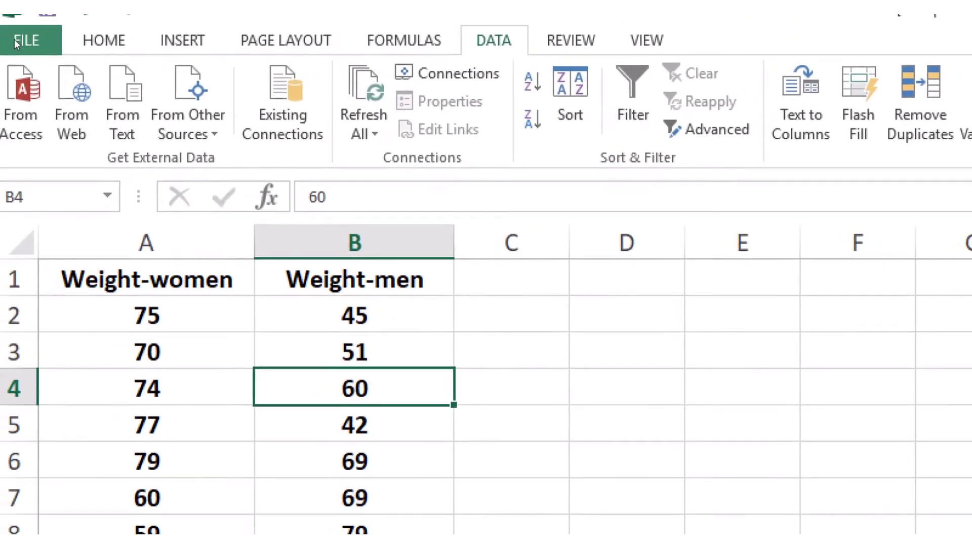
click(15, 38)
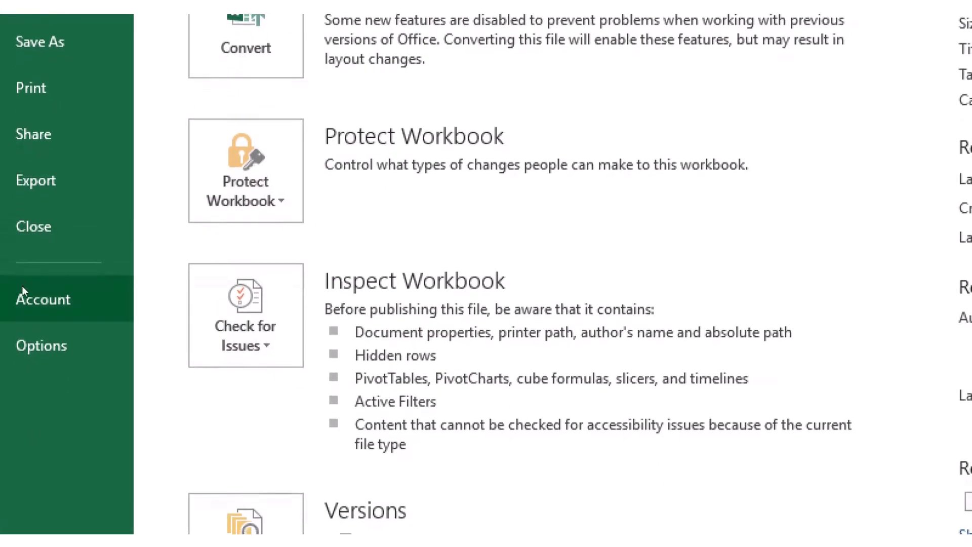
click(25, 346)
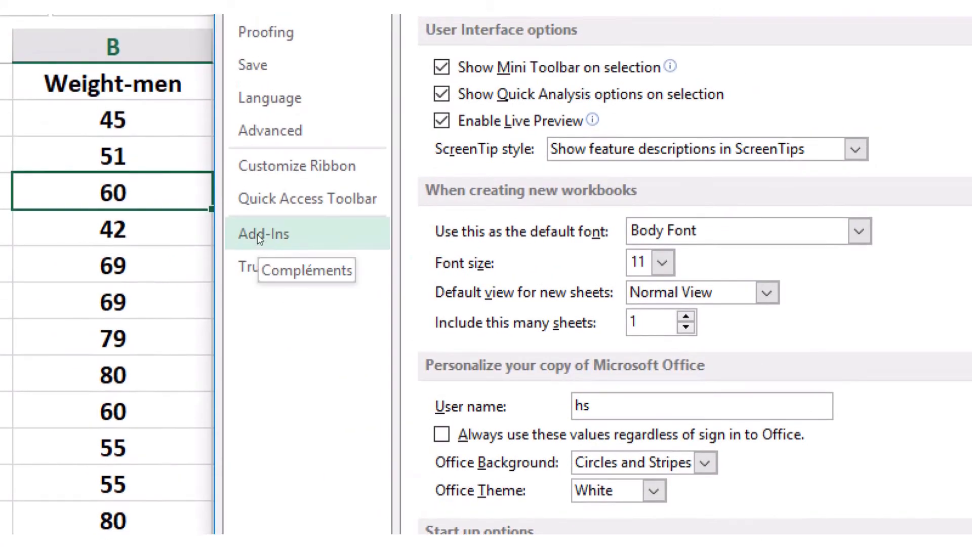
click(257, 234)
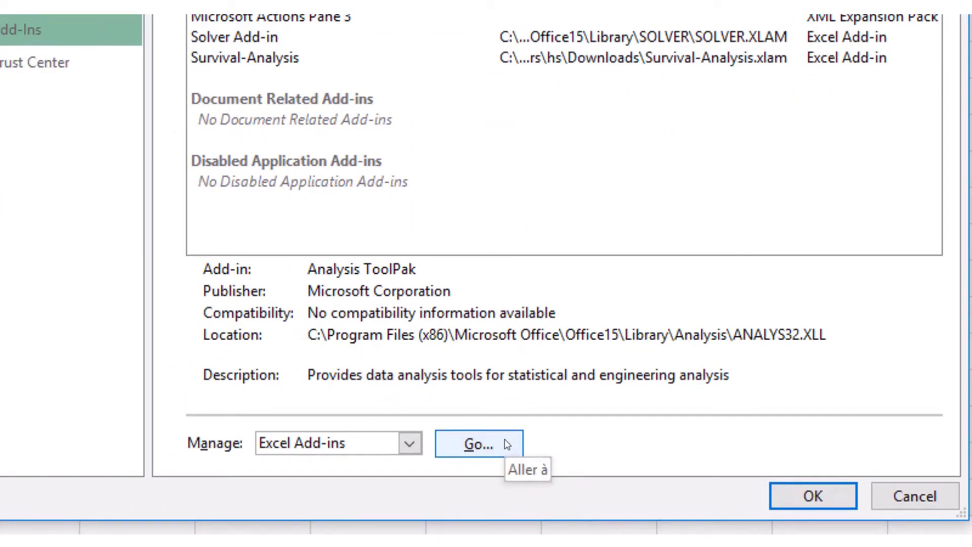
click(478, 444)
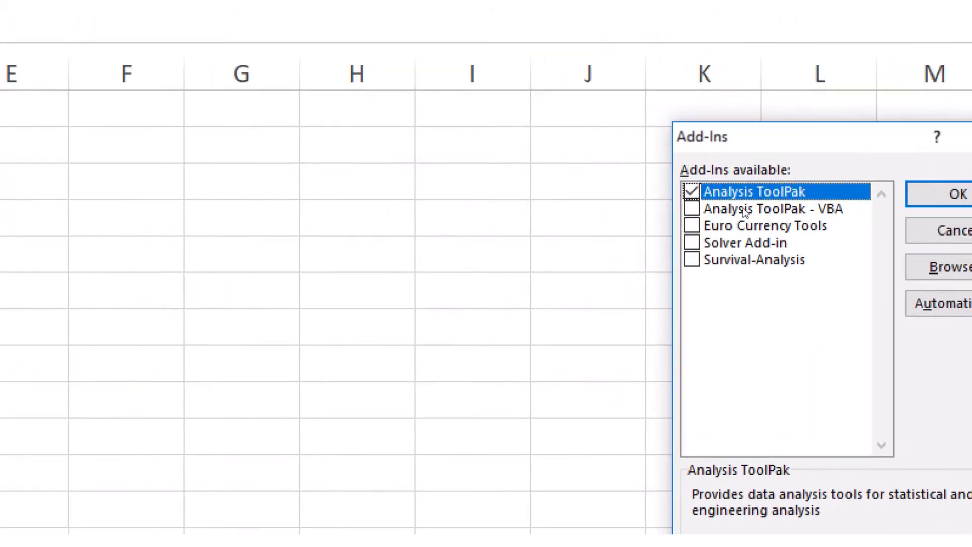
click(691, 192)
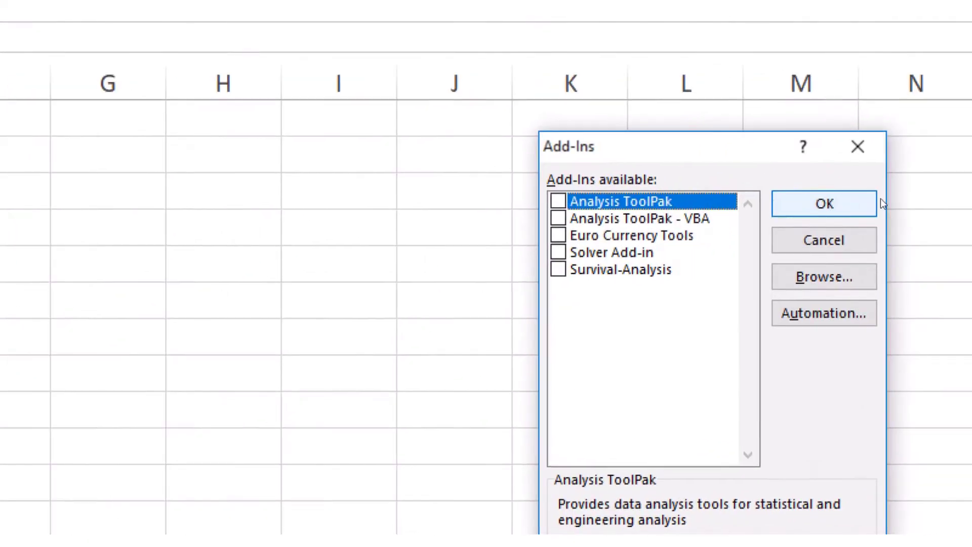
click(868, 204)
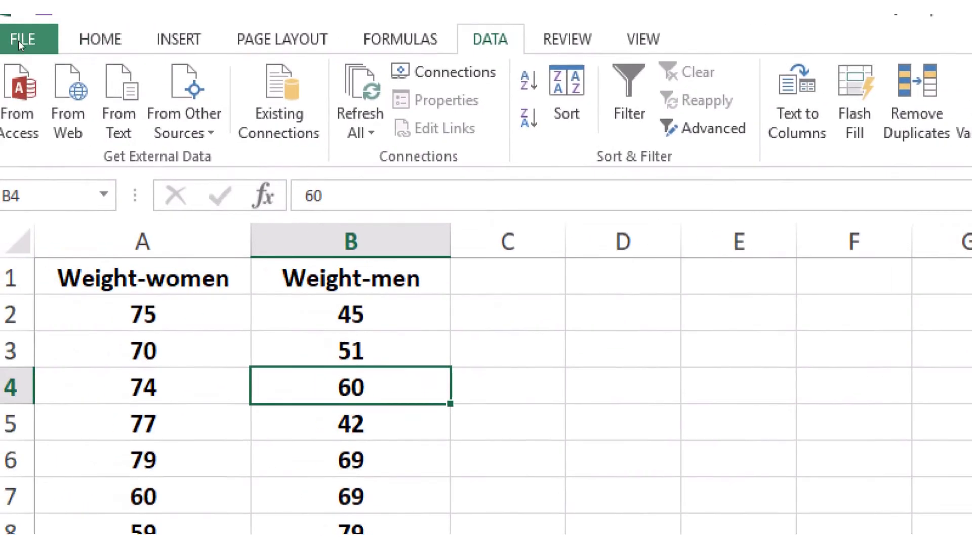
- Enable the Analysis ToolPak in the Excel add-ins options
click(20, 39)
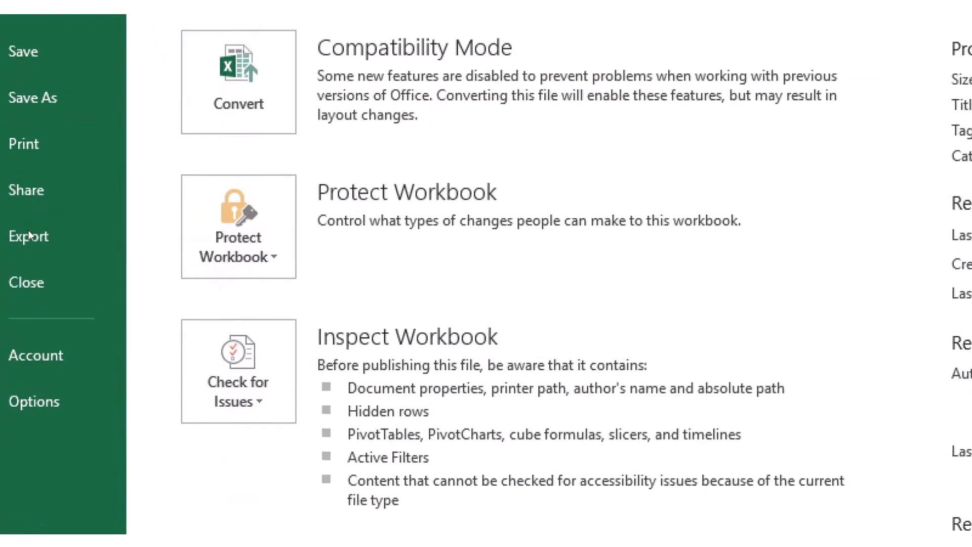
click(30, 410)
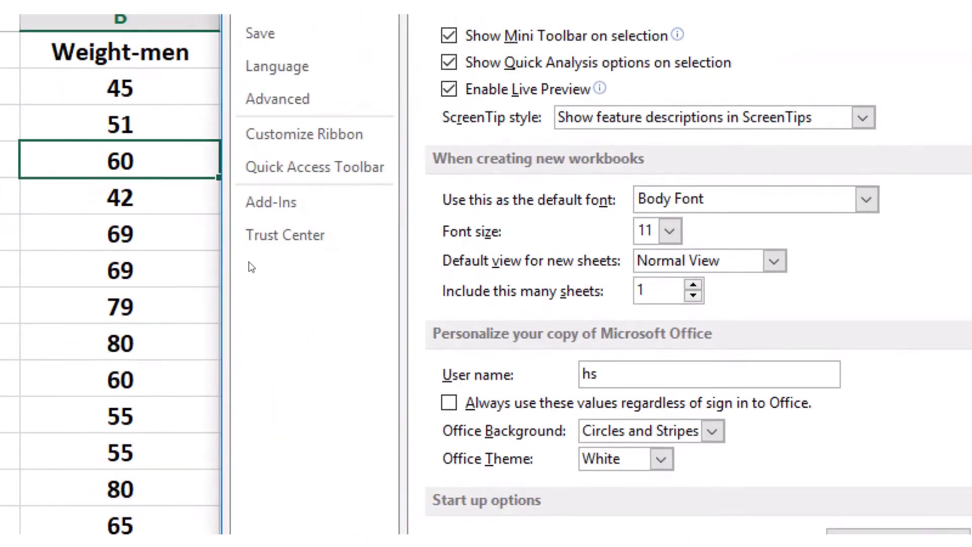
click(281, 208)
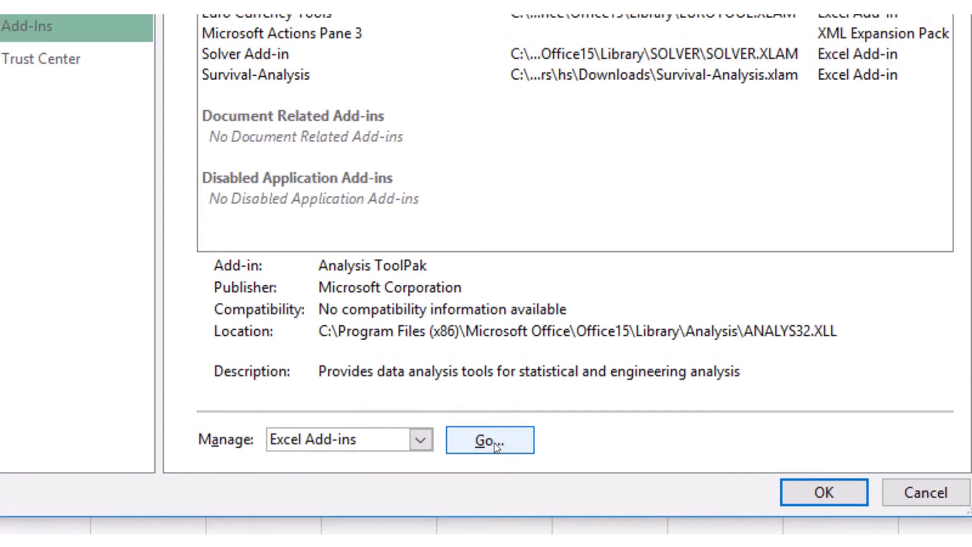
click(494, 442)
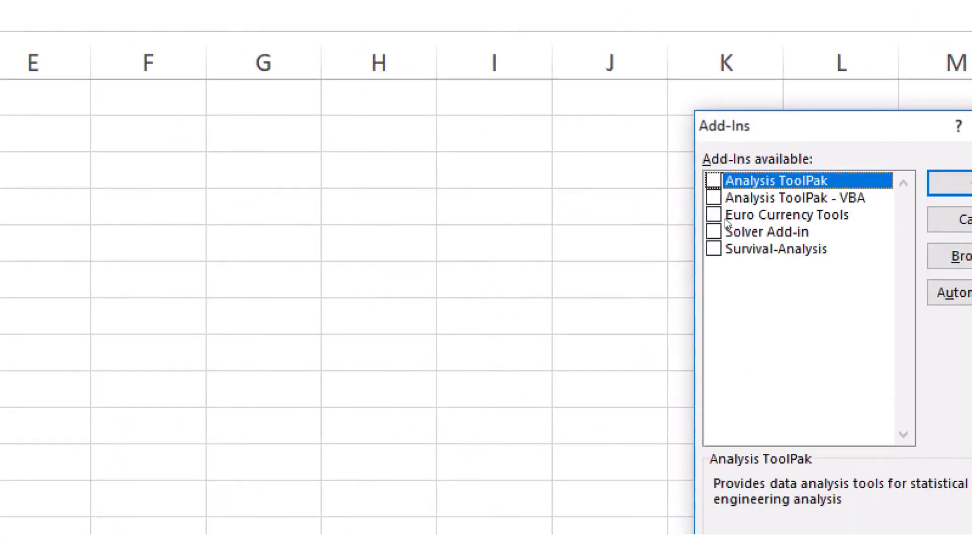
click(714, 181)
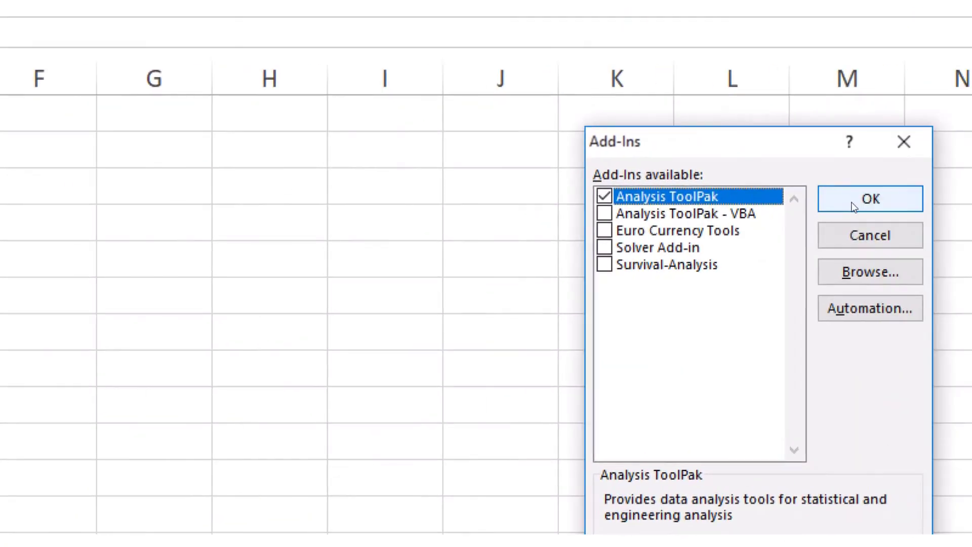
click(864, 200)
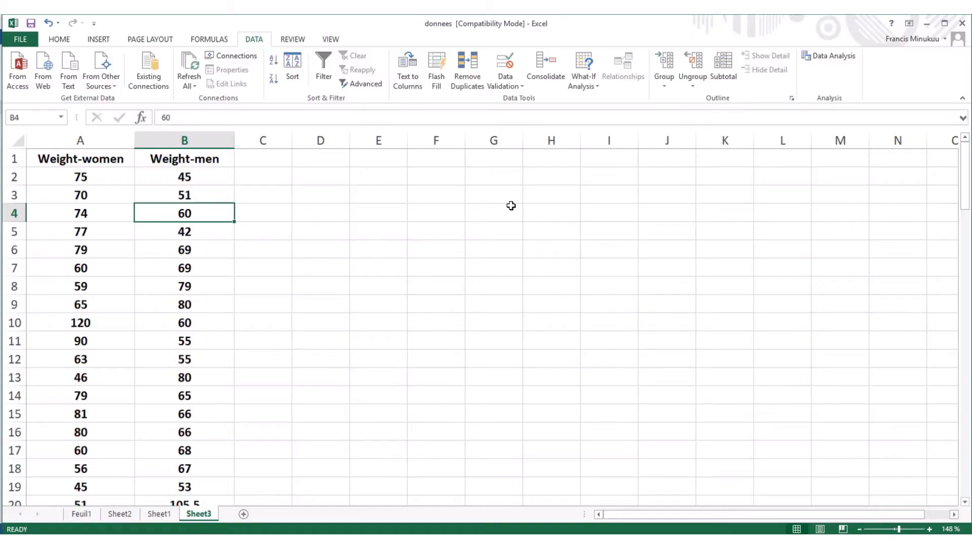
click(835, 57)
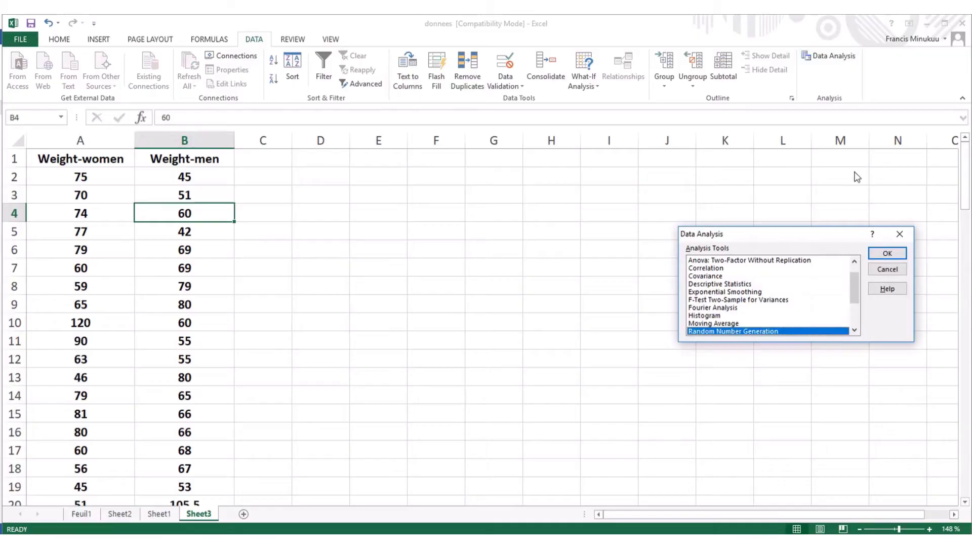
click(905, 233)
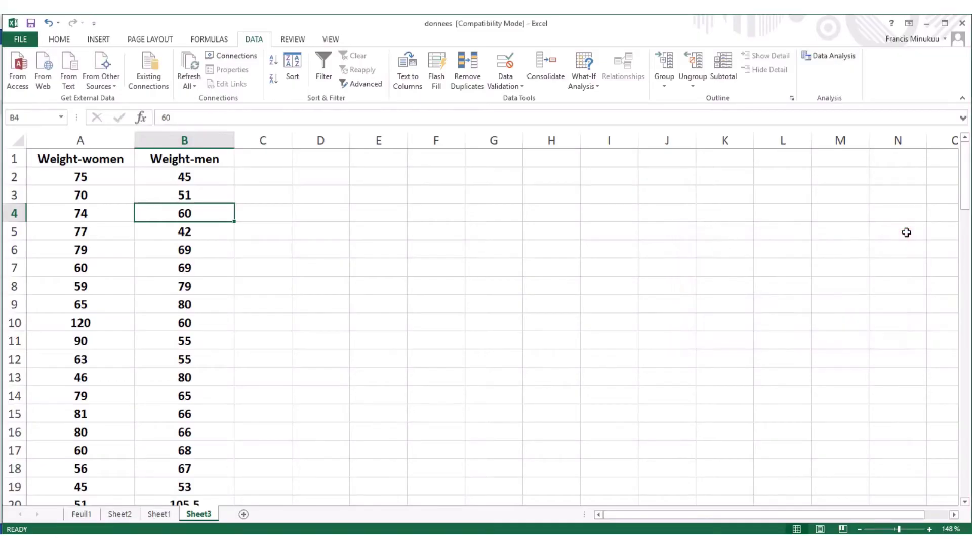
click(852, 64)
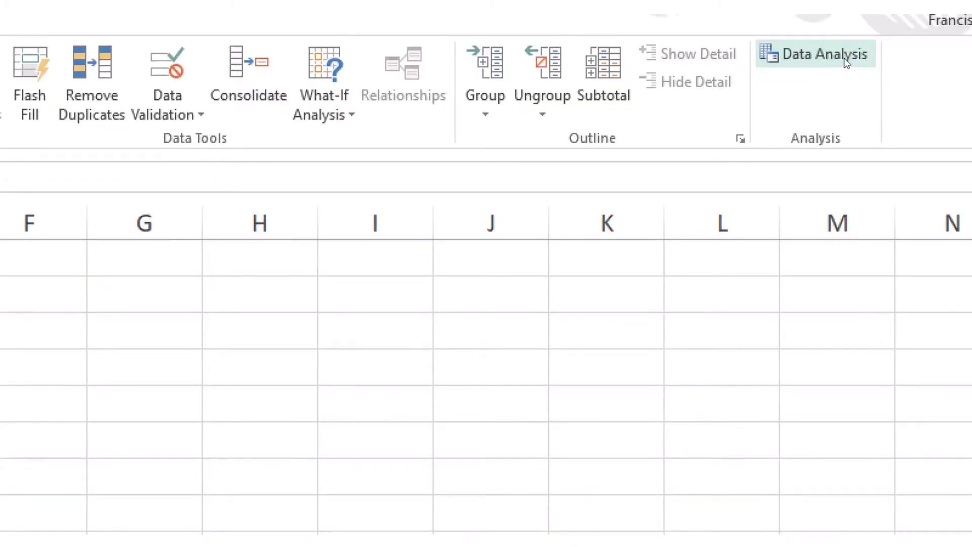
click(843, 57)
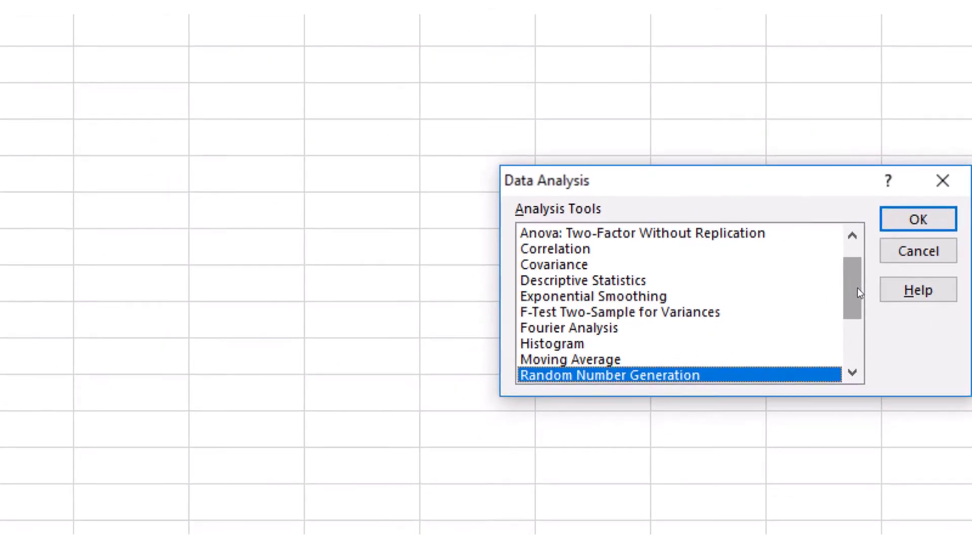
mouse_move(859, 292)
mouse_down()
mouse_move(860, 315)
mouse_move(857, 282)
mouse_move(858, 295)
mouse_up()
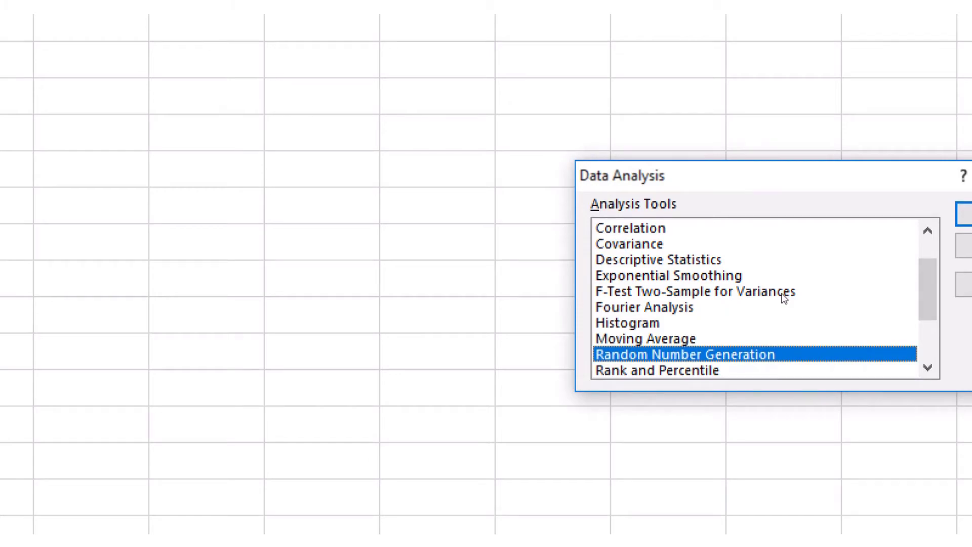
scroll(782, 294, up, 1)
double_click(784, 340)
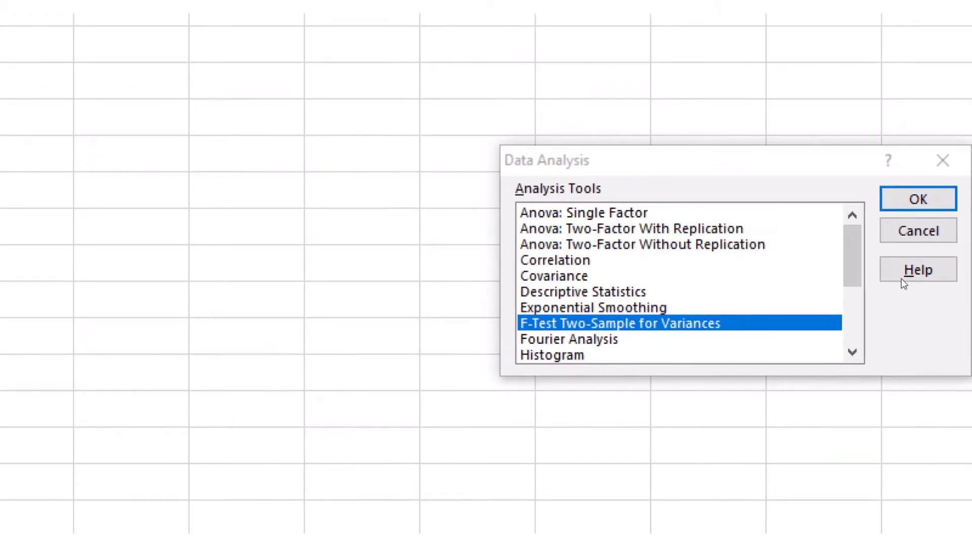
click(899, 259)
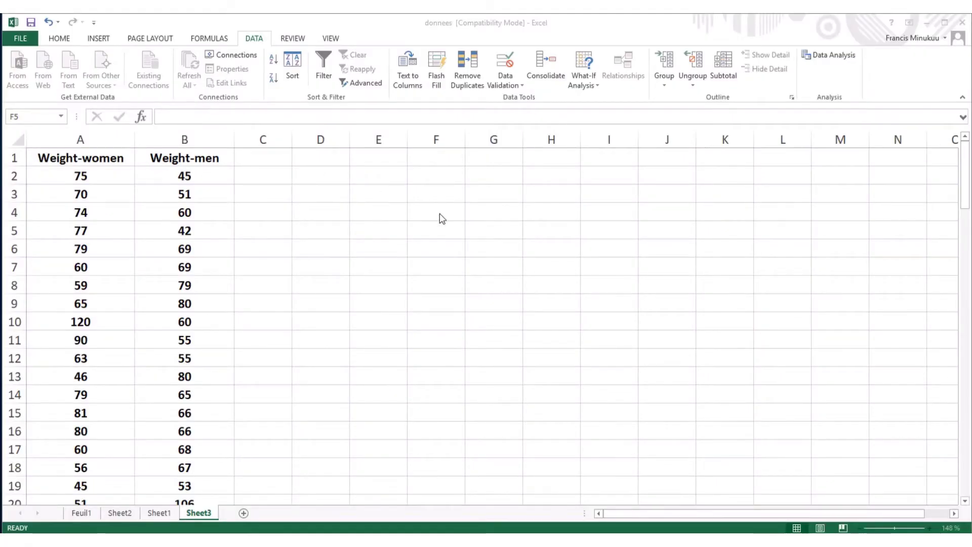
click(472, 298)
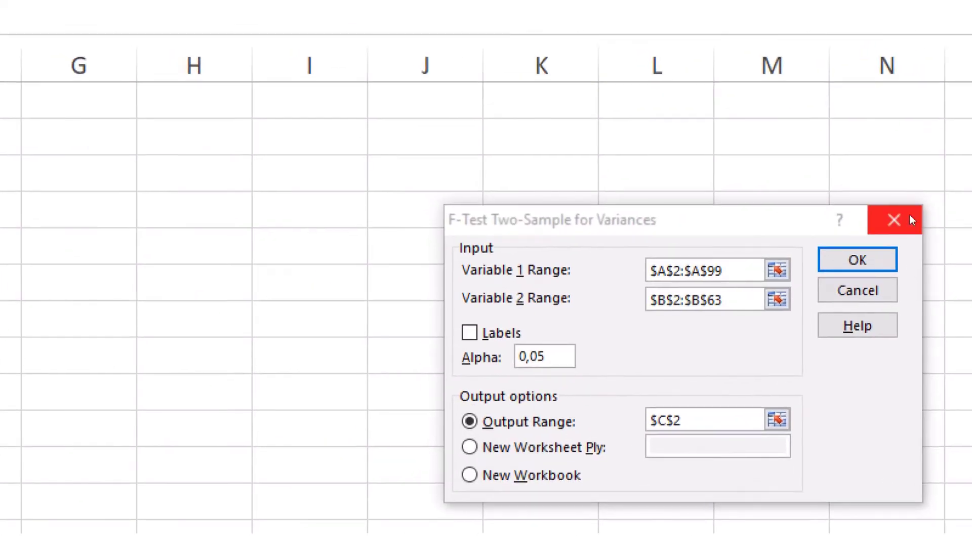
click(911, 218)
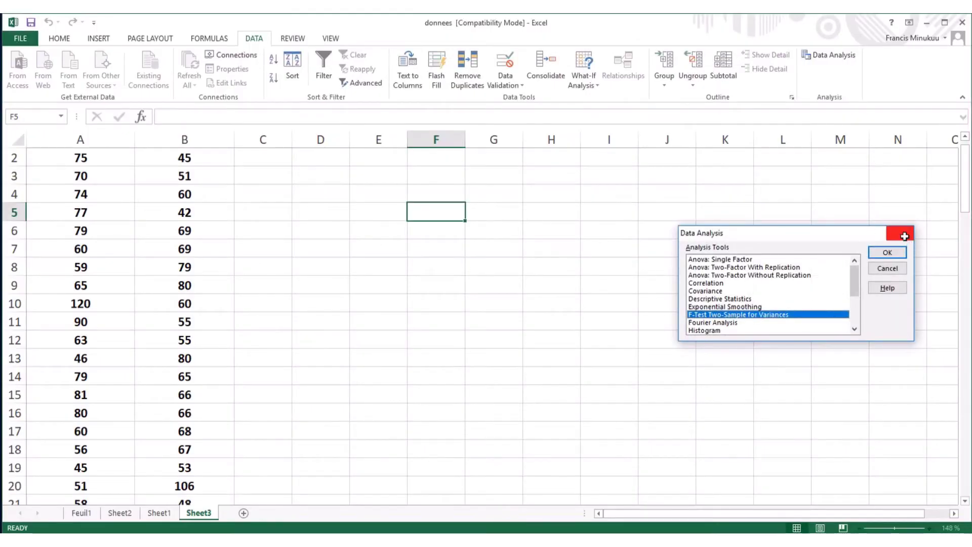
click(906, 242)
drag(966, 203, 964, 186)
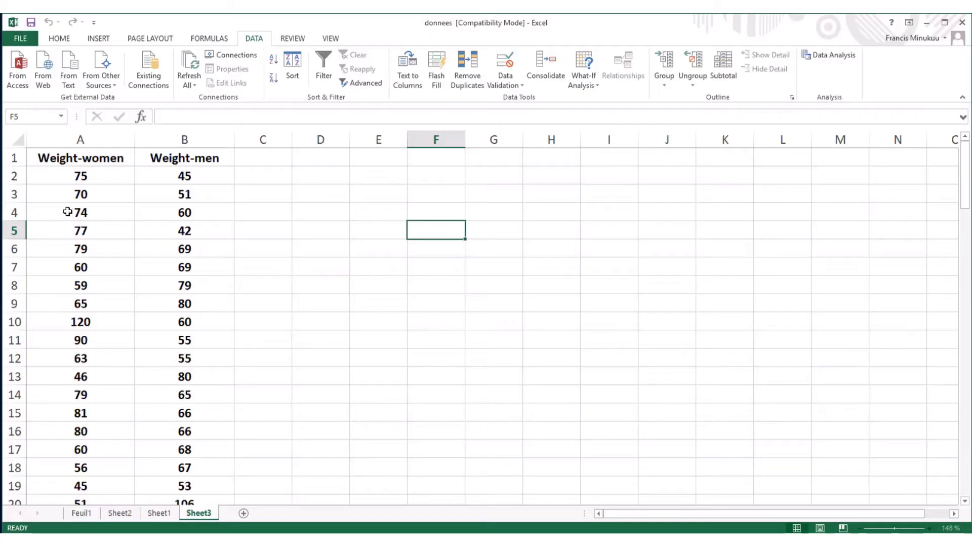
click(185, 251)
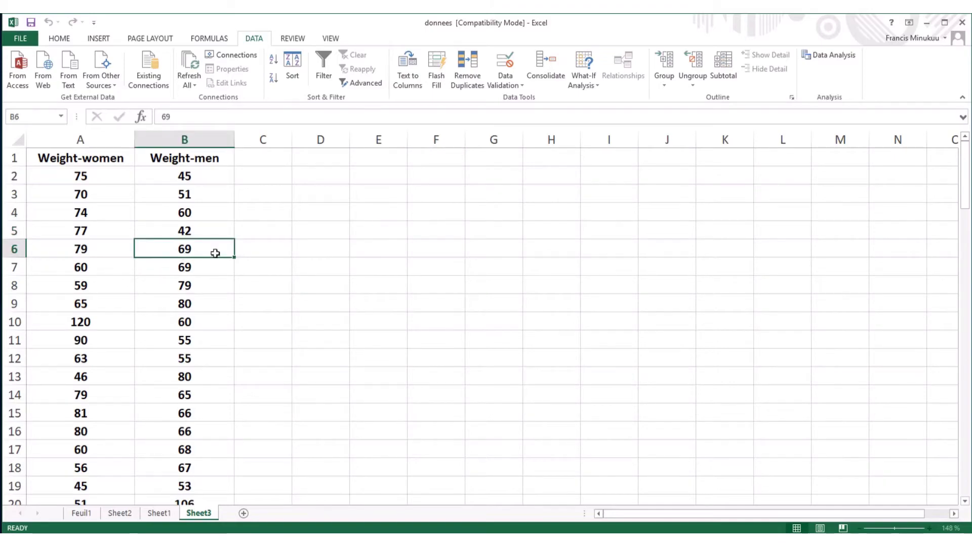
click(310, 261)
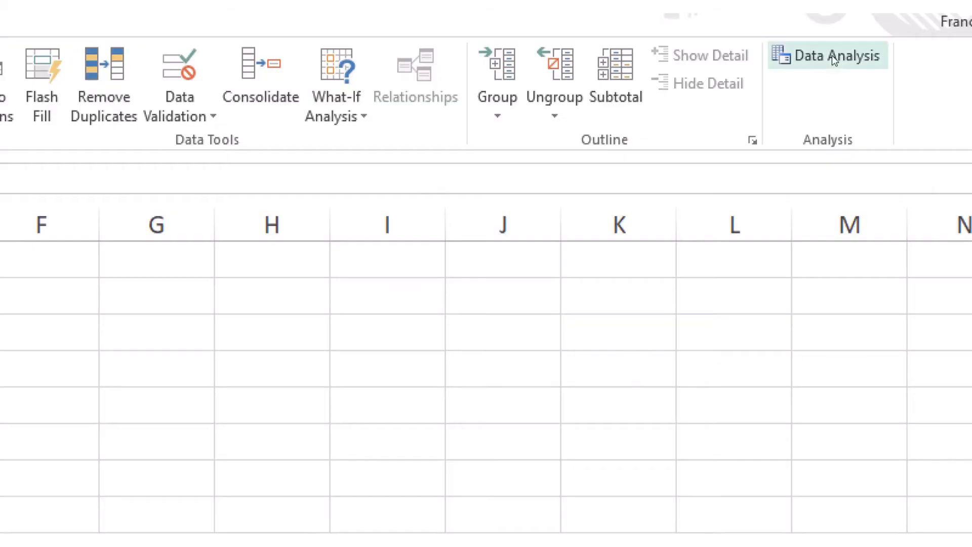
- Start an F-Test Two-Sample for Variances and set its Variable 1 range to the women's weights including the header, $A$1:$A$99
click(831, 56)
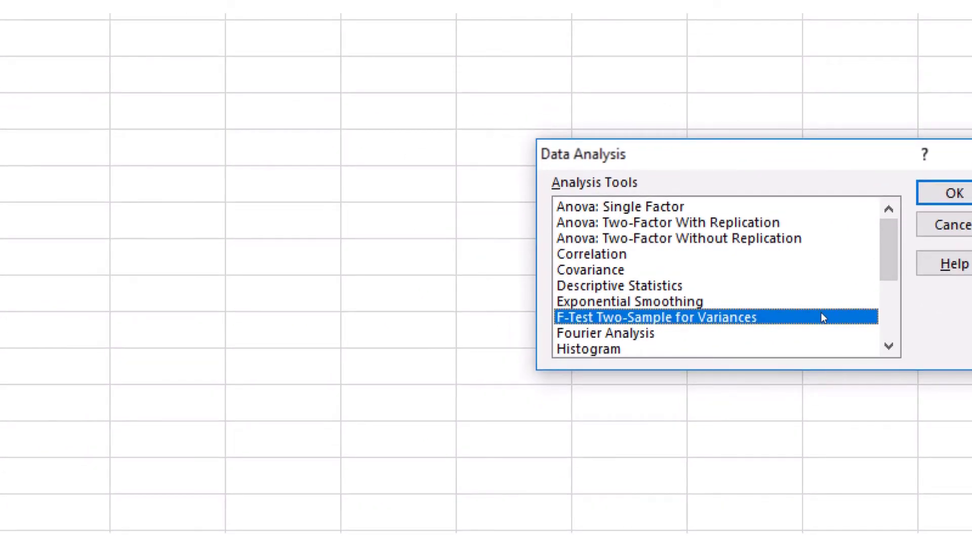
click(971, 191)
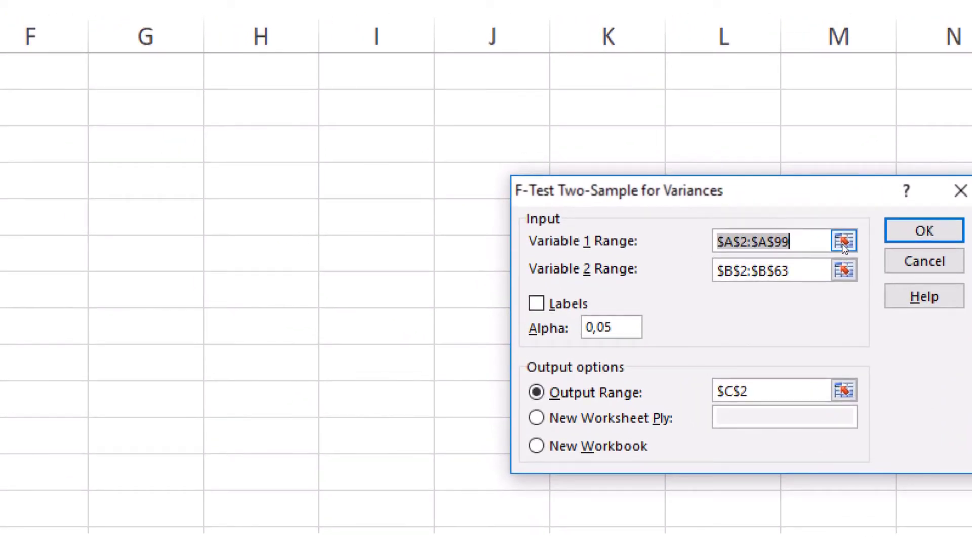
click(844, 244)
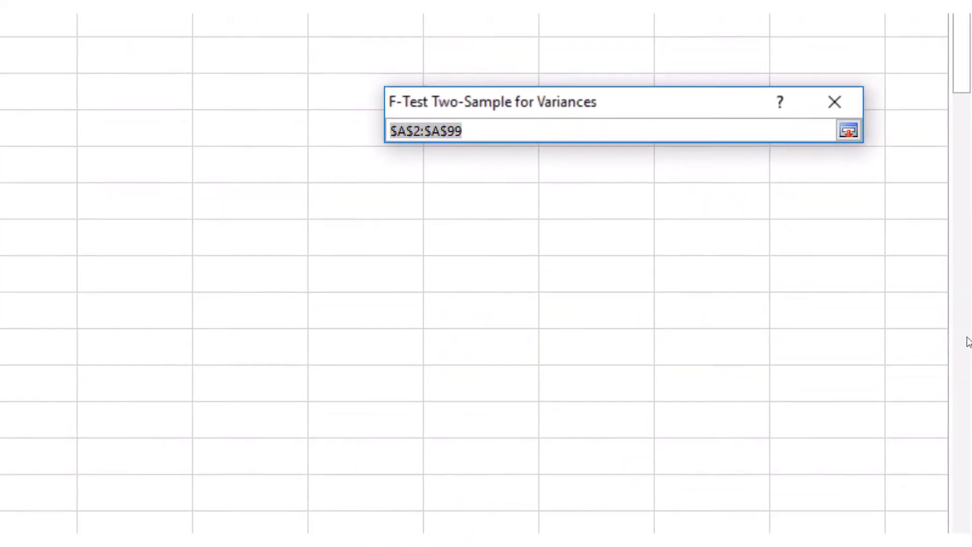
drag(962, 175, 960, 125)
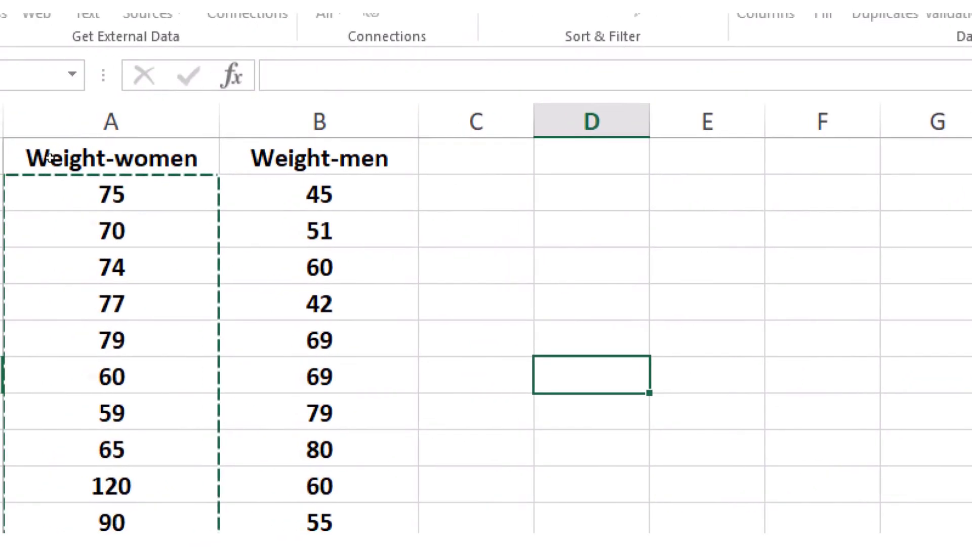
click(49, 158)
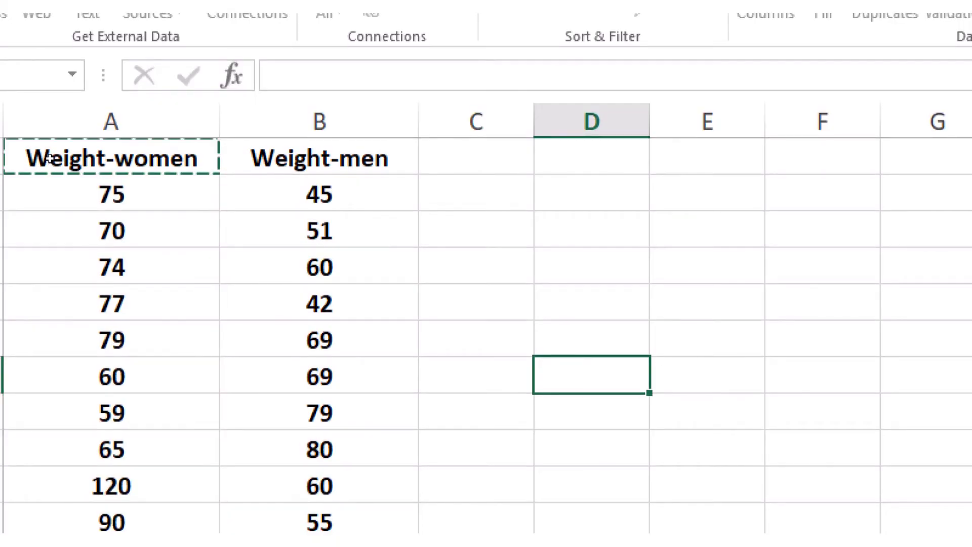
drag(49, 158, 107, 191)
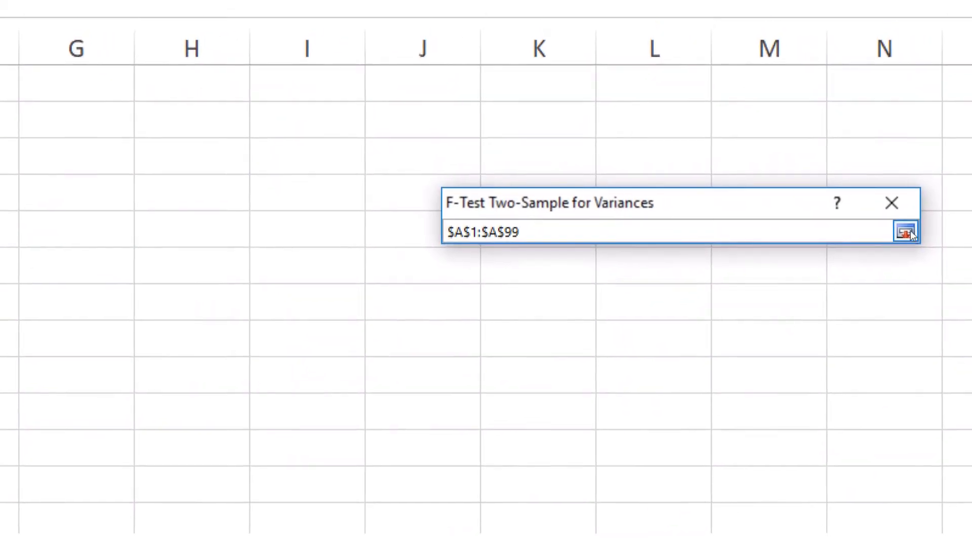
click(906, 232)
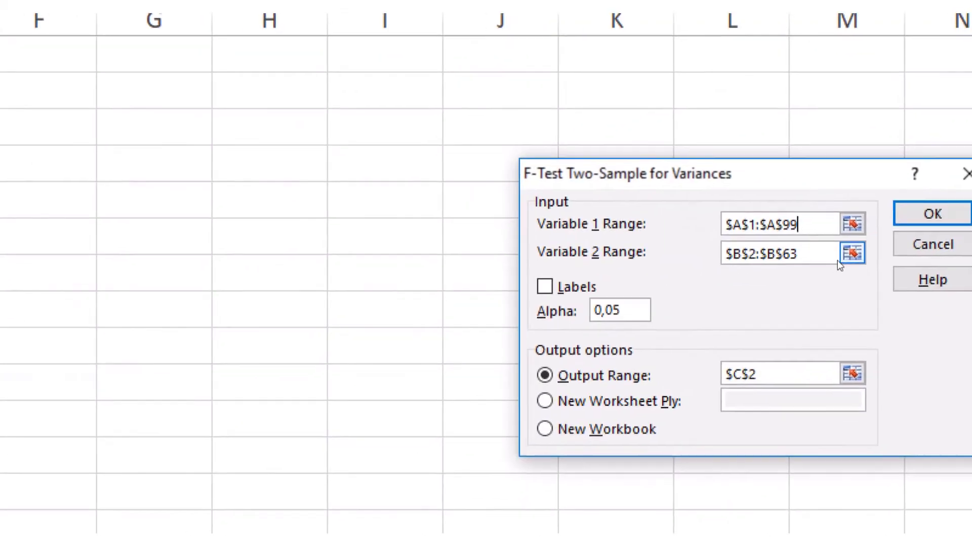
- Set the F-test's Variable 2 range to the men's weights including the header, $B$1:$B$63
click(853, 254)
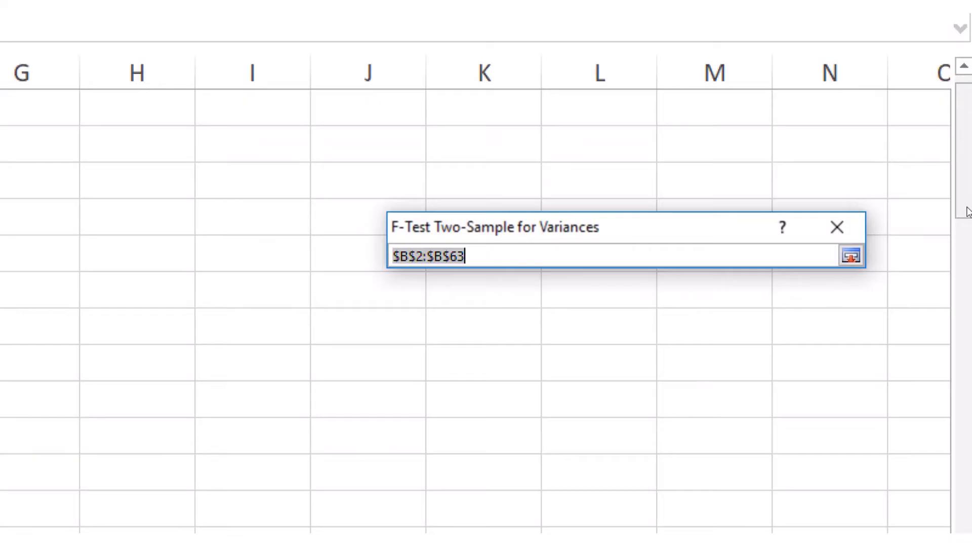
drag(967, 211, 968, 172)
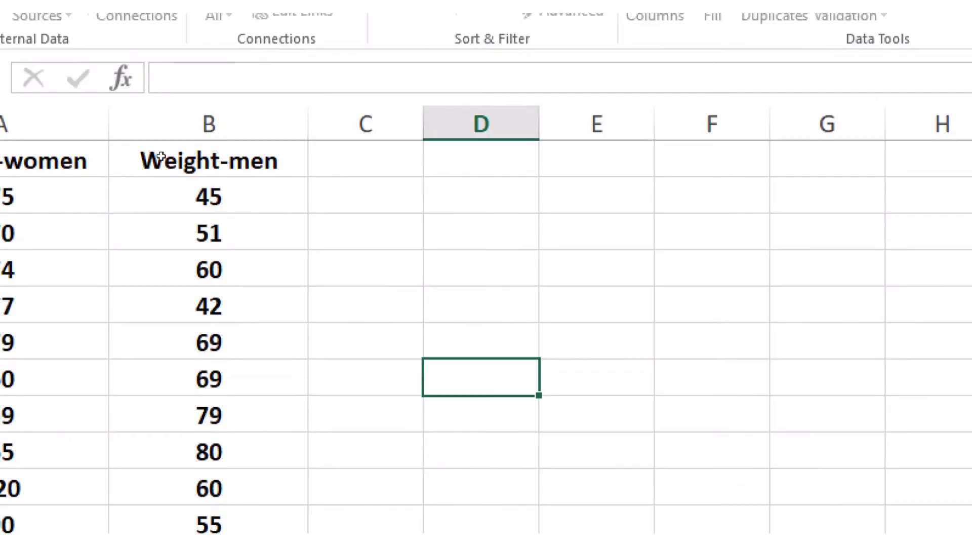
click(160, 158)
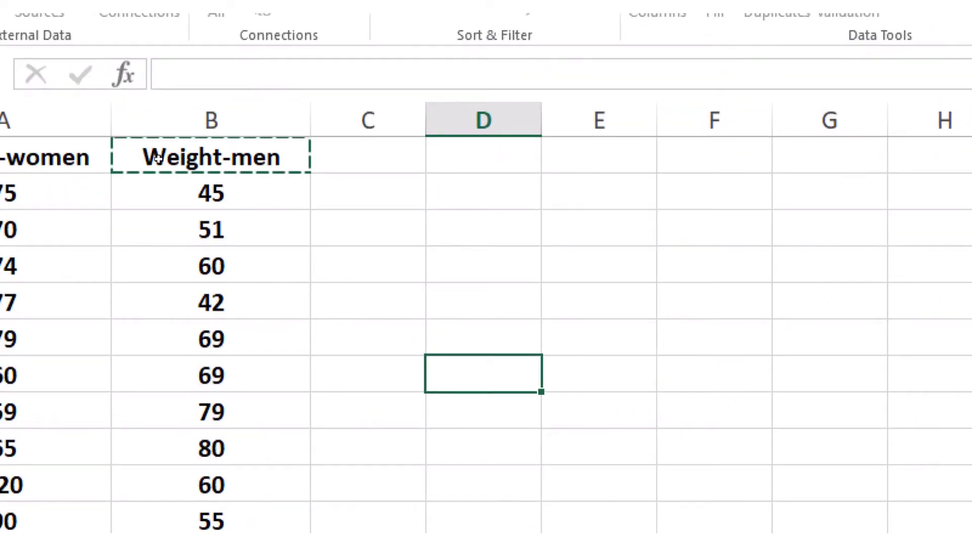
drag(158, 158, 193, 456)
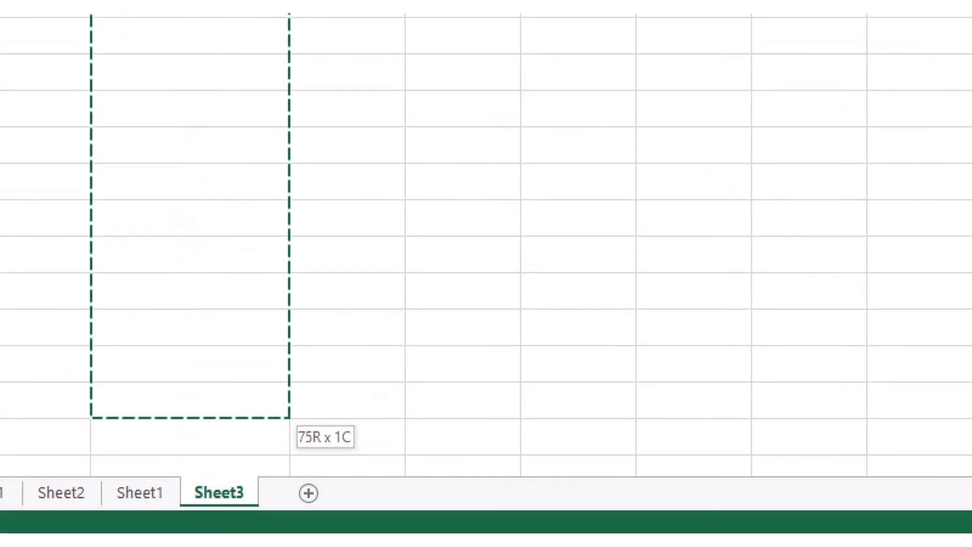
drag(178, 495, 195, 407)
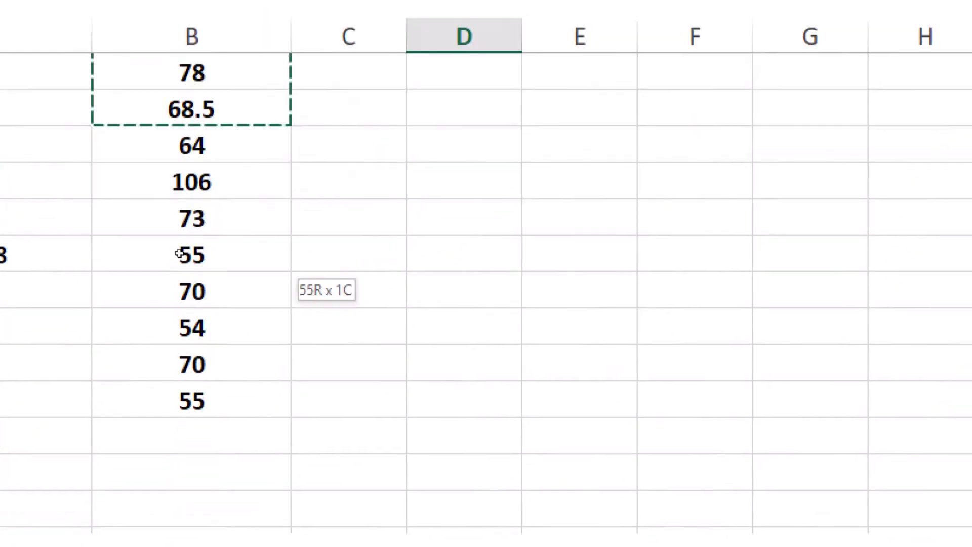
drag(179, 276, 188, 356)
drag(184, 308, 185, 326)
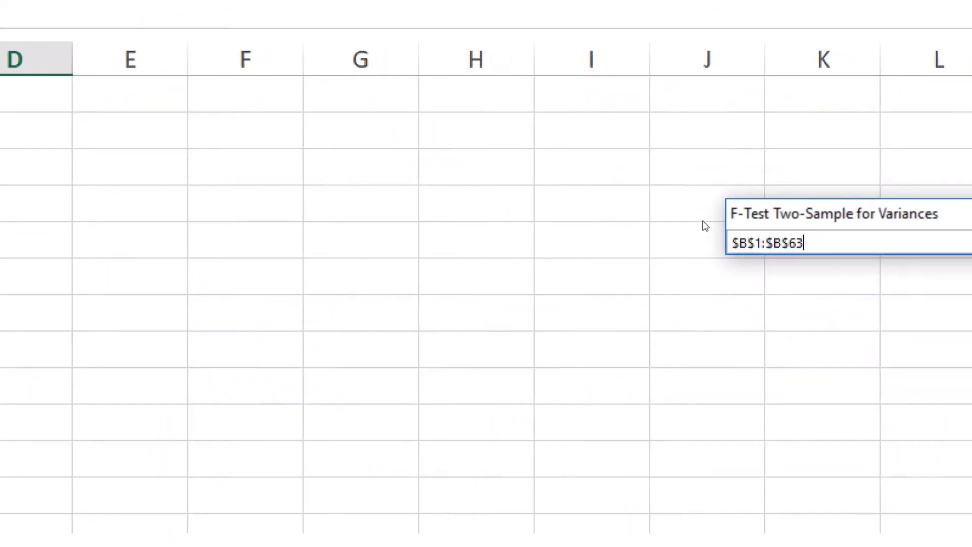
click(910, 230)
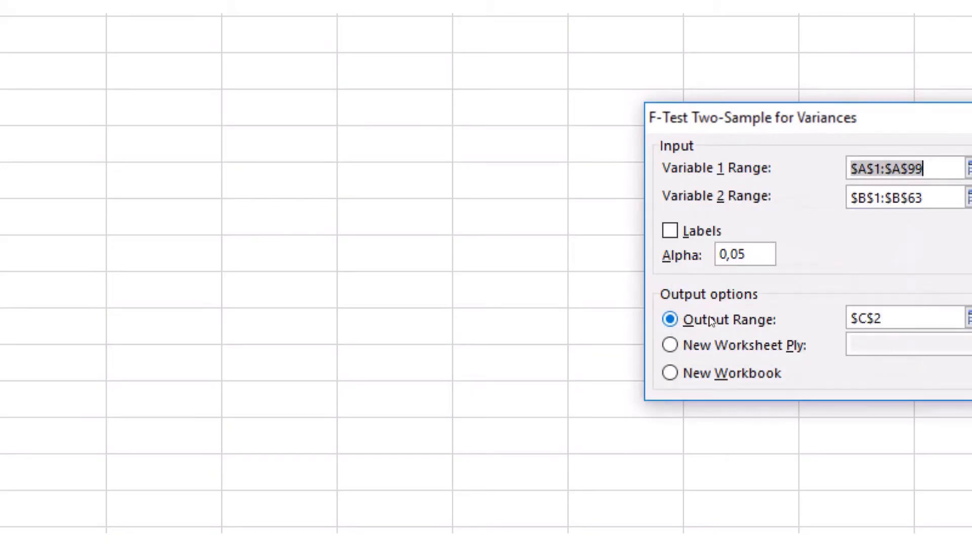
- Set the F-test's output range to cell $C$2 of Sheet3
click(967, 318)
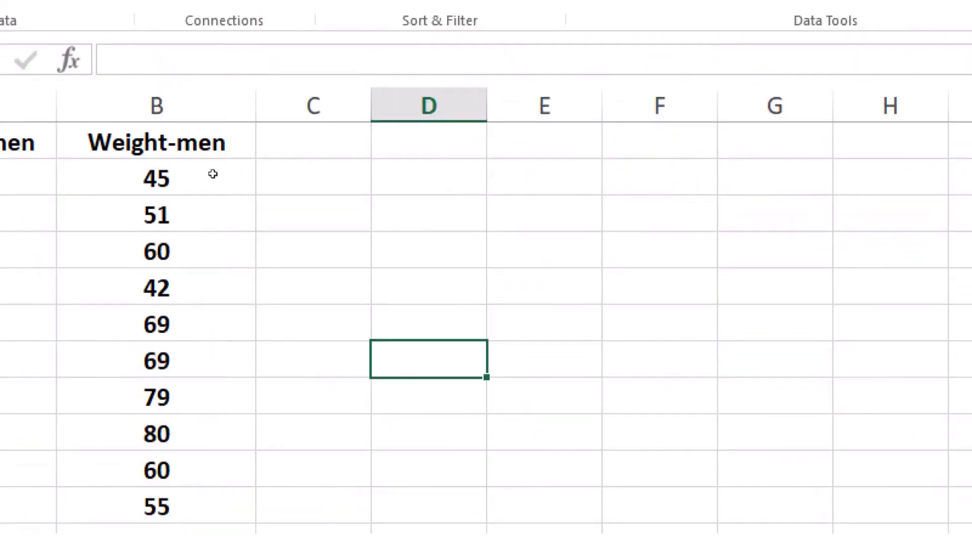
click(277, 182)
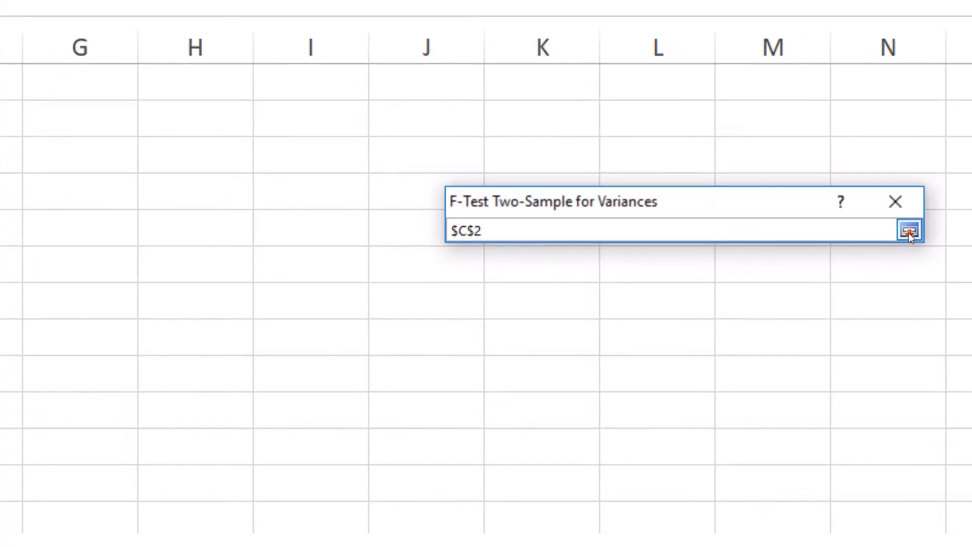
click(901, 226)
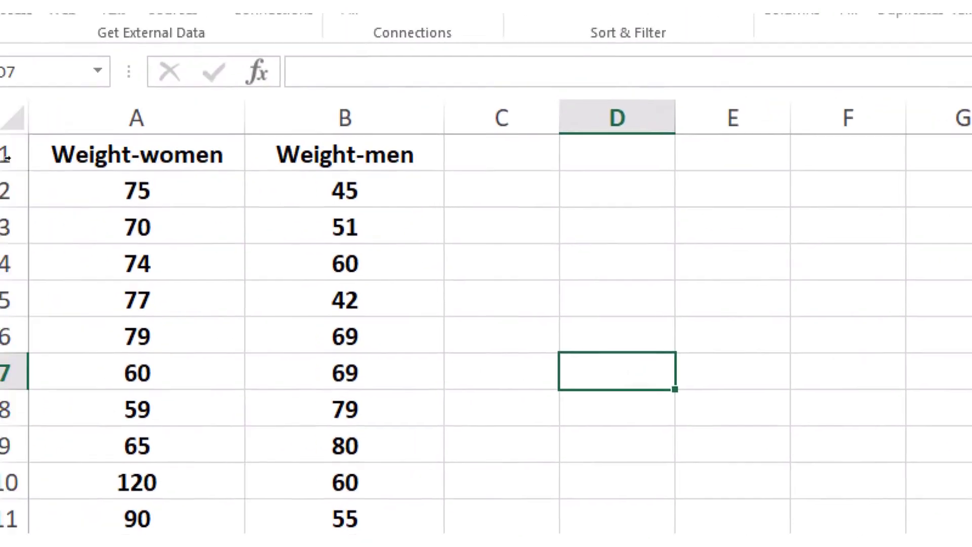
- Try to run the F-test on the two weight ranges with the first row treated as labels
click(1, 158)
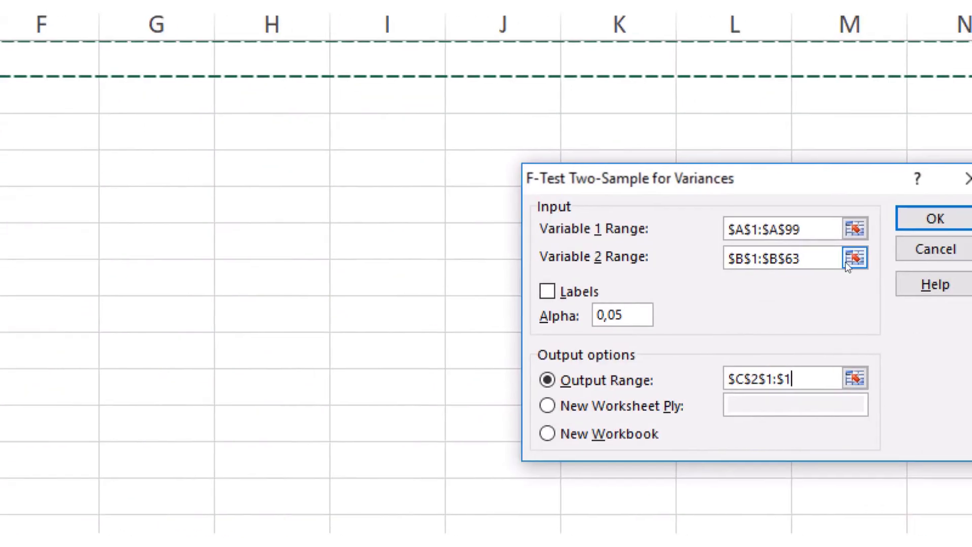
click(571, 292)
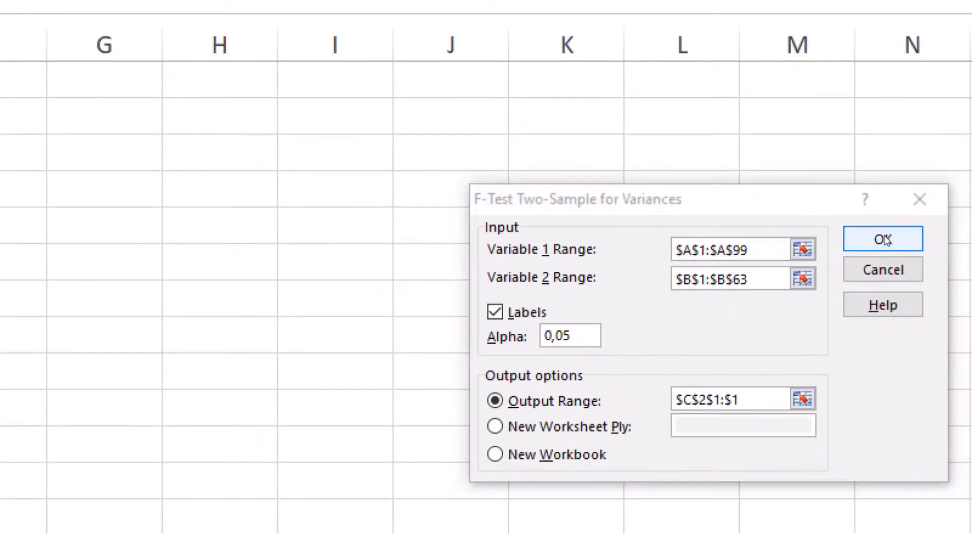
click(884, 240)
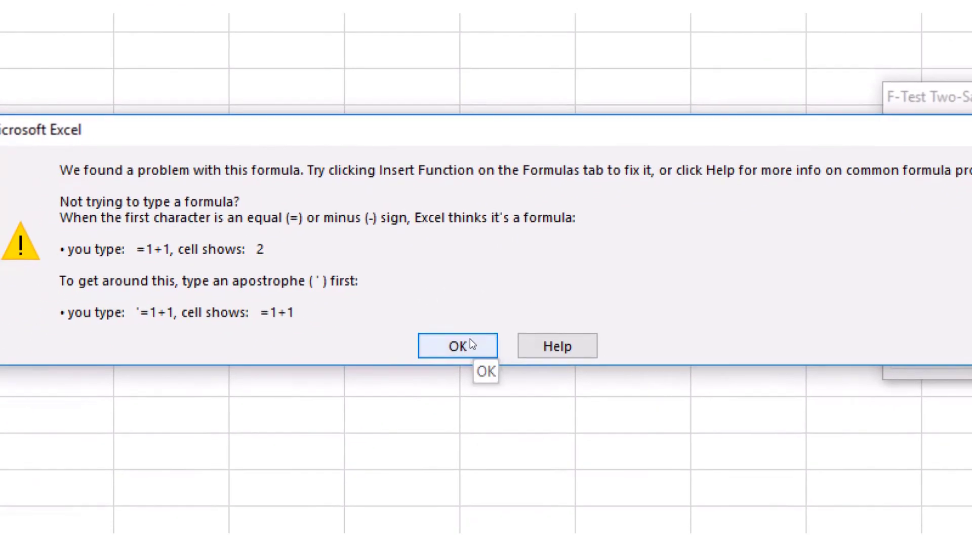
click(469, 344)
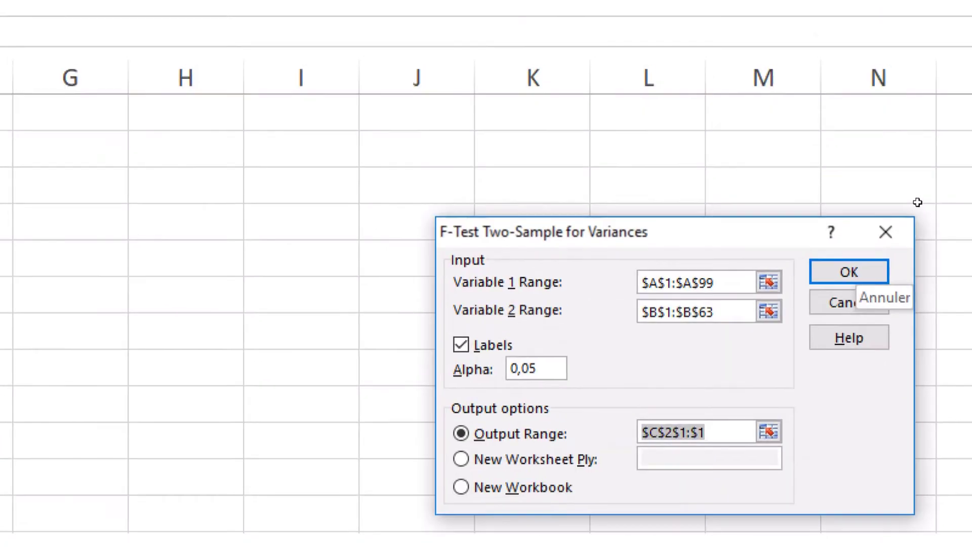
click(913, 218)
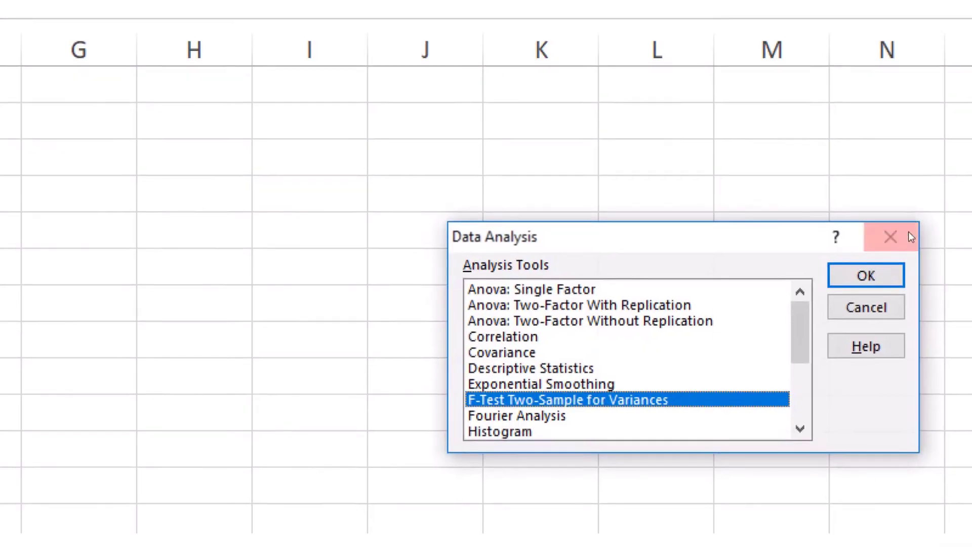
click(901, 225)
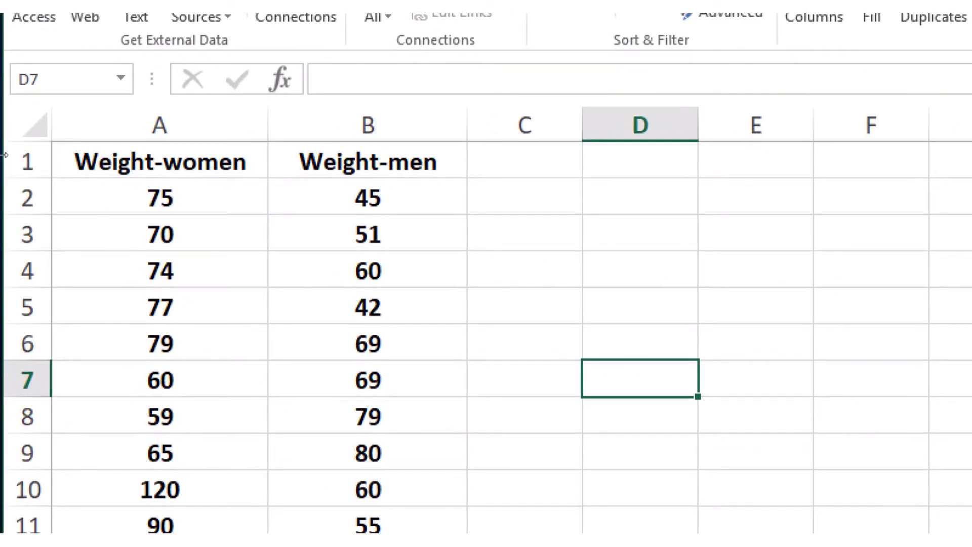
- Try changing the decimal point to a comma in the men's weight in cell B34, and undo that edit
click(6, 159)
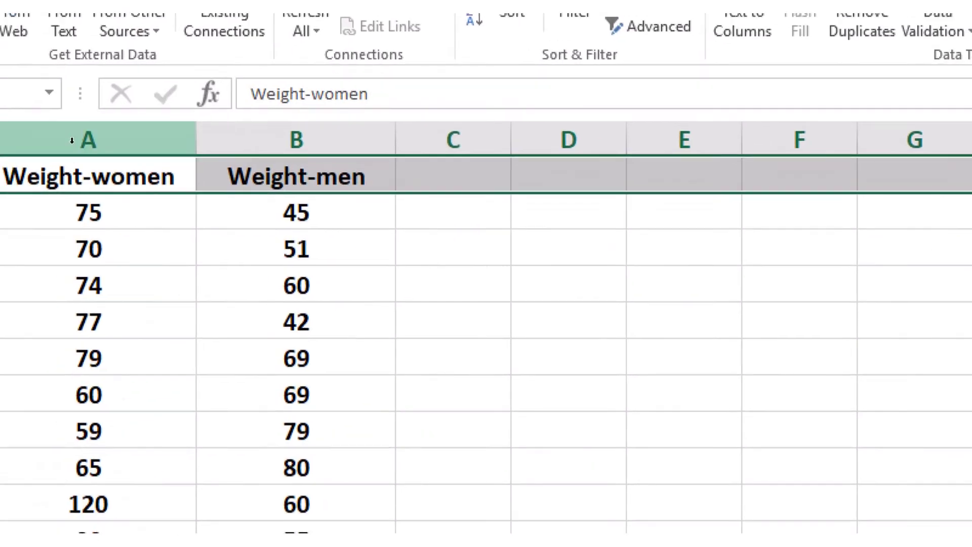
click(70, 141)
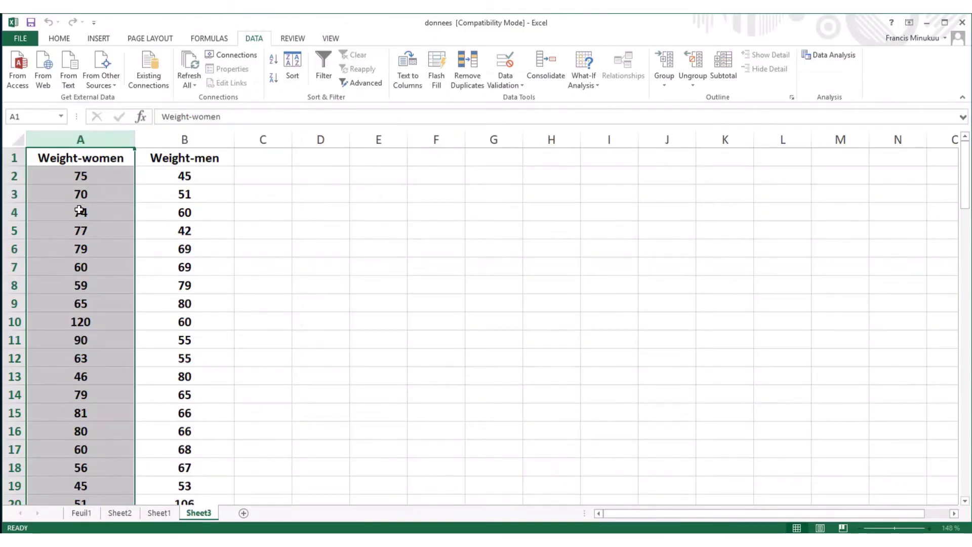
click(102, 260)
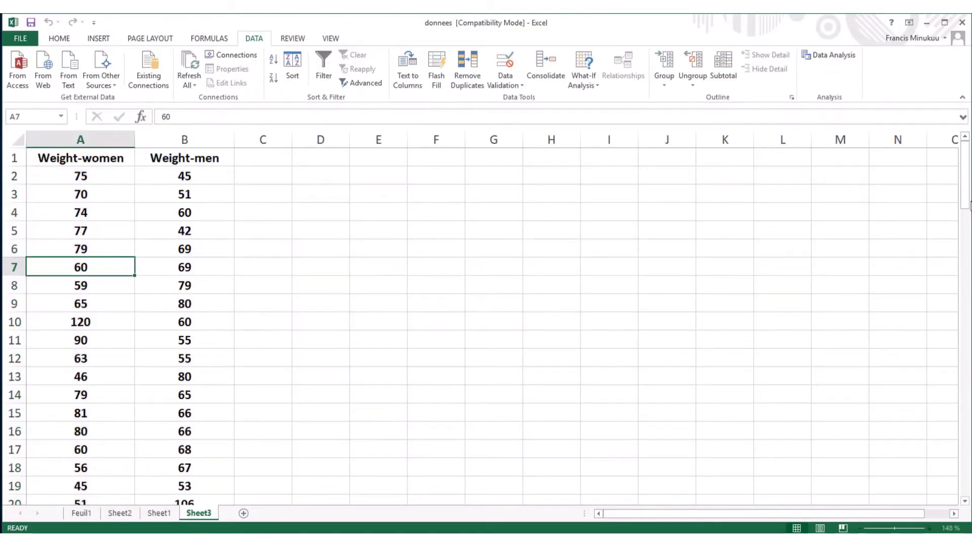
drag(970, 205, 968, 279)
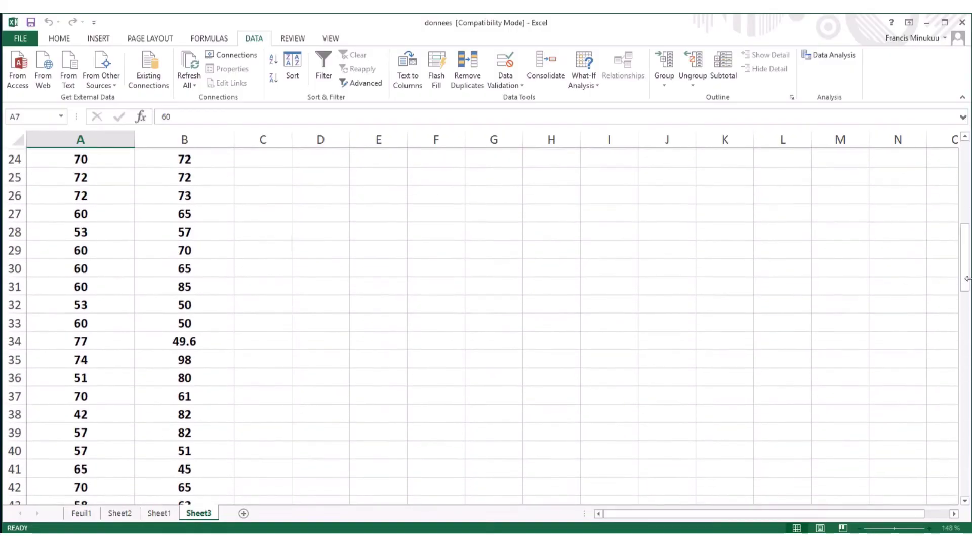
click(188, 341)
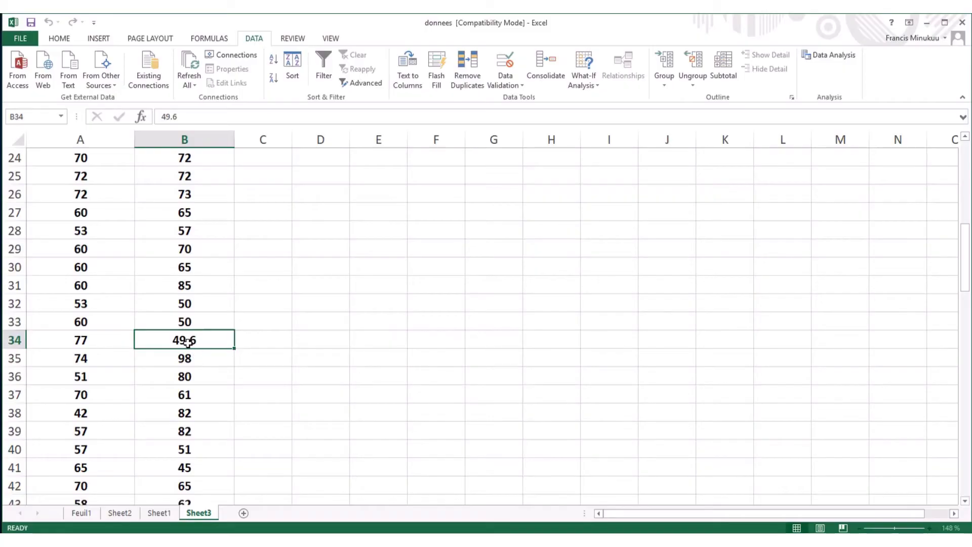
double_click(188, 341)
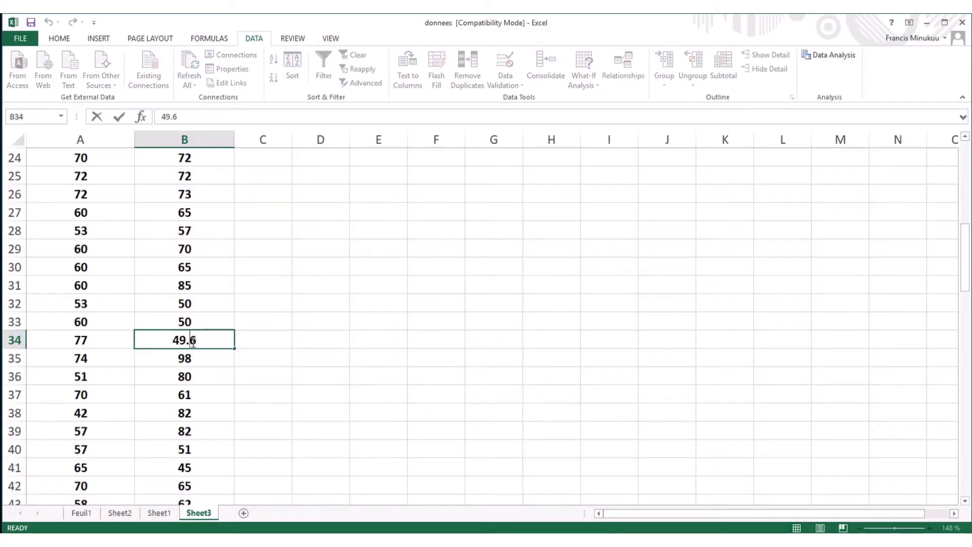
key(BackSpace)
text(,)
click(236, 355)
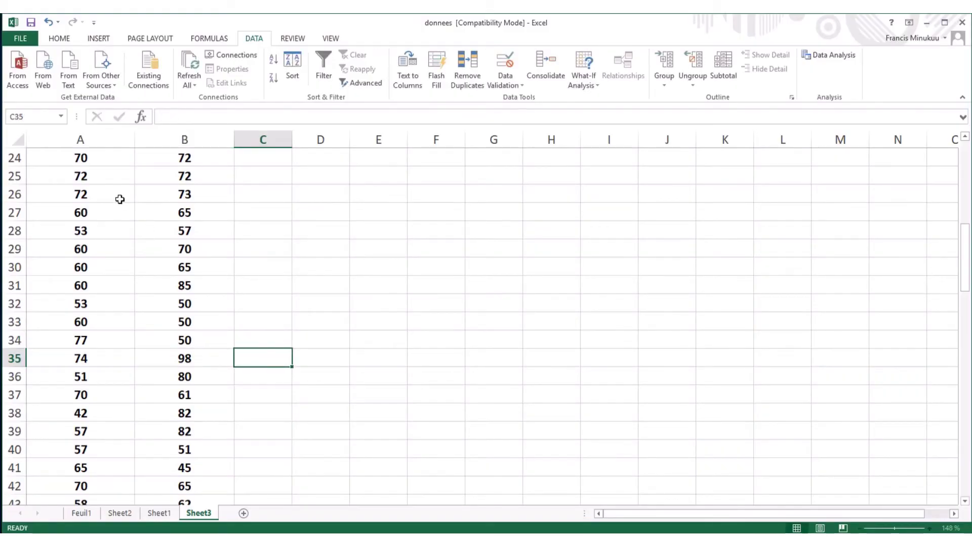
click(47, 23)
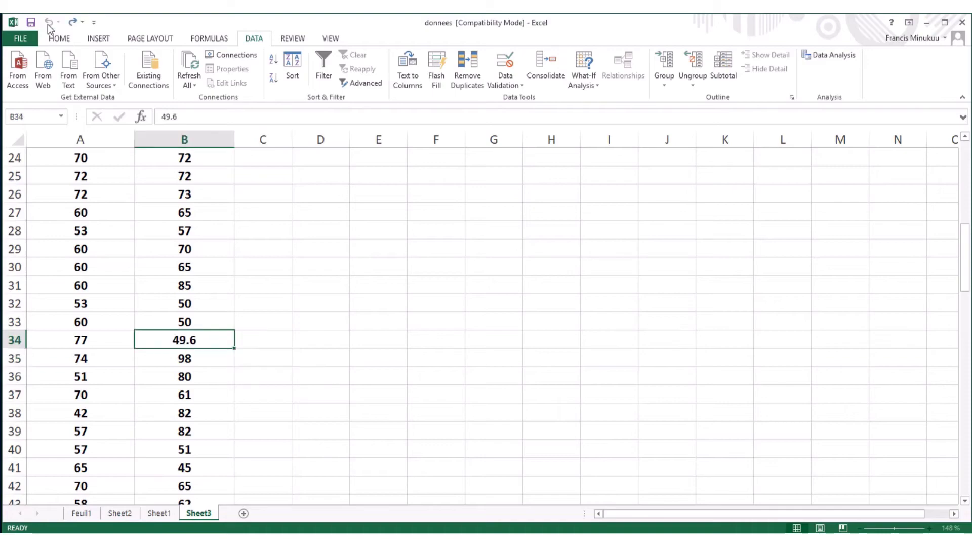
- Replace every decimal point (.) with a comma (,) throughout Sheet3 using Find and Replace
scroll(293, 282, up, 7)
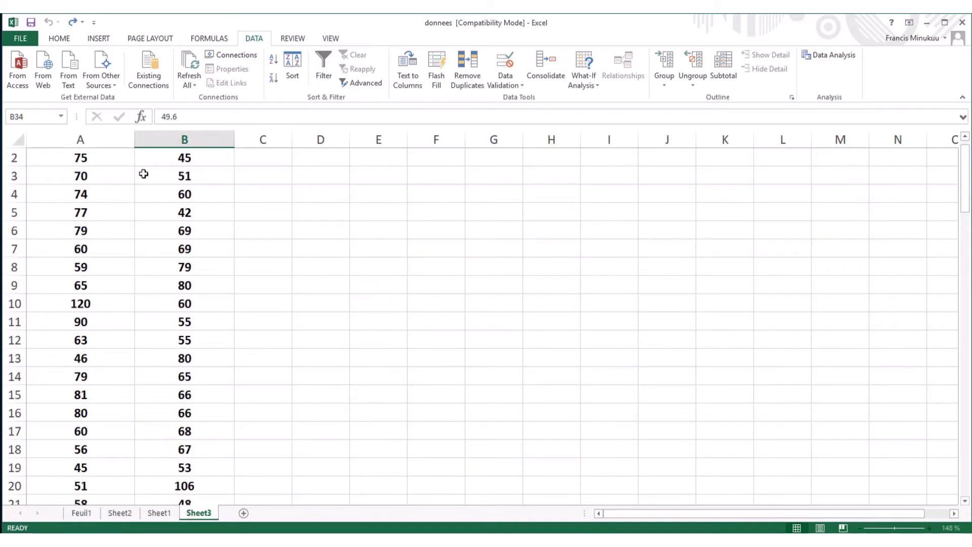
scroll(144, 174, up, 1)
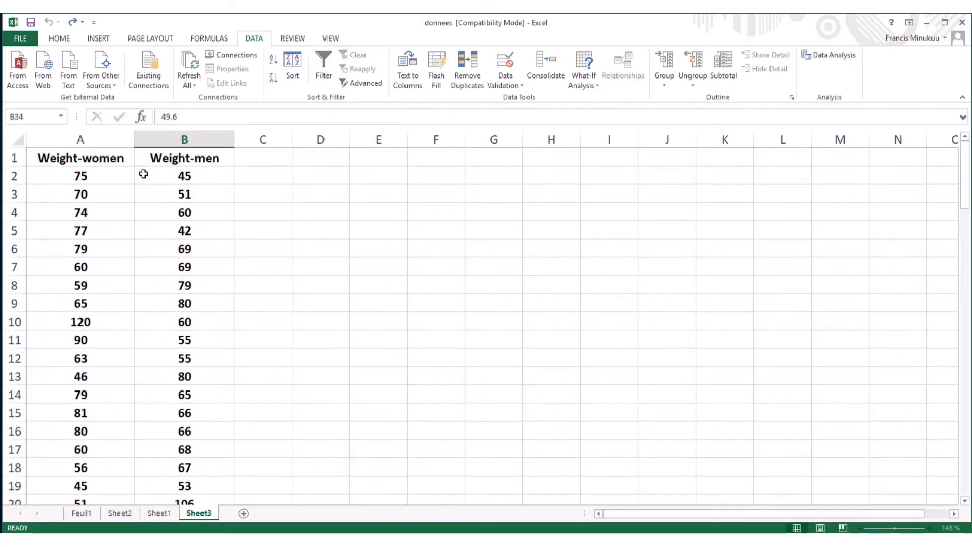
click(59, 38)
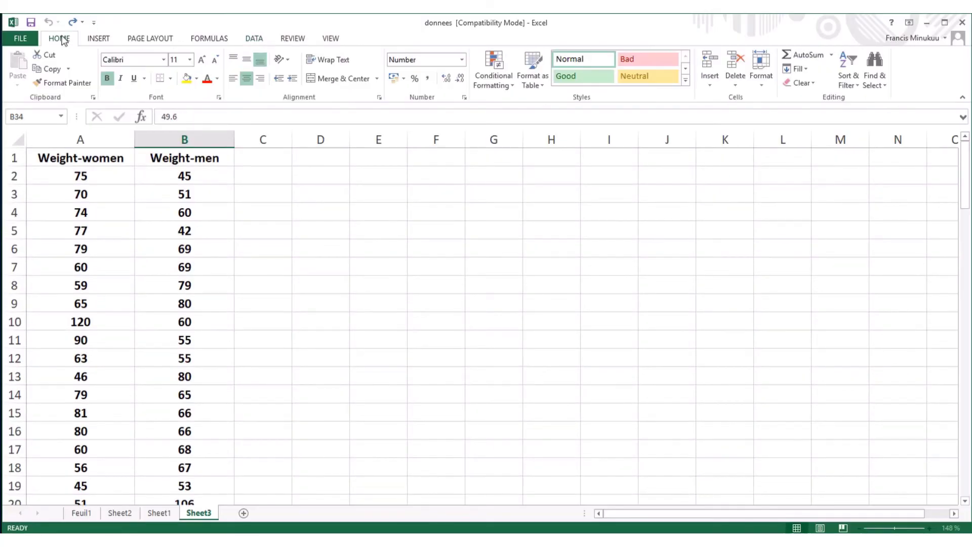
click(458, 84)
click(460, 80)
click(884, 90)
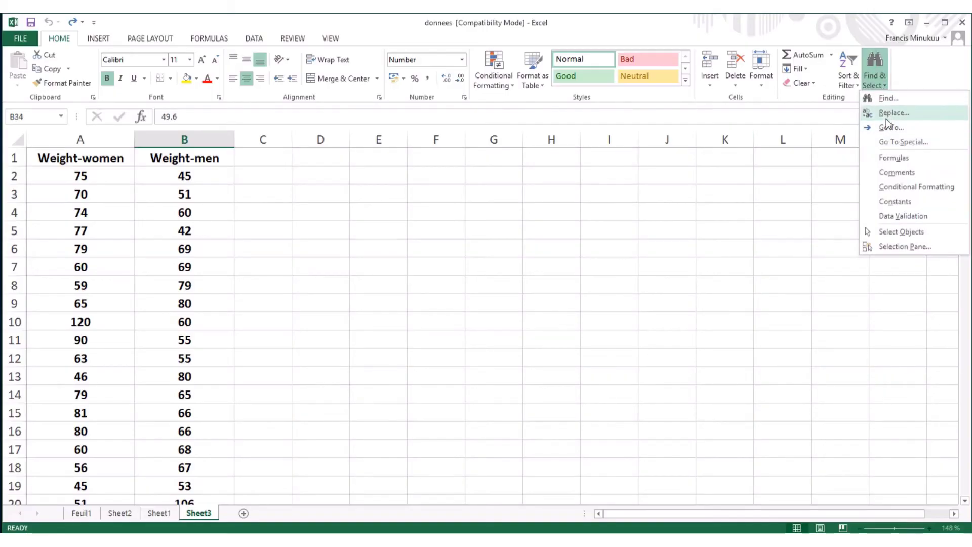
click(890, 115)
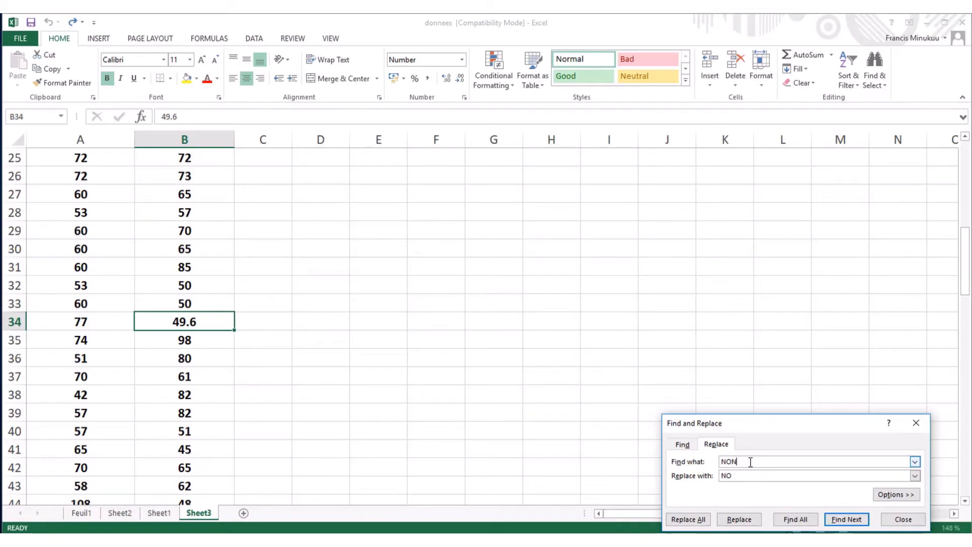
key(BackSpace)
key(BackSpace)
key(BackSpace)
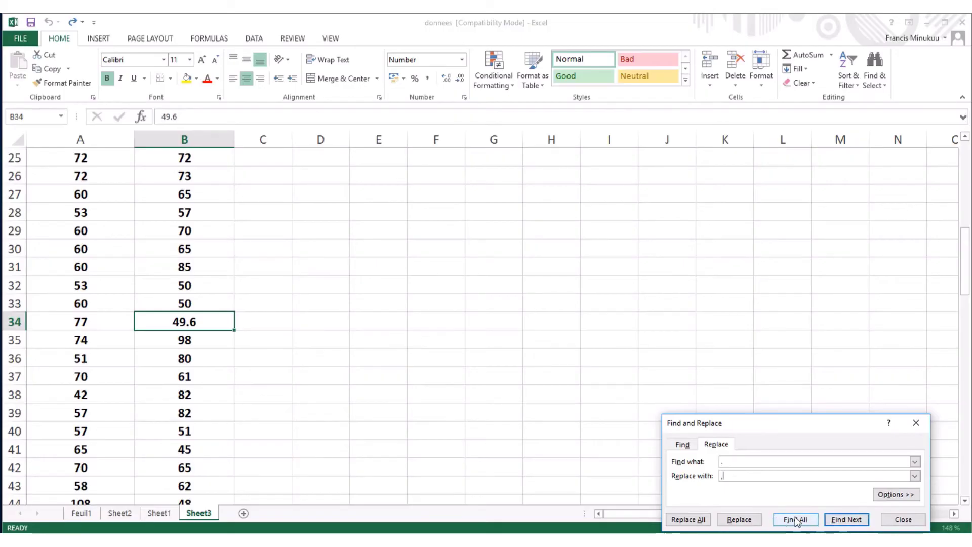
click(838, 520)
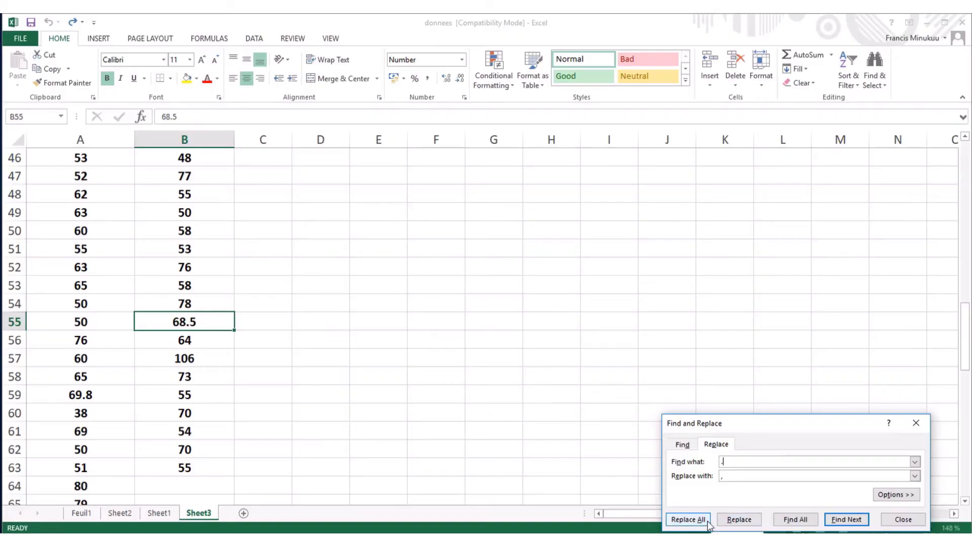
click(688, 519)
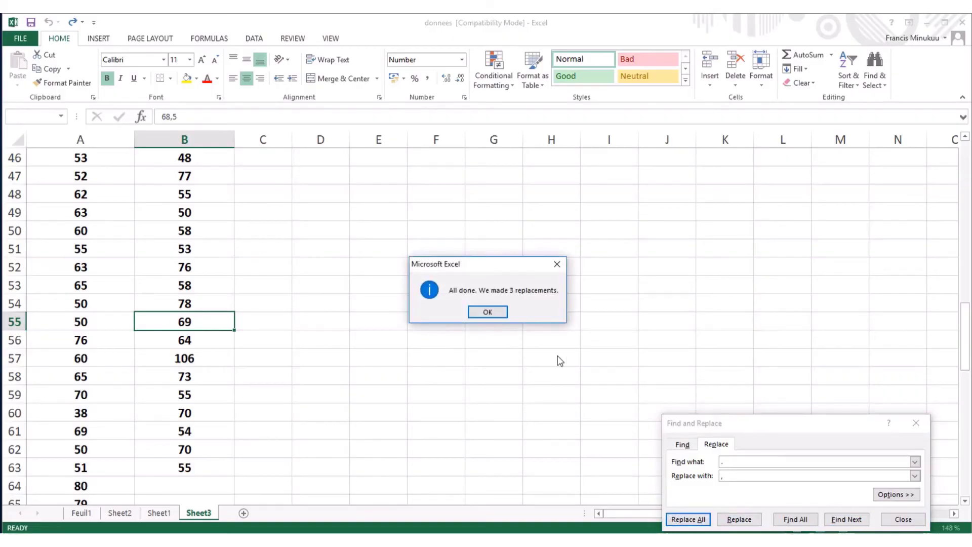
click(484, 312)
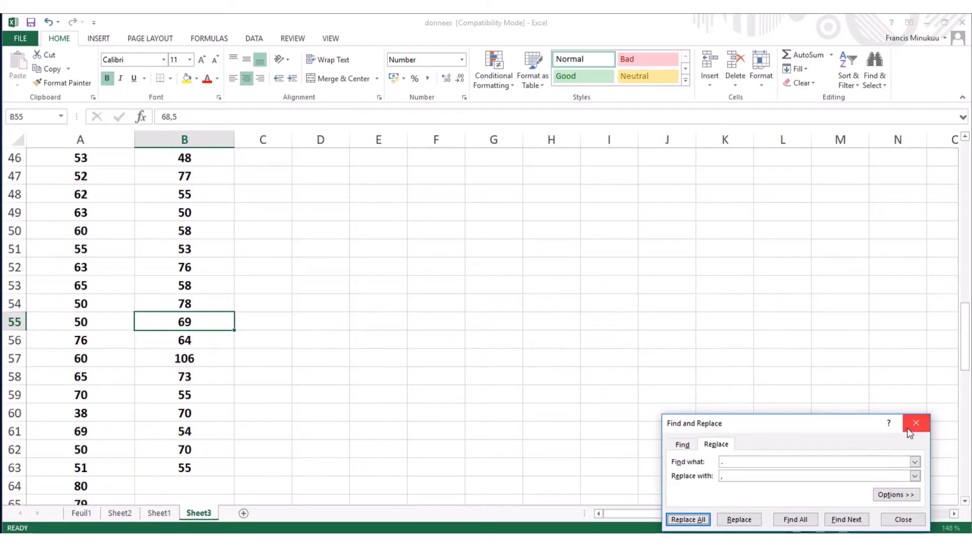
click(904, 520)
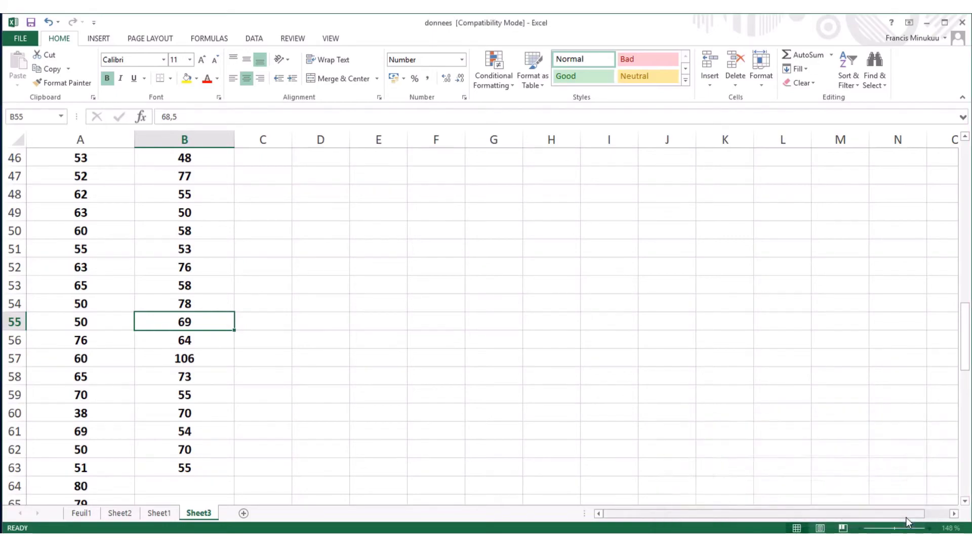
scroll(302, 258, up, 4)
scroll(302, 257, up, 11)
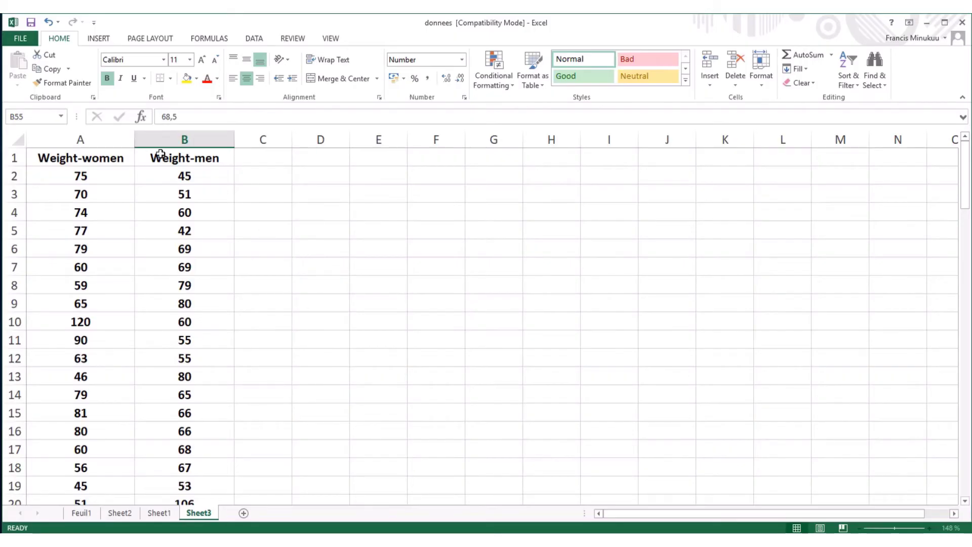
click(460, 78)
click(206, 194)
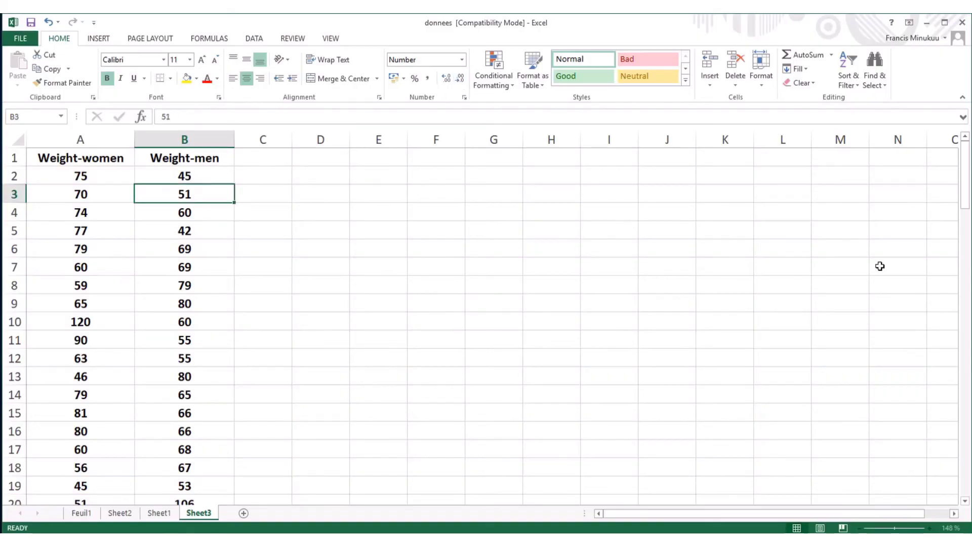
mouse_move(968, 206)
mouse_down()
mouse_move(970, 278)
mouse_move(969, 202)
mouse_up()
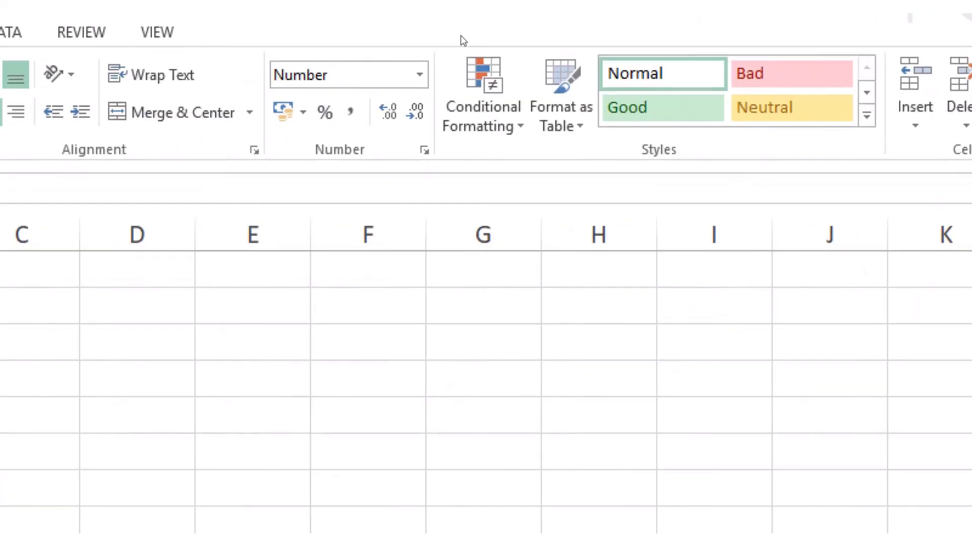
- Run the F-Test Two-Sample for Variances on $A$1:$A$99 and $B$1:$B$63 with labels, alpha 0,05 and output at $C$2
click(162, 47)
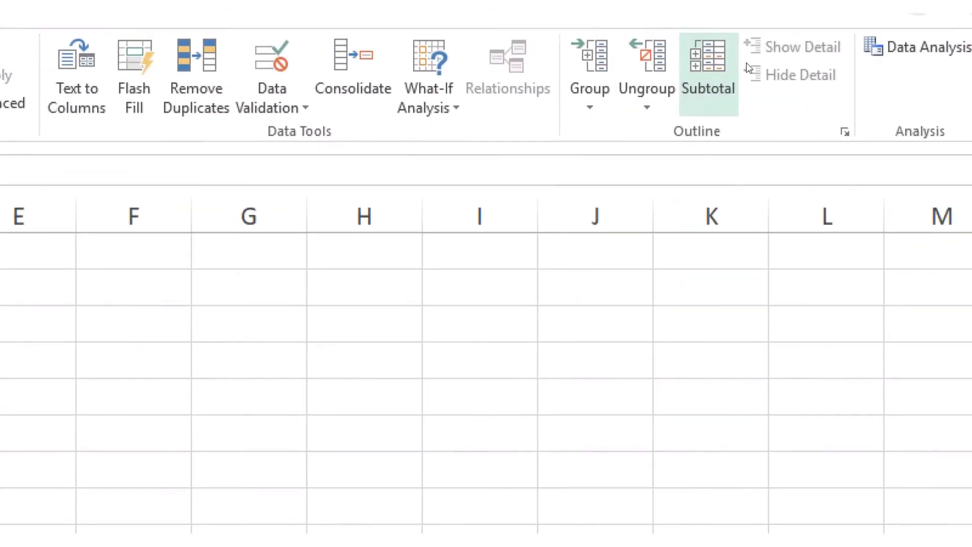
click(912, 47)
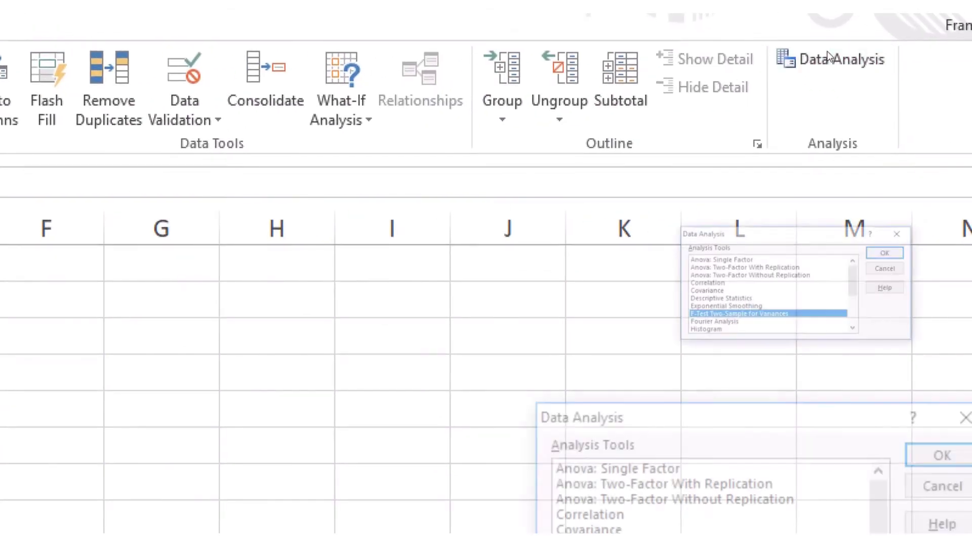
click(901, 257)
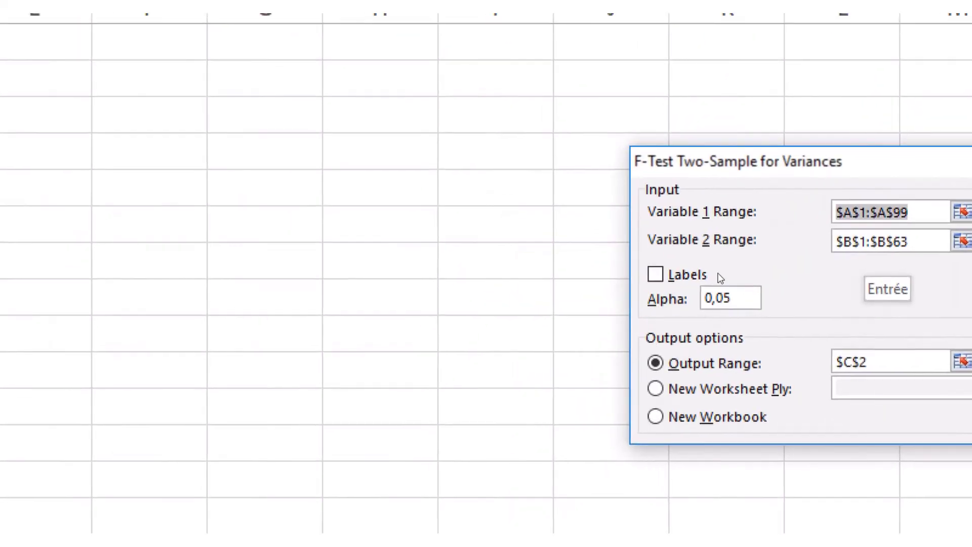
click(530, 309)
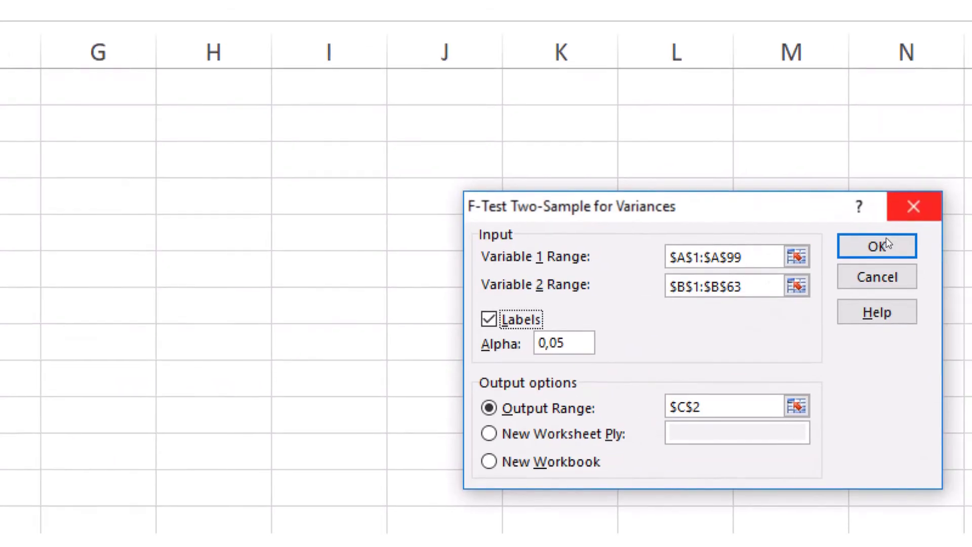
click(883, 238)
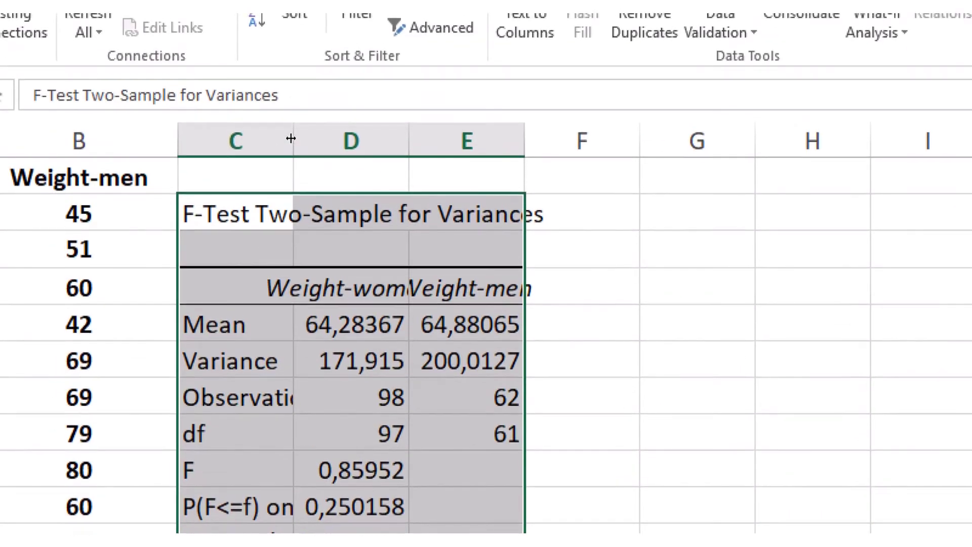
- Widen columns C, E and D so the F-test output's labels, headers and values fit in their cells
drag(291, 137, 460, 138)
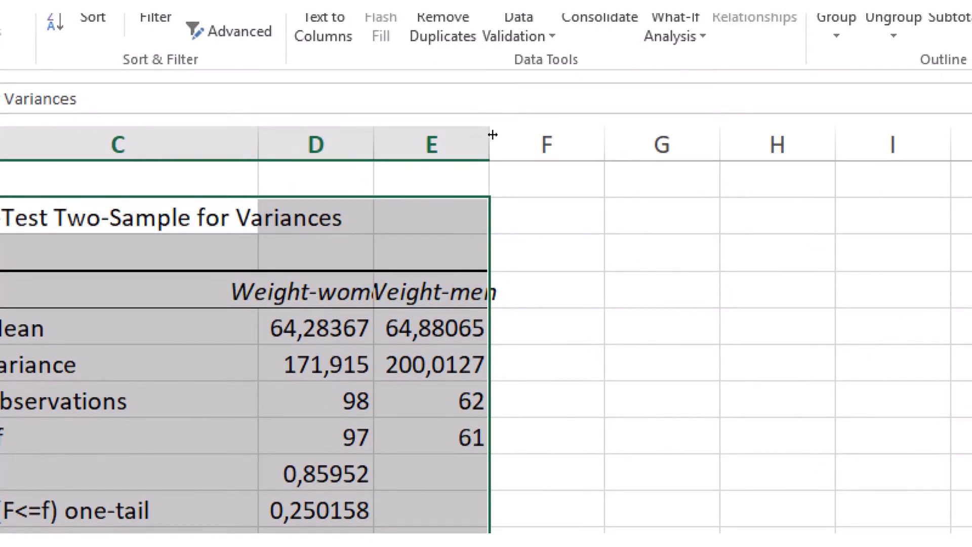
drag(493, 134, 576, 134)
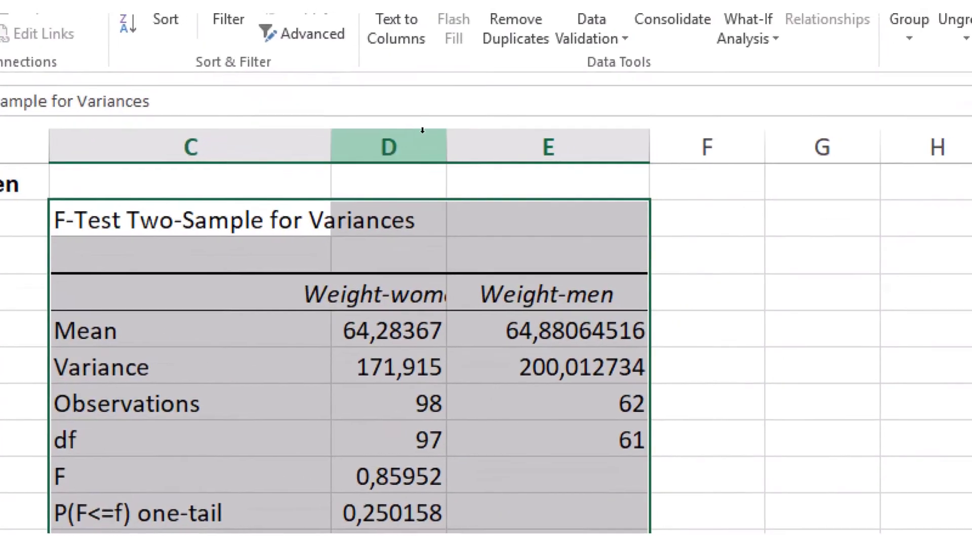
drag(490, 41, 490, 41)
drag(431, 140, 457, 139)
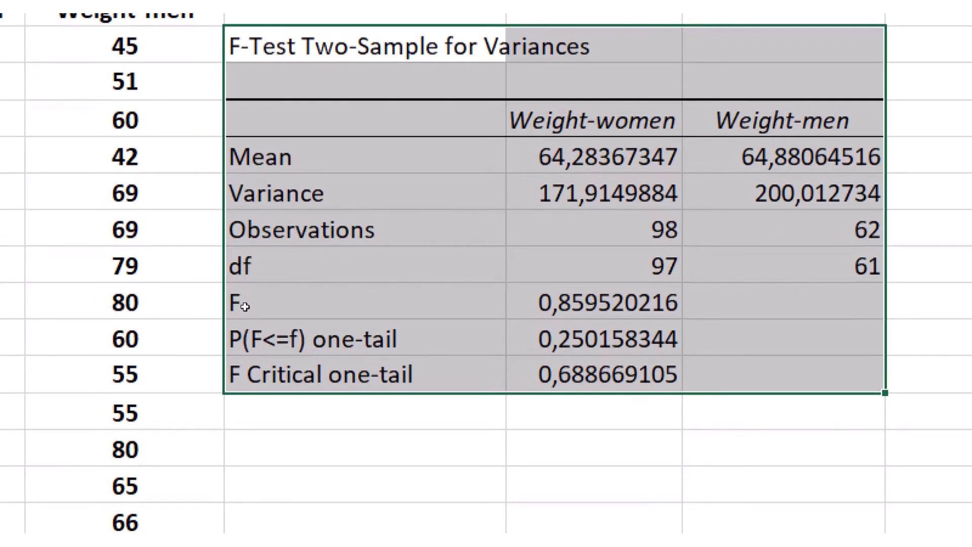
- Colour the F and F Critical one-tail labels and their values red in the F-test output
click(244, 306)
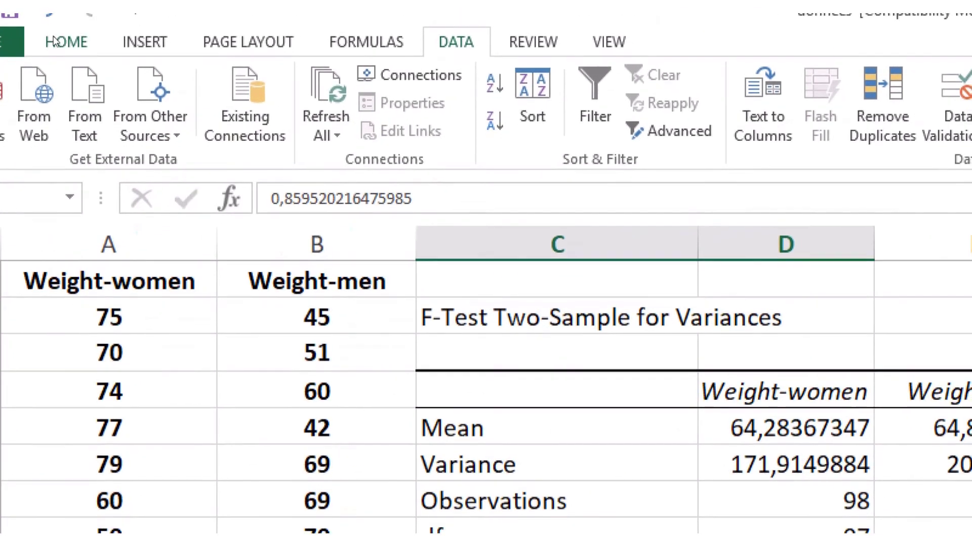
click(87, 19)
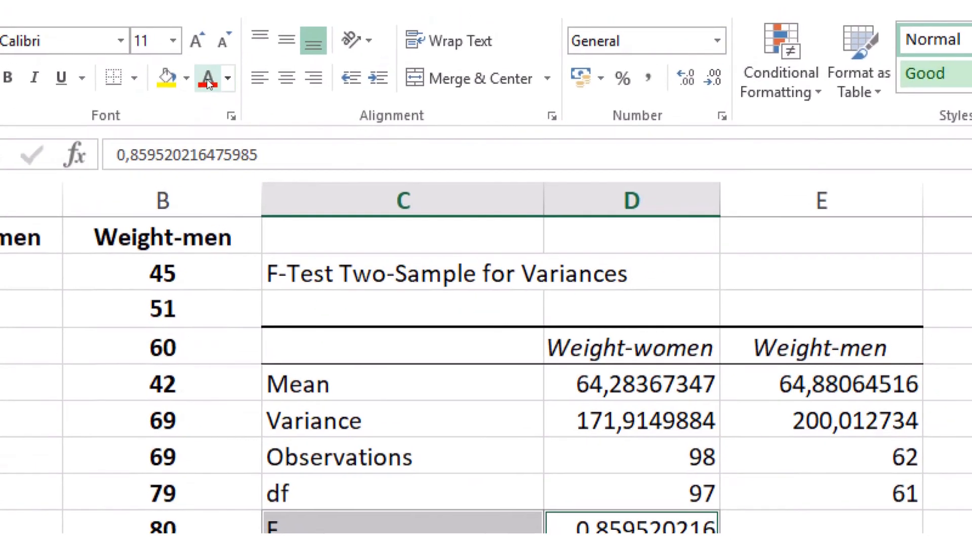
click(293, 86)
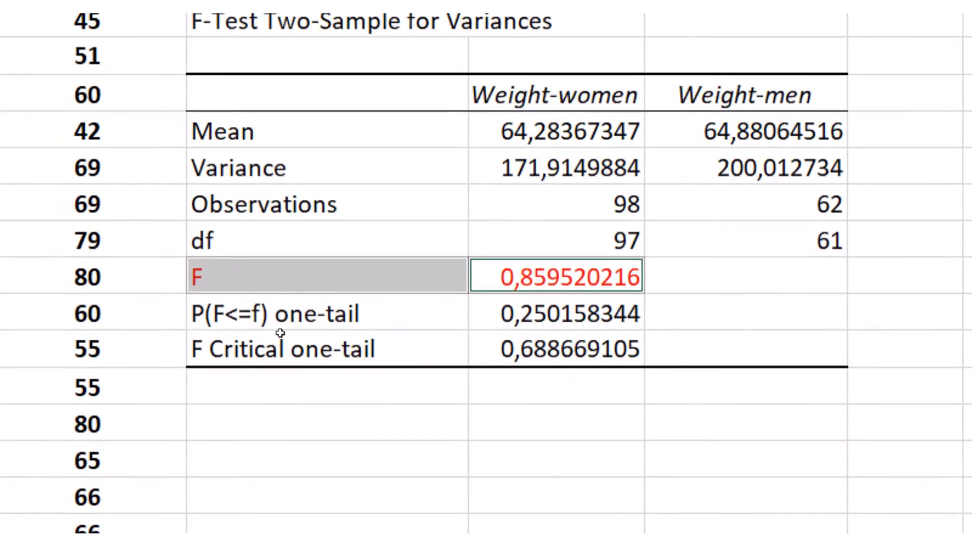
click(273, 343)
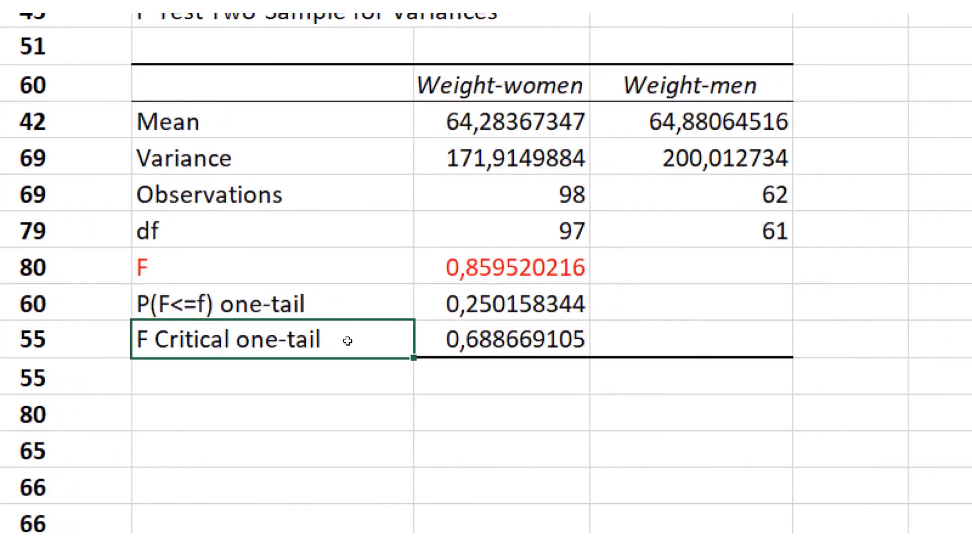
drag(488, 340, 567, 350)
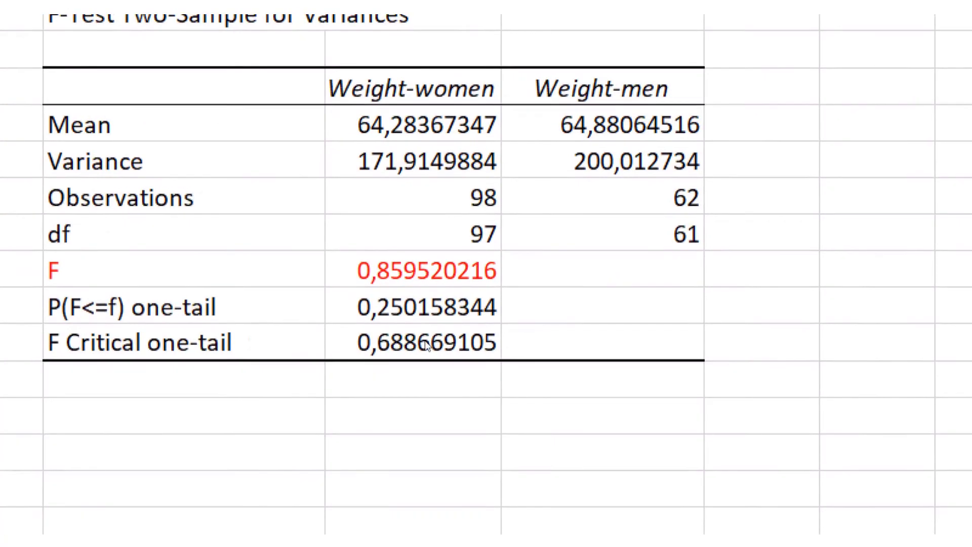
drag(212, 341, 425, 342)
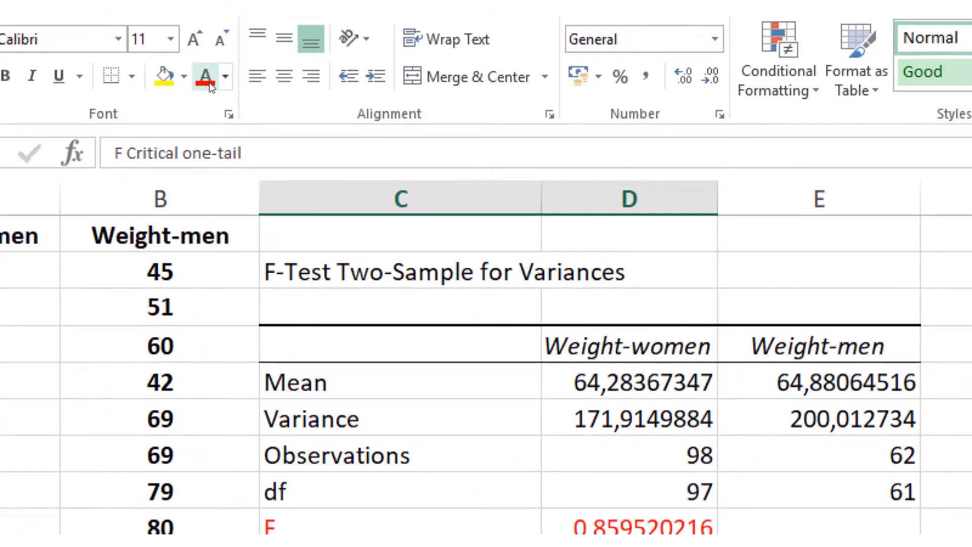
click(205, 77)
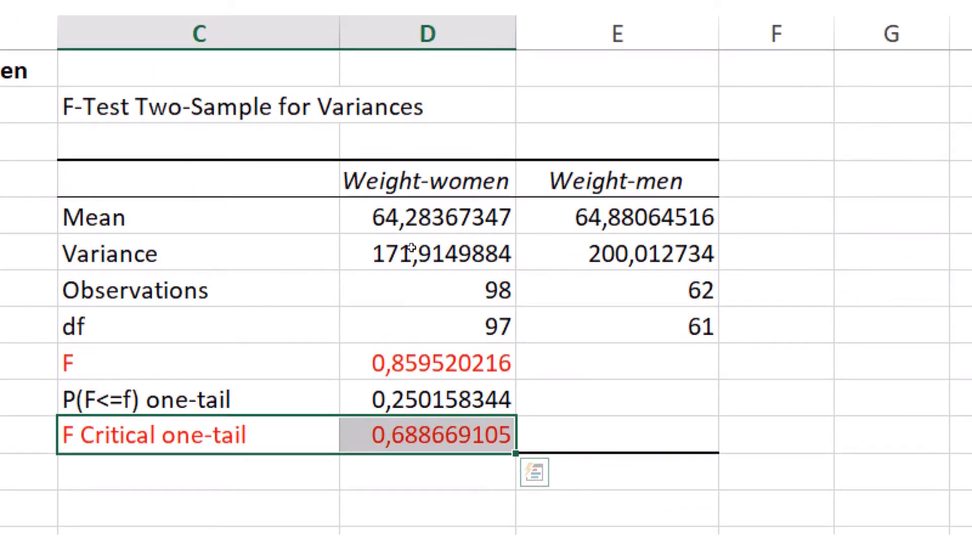
- Compare the women's variance in D6 with the men's variance in E6 of the F-test output
click(411, 248)
click(581, 257)
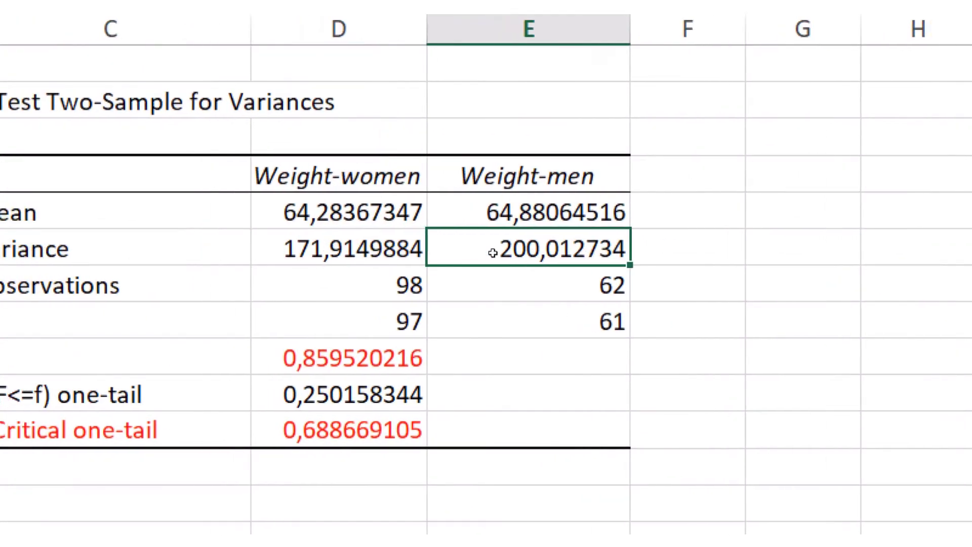
click(371, 247)
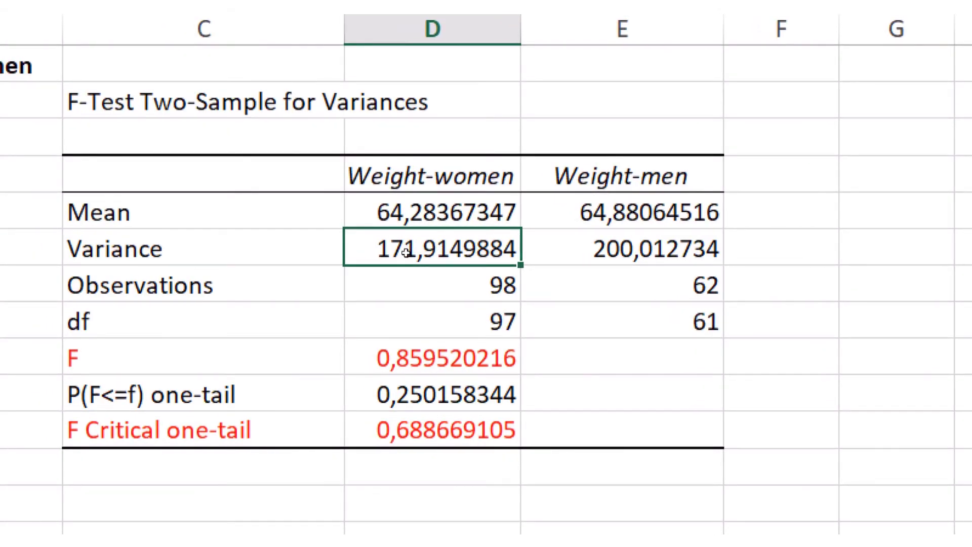
click(562, 246)
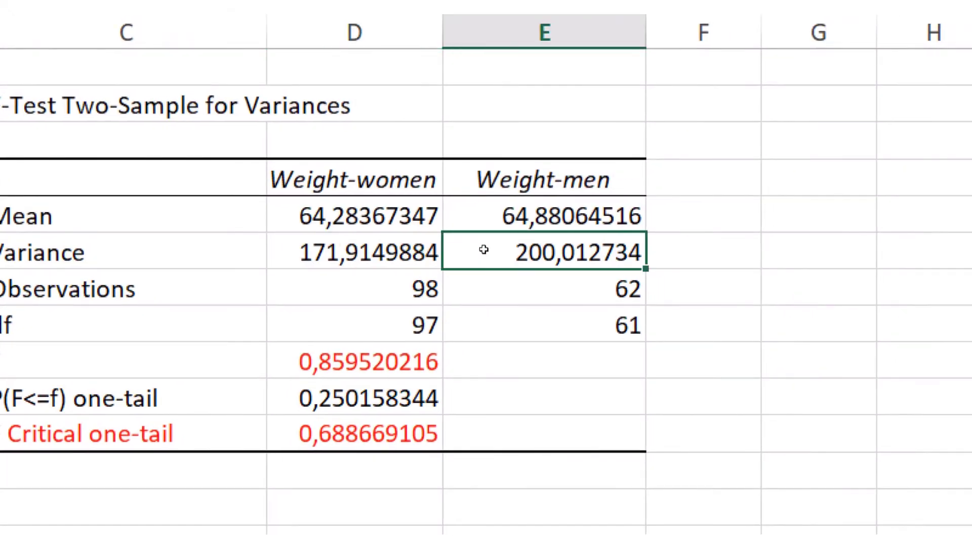
click(392, 247)
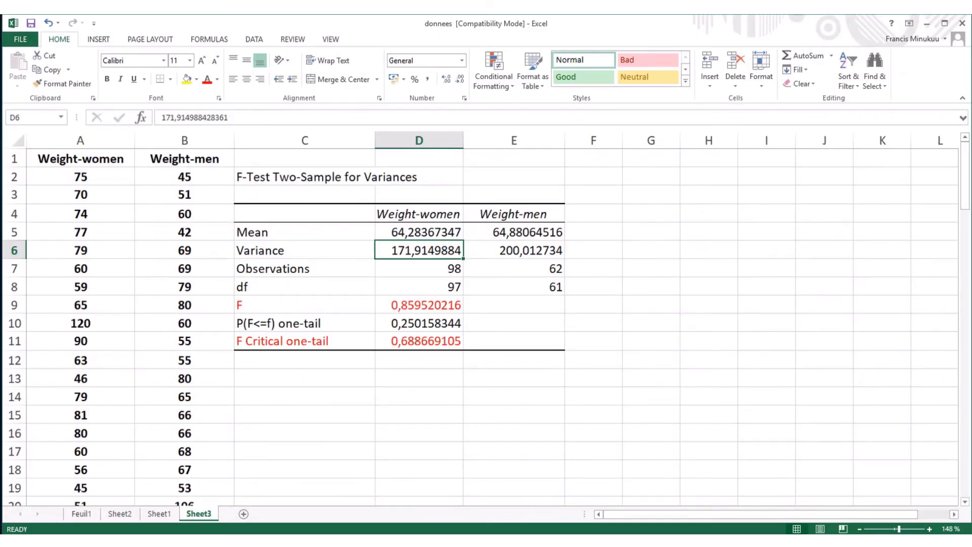
- Switch to the document listing the test steps and add a comma after the Step 3 H0 equality of variances
key(alt+Tab)
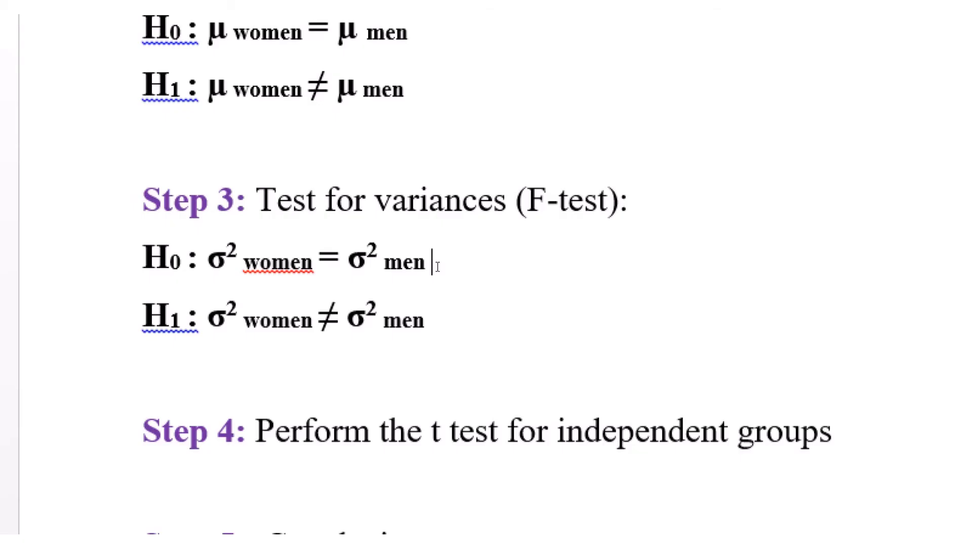
text(,)
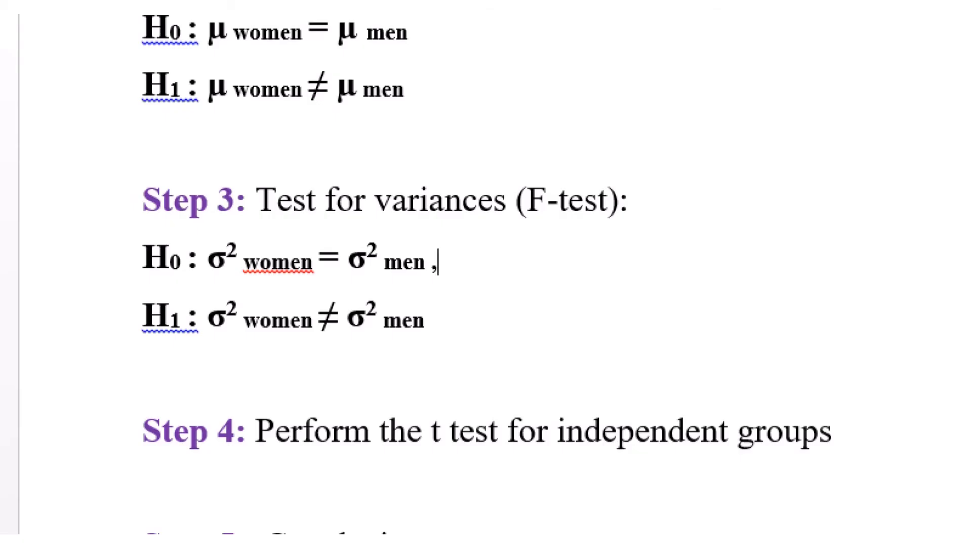
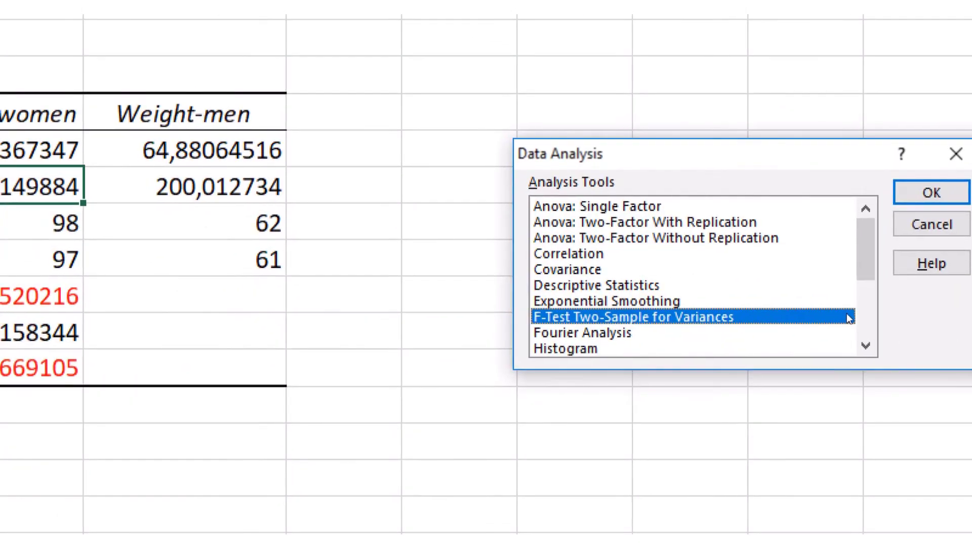
- Choose t-Test: Two-Sample Assuming Unequal Variances from the Data Analysis tools and open its settings
drag(854, 292, 860, 317)
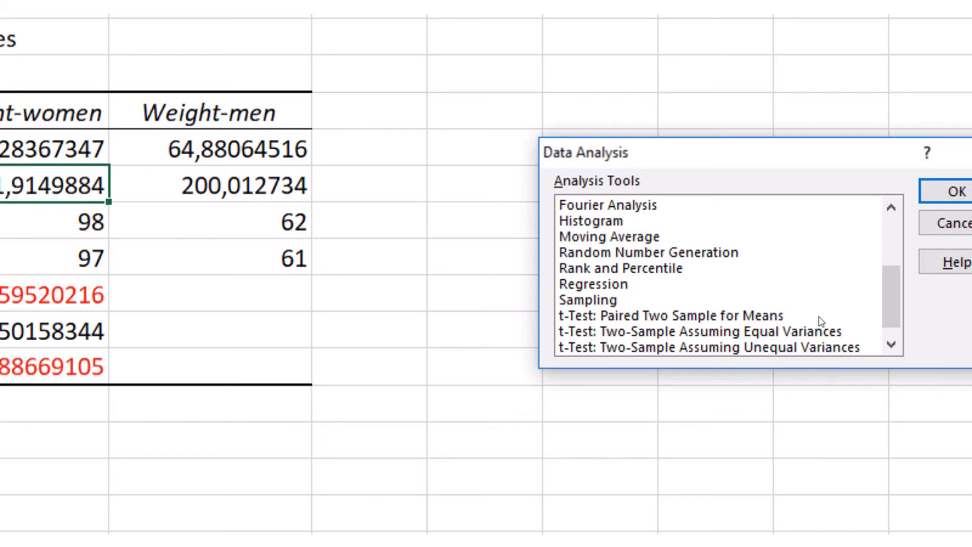
click(819, 327)
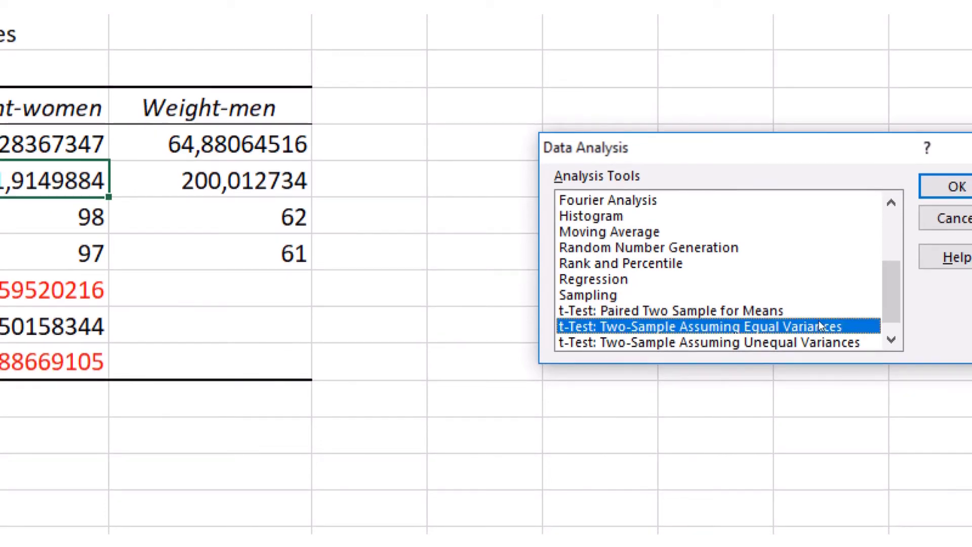
click(825, 343)
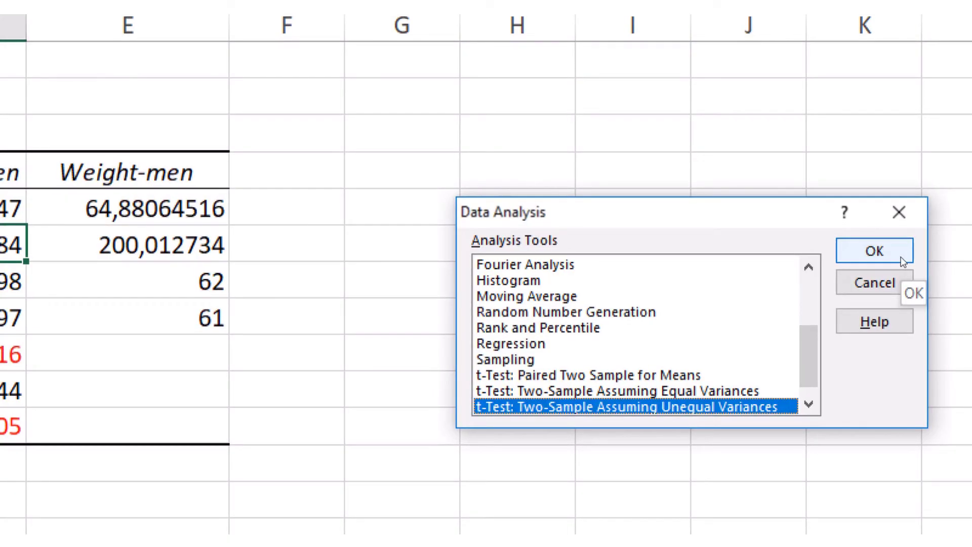
click(874, 251)
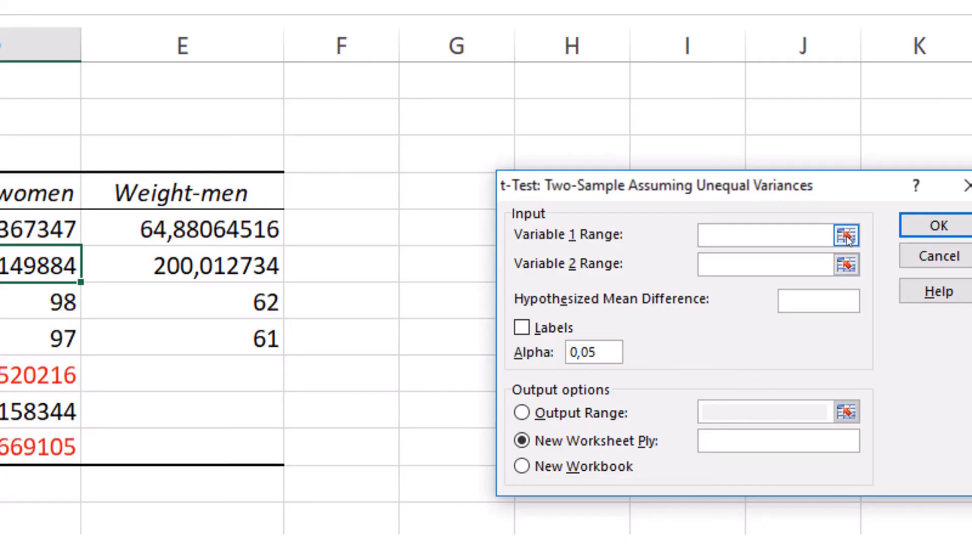
- Set the t-test's Variable 1 range to $A$1:$A$99 and its Variable 2 range to $B$1:$B$63
click(847, 236)
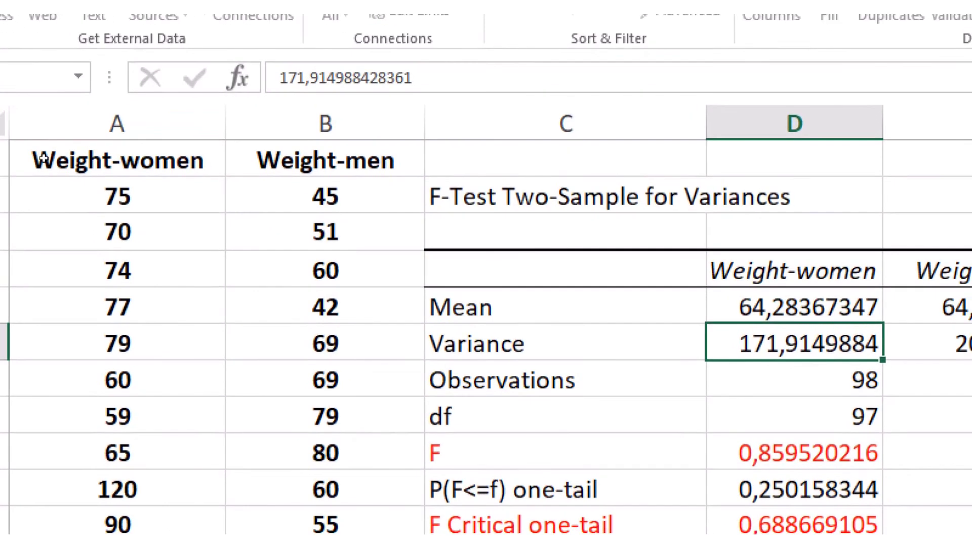
click(43, 158)
drag(43, 159, 63, 526)
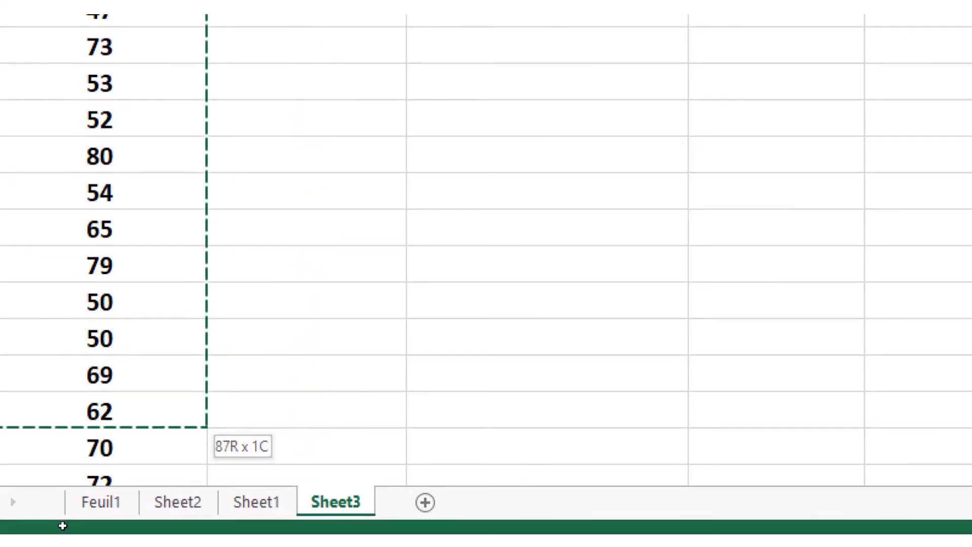
drag(62, 526, 65, 444)
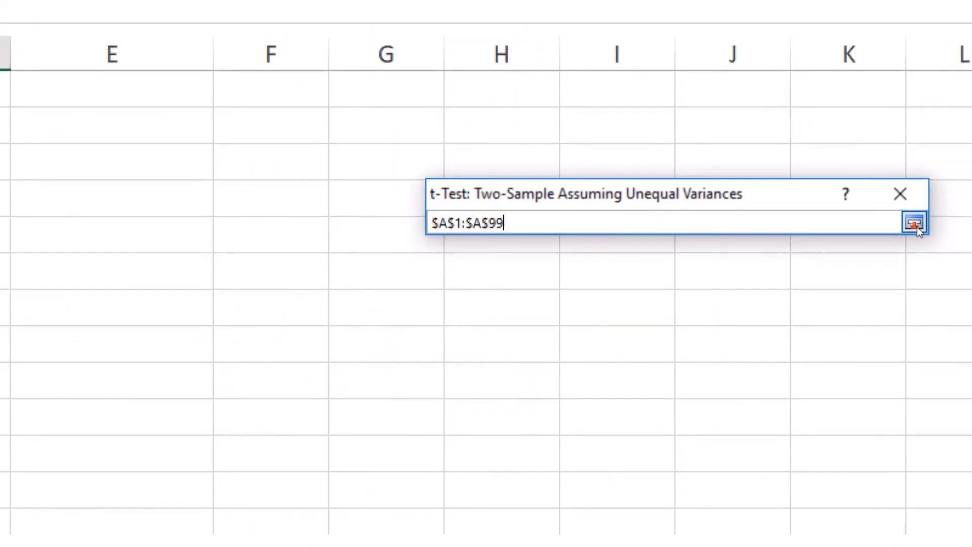
click(939, 234)
click(849, 237)
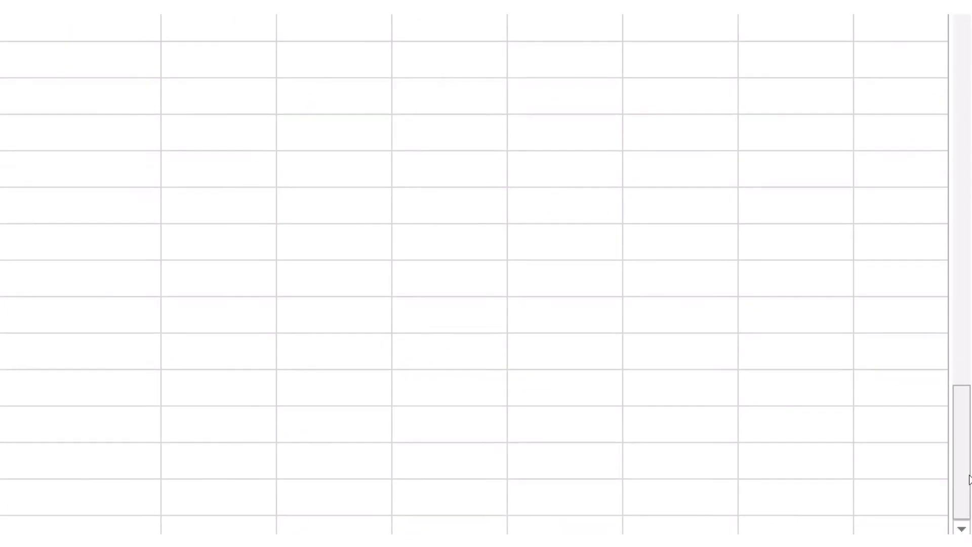
drag(968, 480, 961, 167)
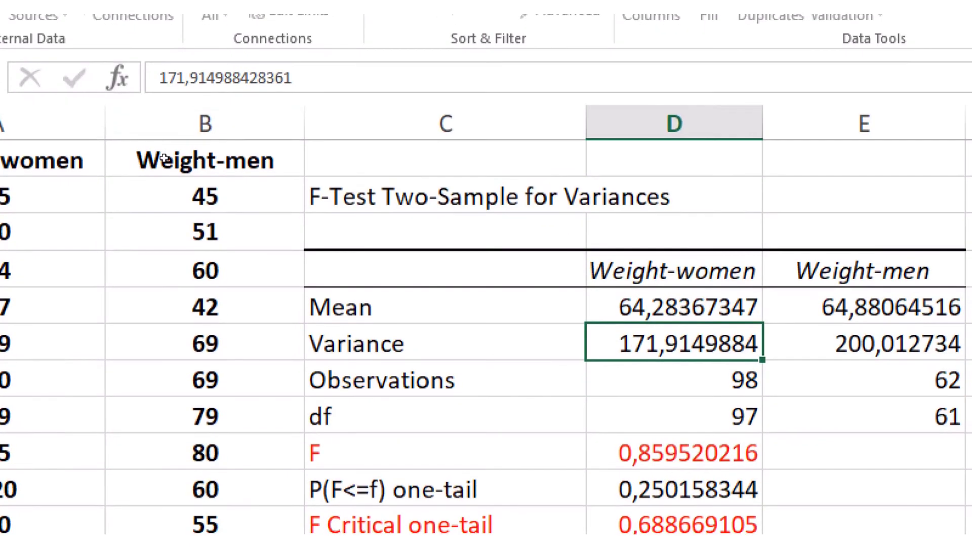
drag(163, 159, 172, 271)
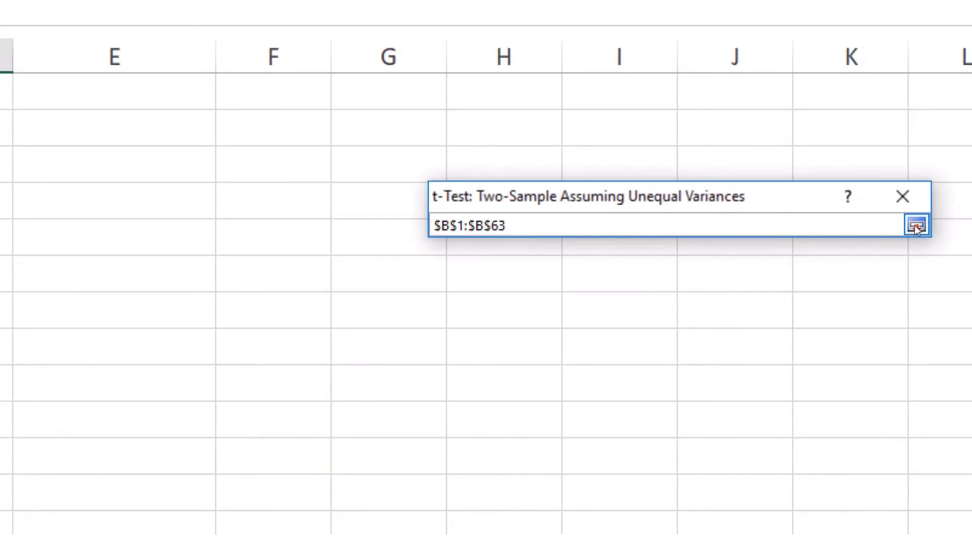
click(915, 226)
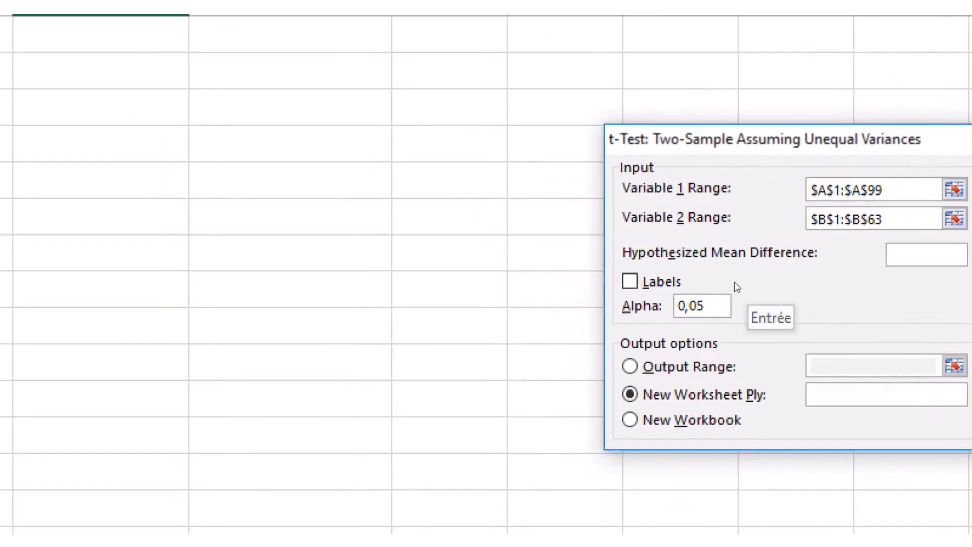
- Turn on labels for the t-test, place its output at $C$14, and run it with alpha 0,05
click(674, 282)
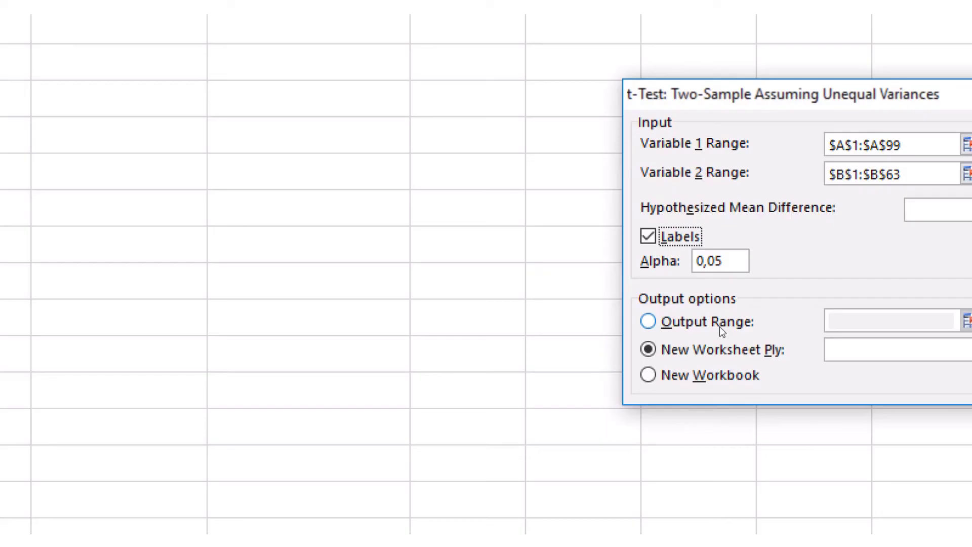
click(719, 326)
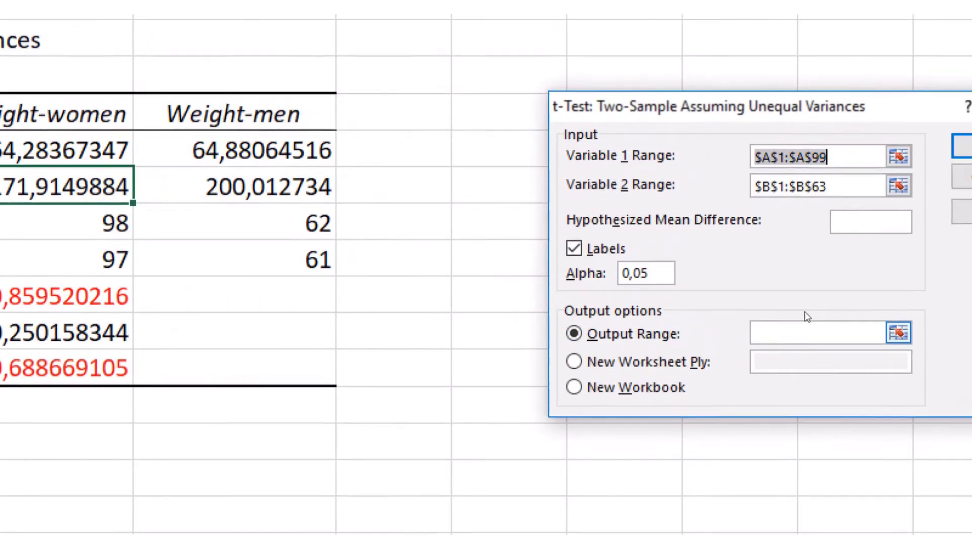
click(898, 333)
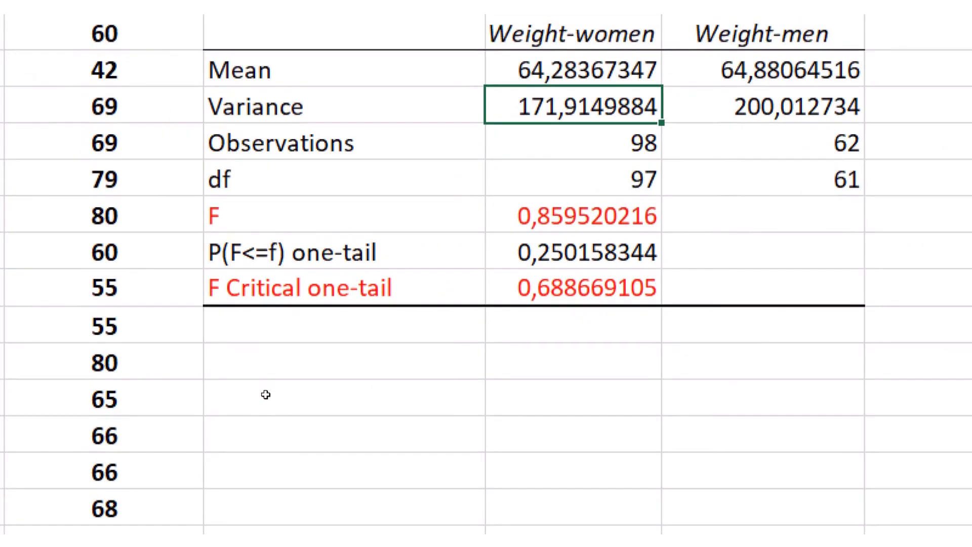
click(266, 395)
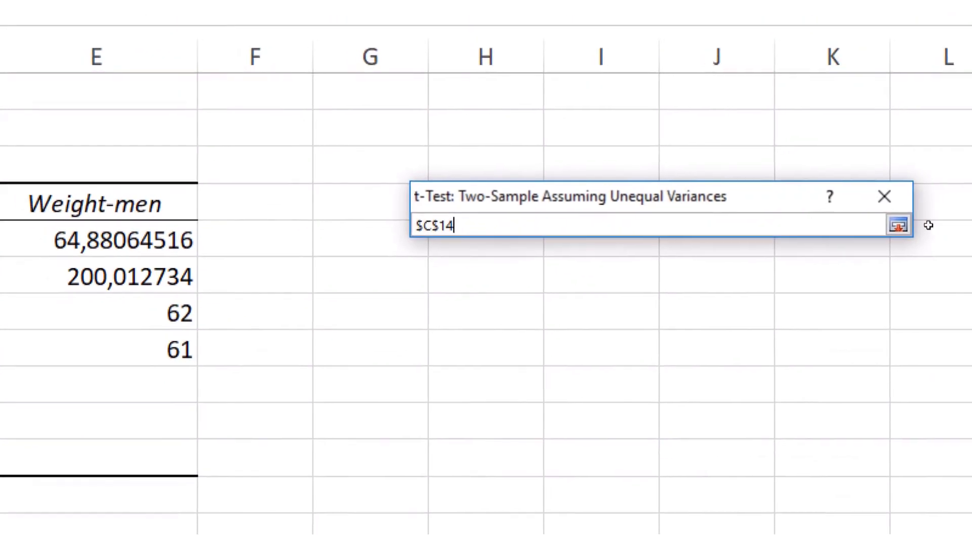
click(918, 226)
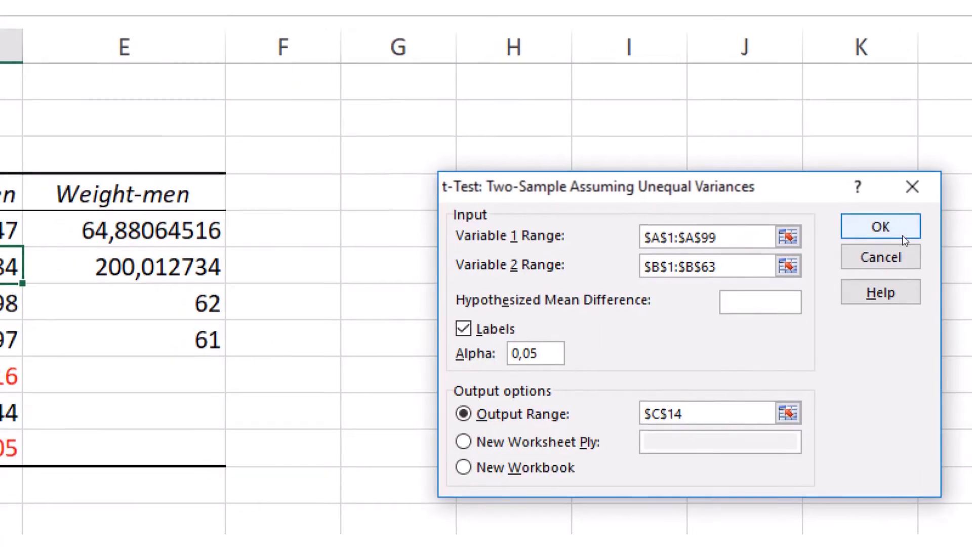
click(888, 242)
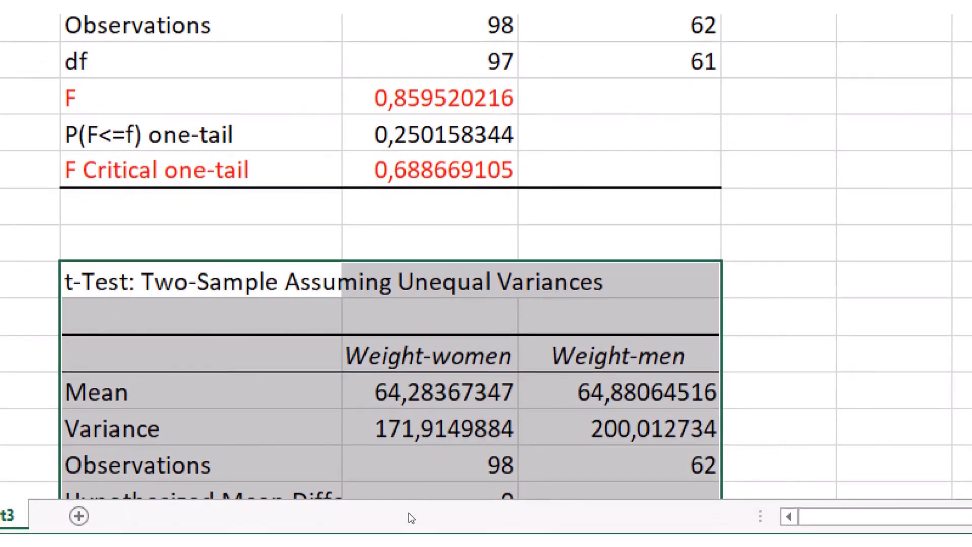
- Widen column C so the t-test output's row labels fit in their cells
scroll(386, 357, down, 2)
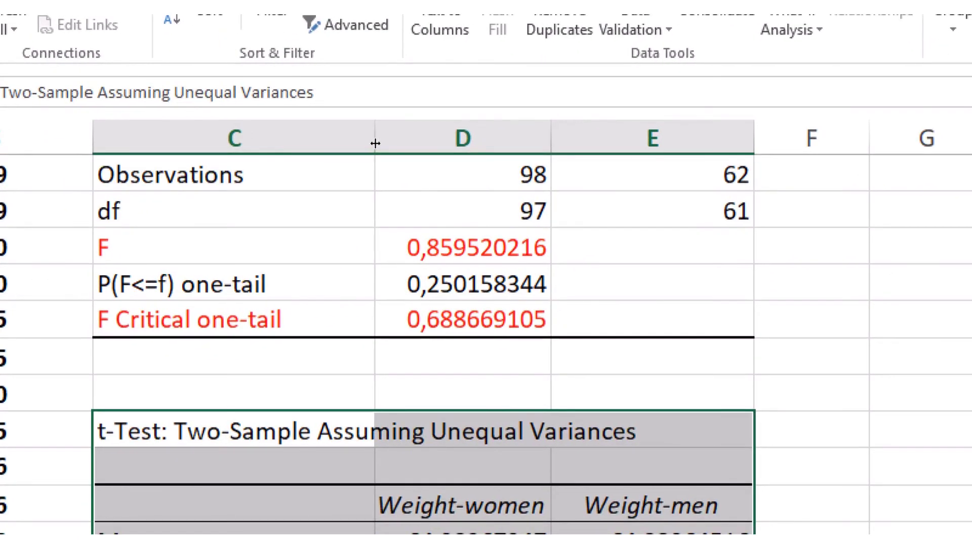
drag(375, 144, 488, 143)
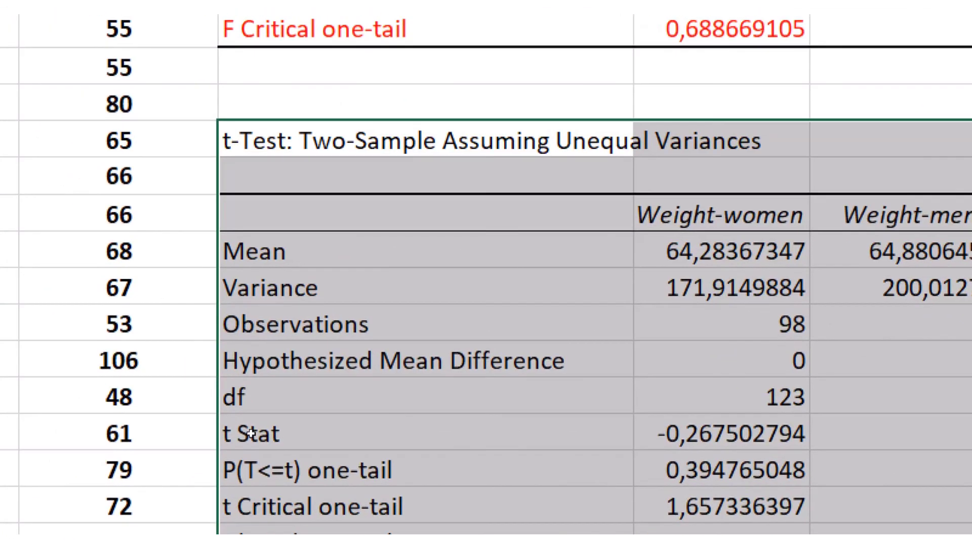
- Color the t Stat value in the t-test output red
click(133, 371)
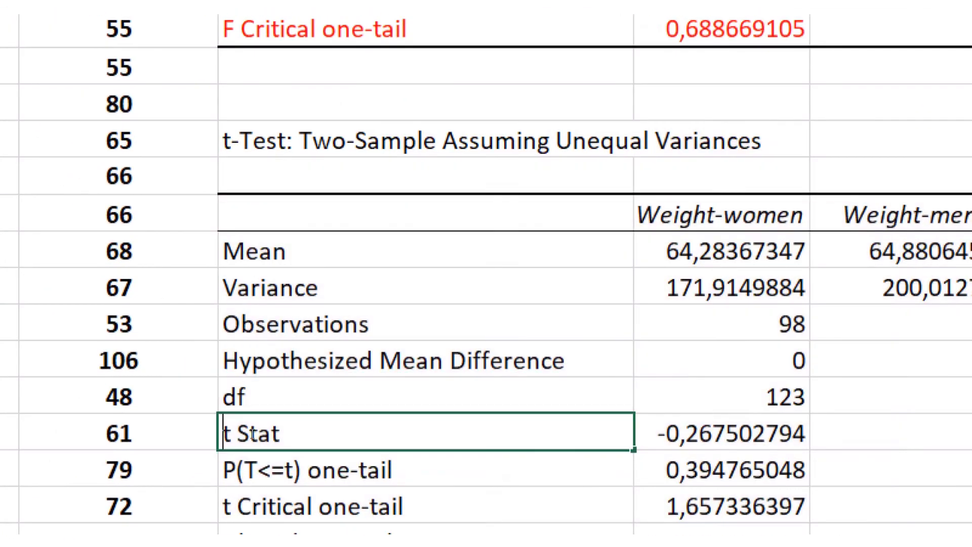
double_click(250, 433)
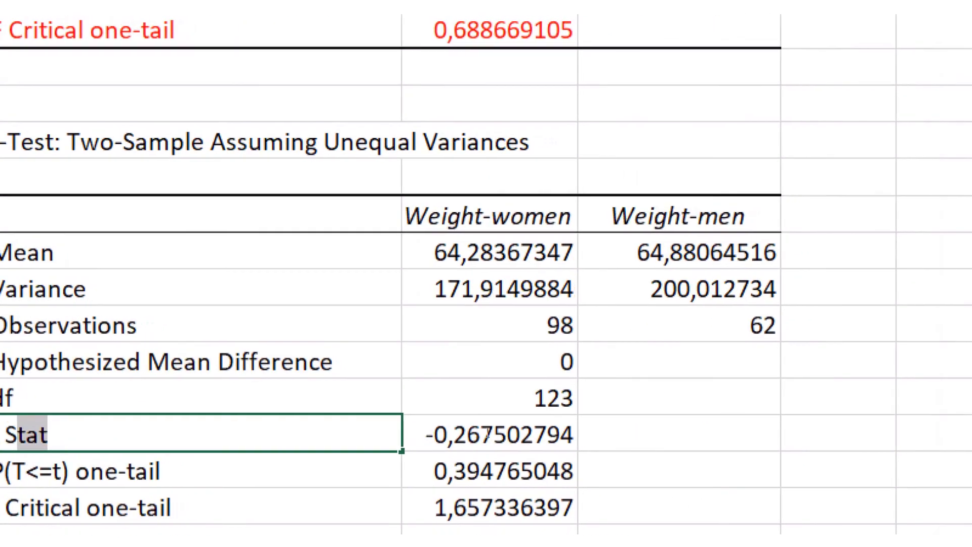
click(488, 433)
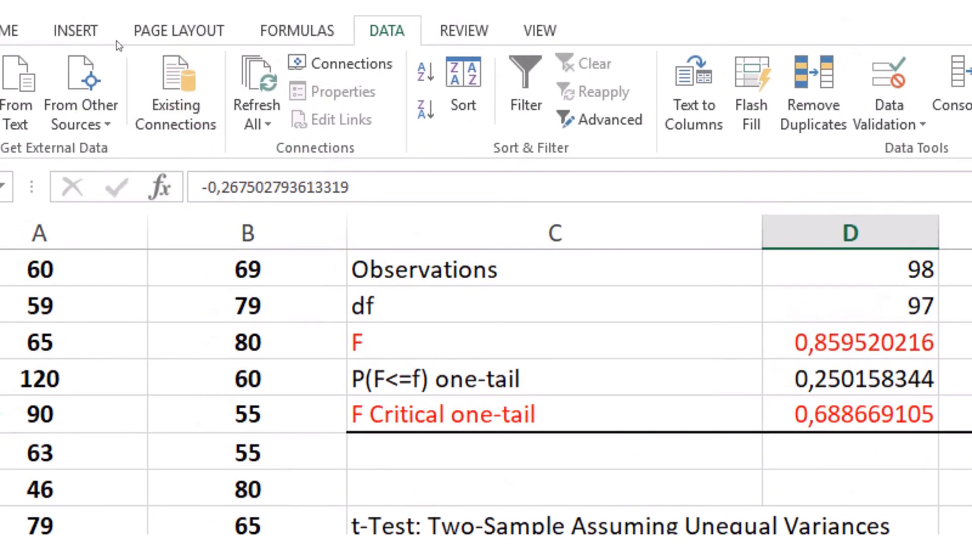
click(9, 30)
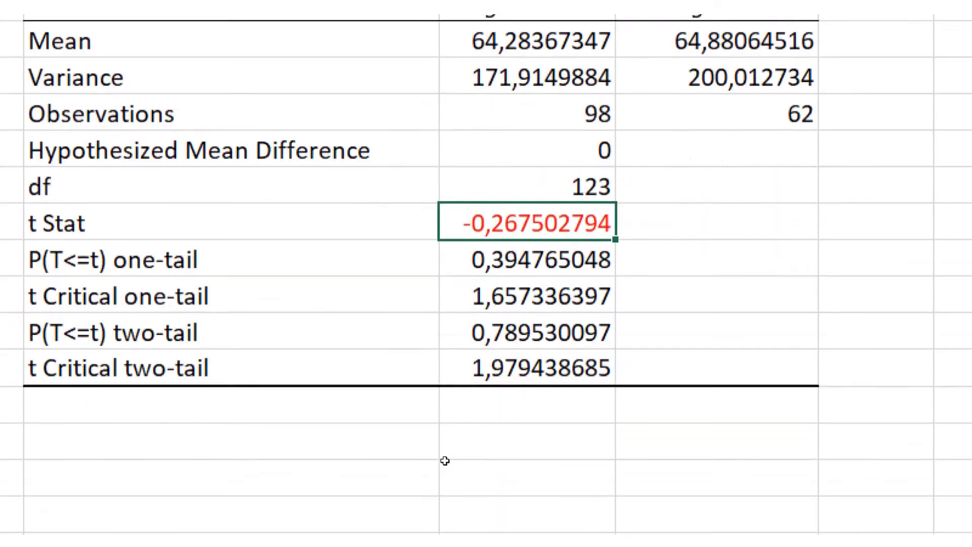
scroll(445, 460, down, 1)
scroll(446, 461, up, 2)
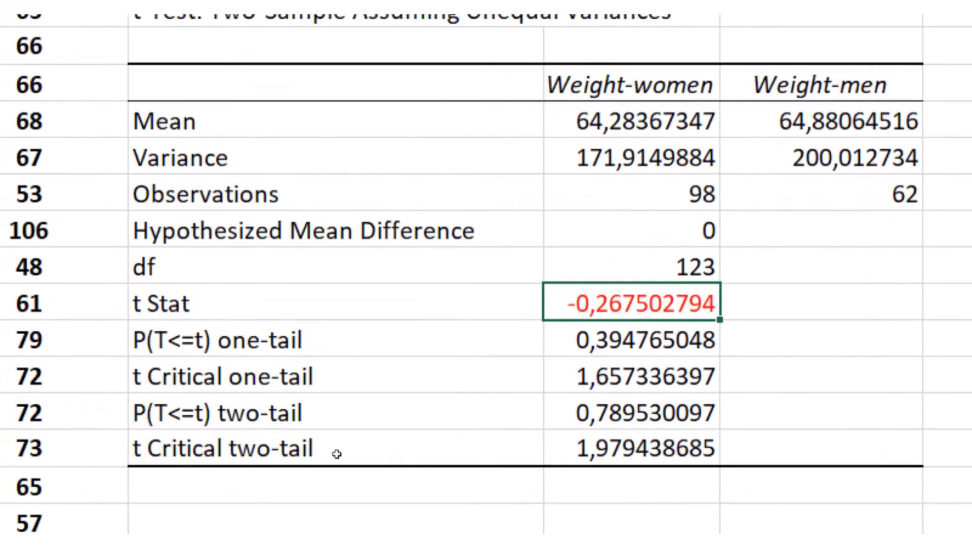
- Check the Word document's hypotheses, color the t Critical two-tail value red in Excel, and compare it with the t Stat value
click(316, 450)
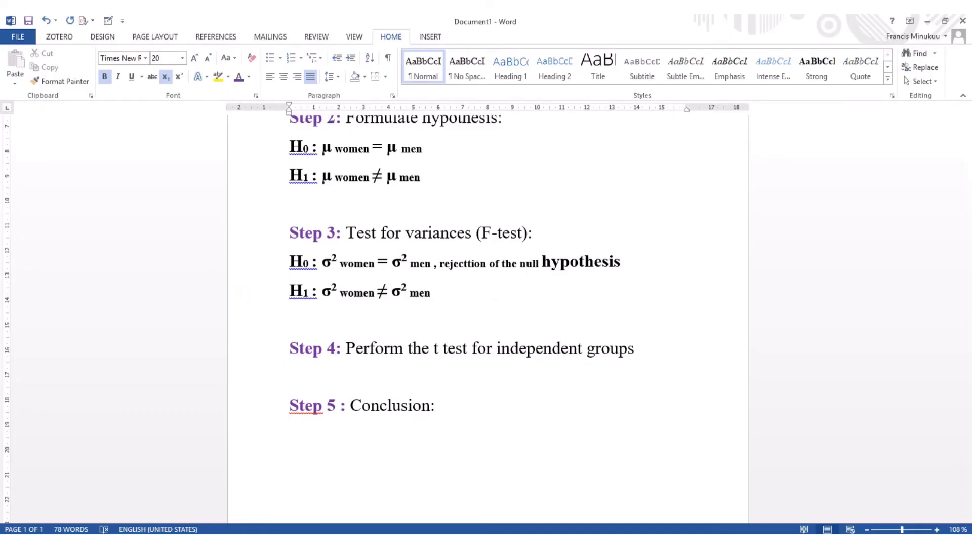
mouse_move(462, 544)
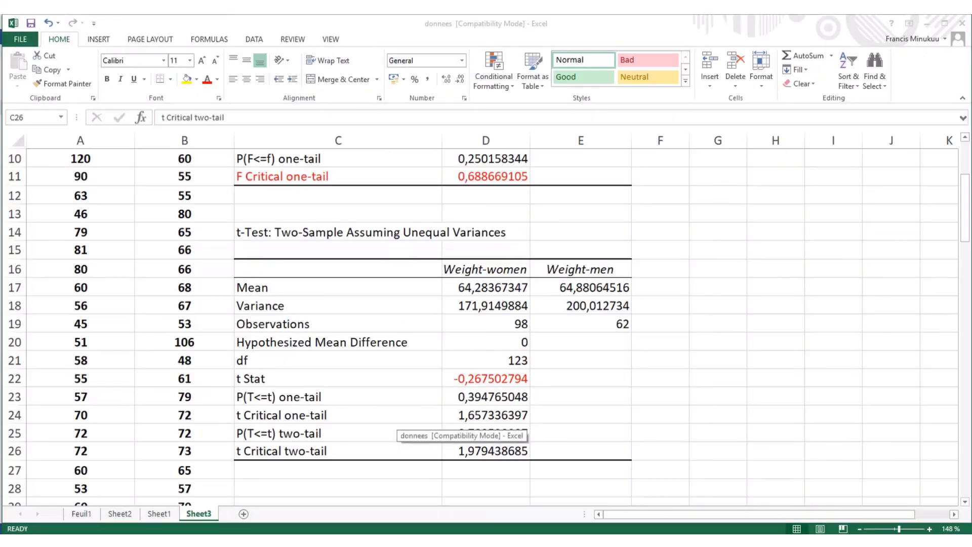
click(417, 448)
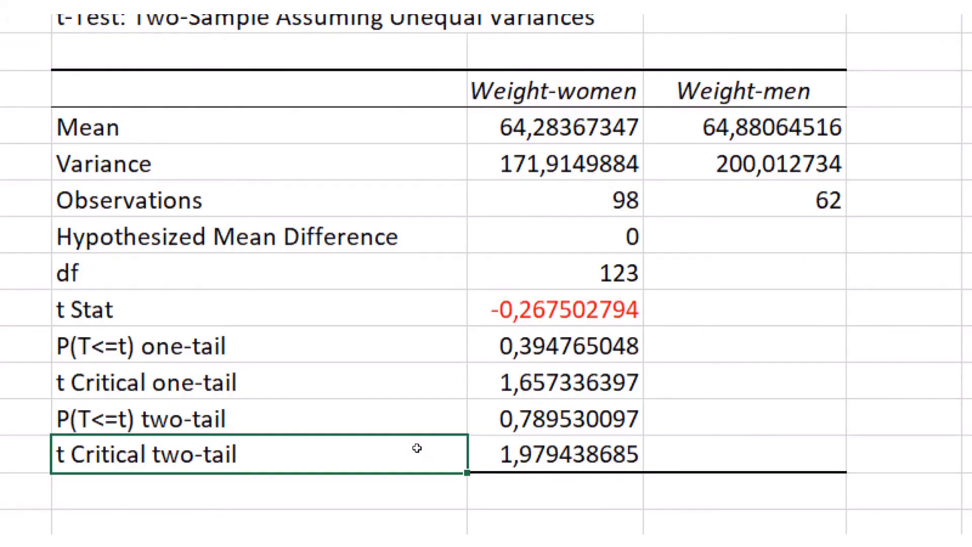
click(535, 456)
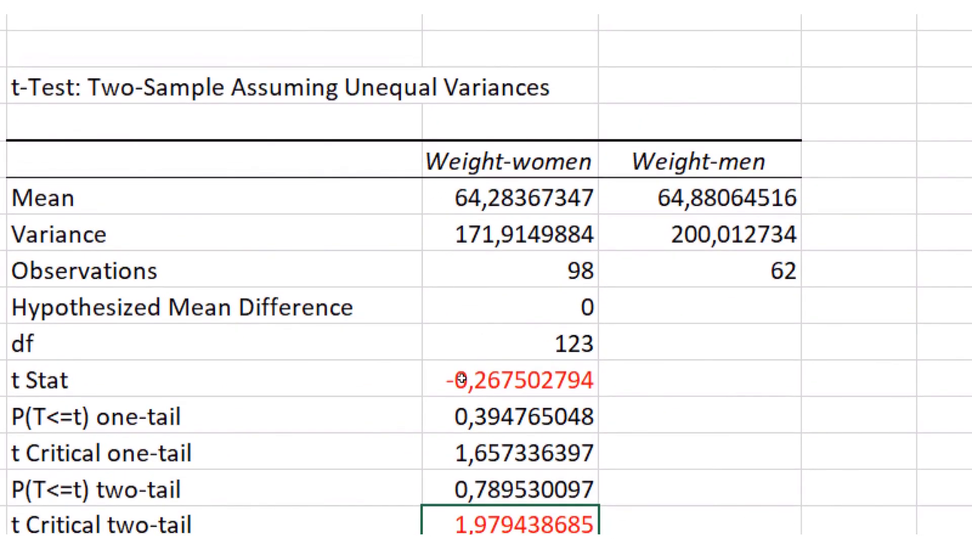
click(461, 379)
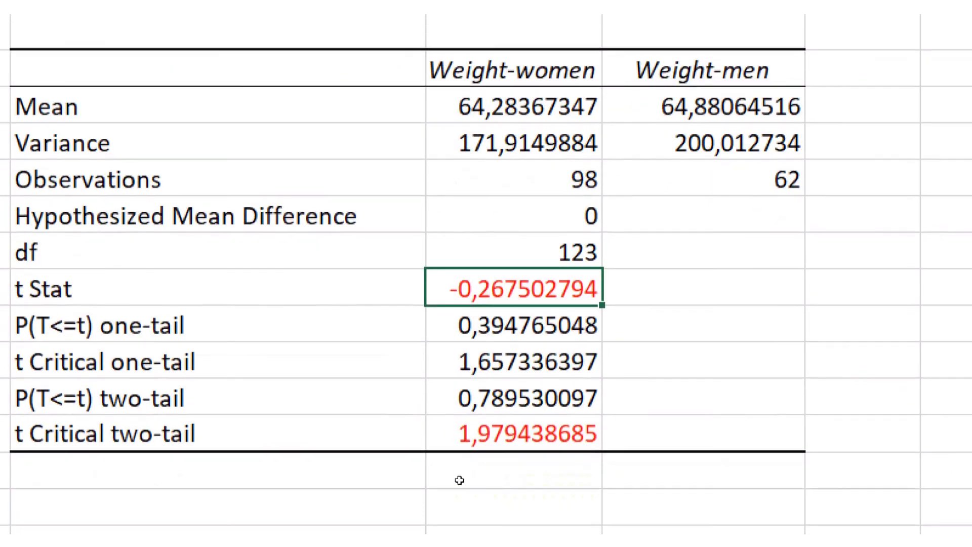
click(452, 433)
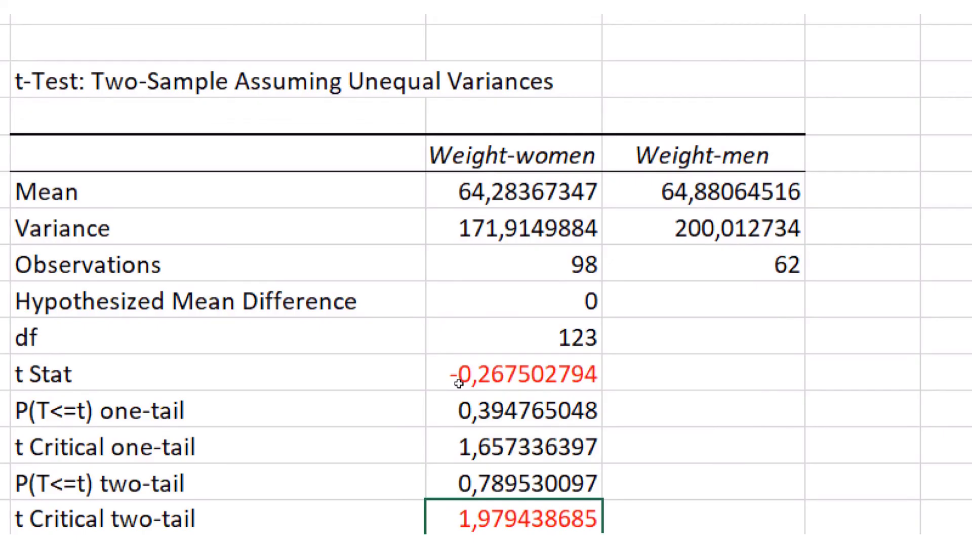
click(459, 384)
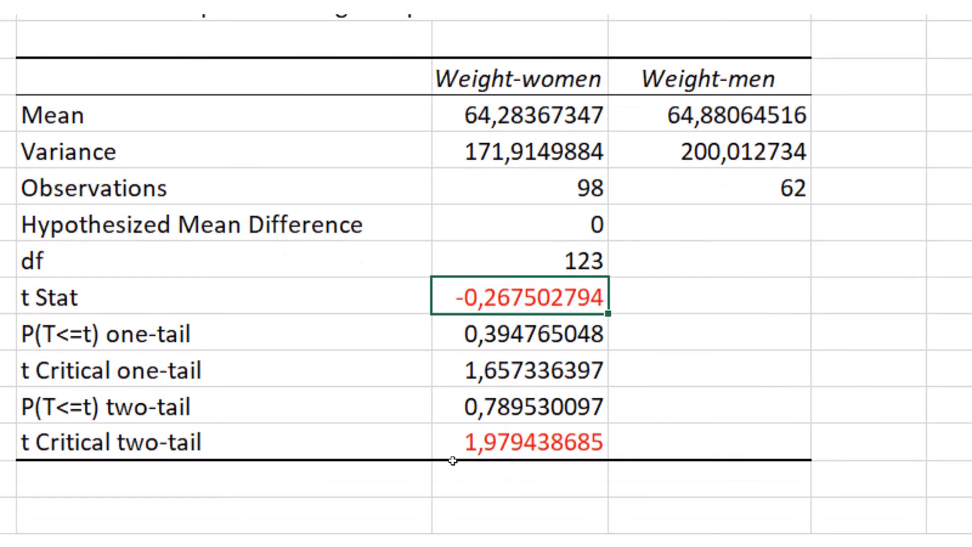
click(455, 456)
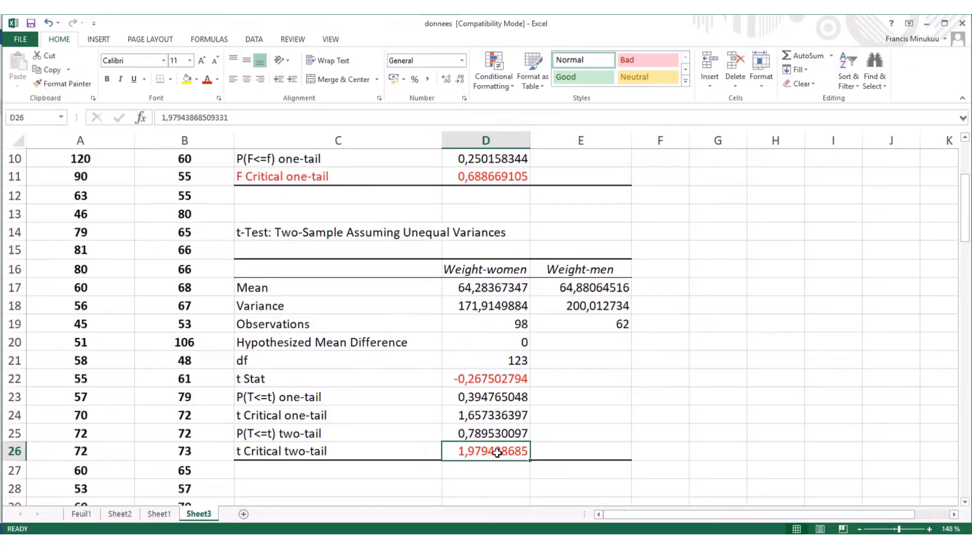
- Switch to the Word document and start the conclusion text with "Re" on the line below the Step 5 heading
click(437, 540)
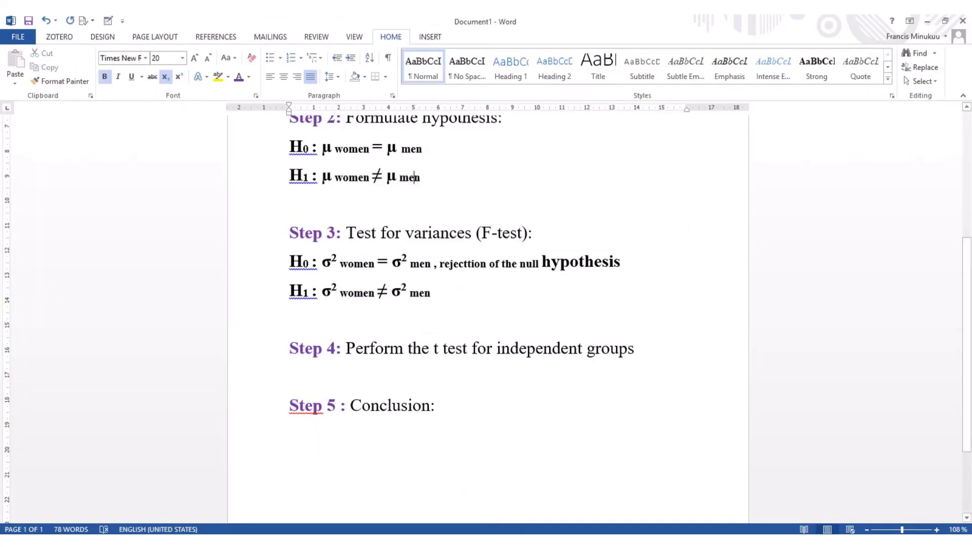
click(420, 430)
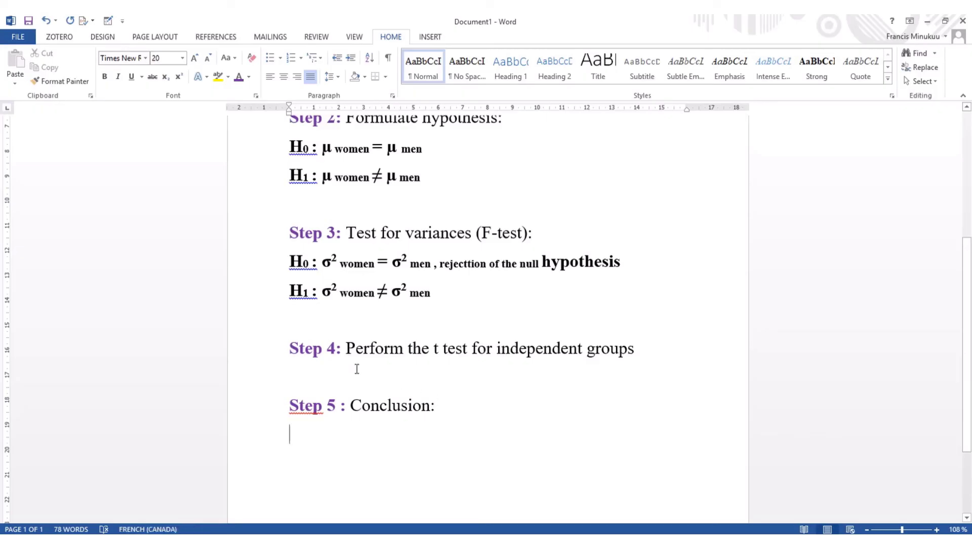
click(339, 364)
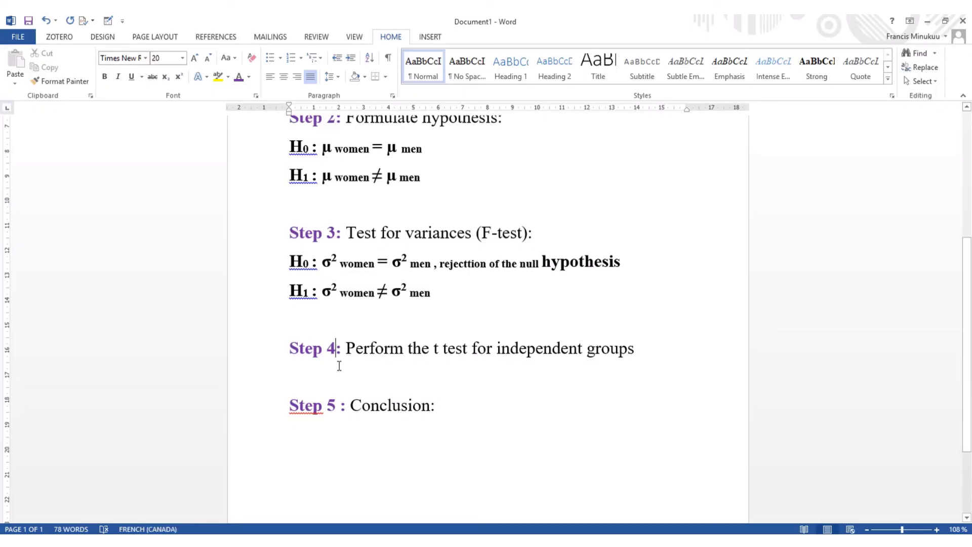
click(647, 350)
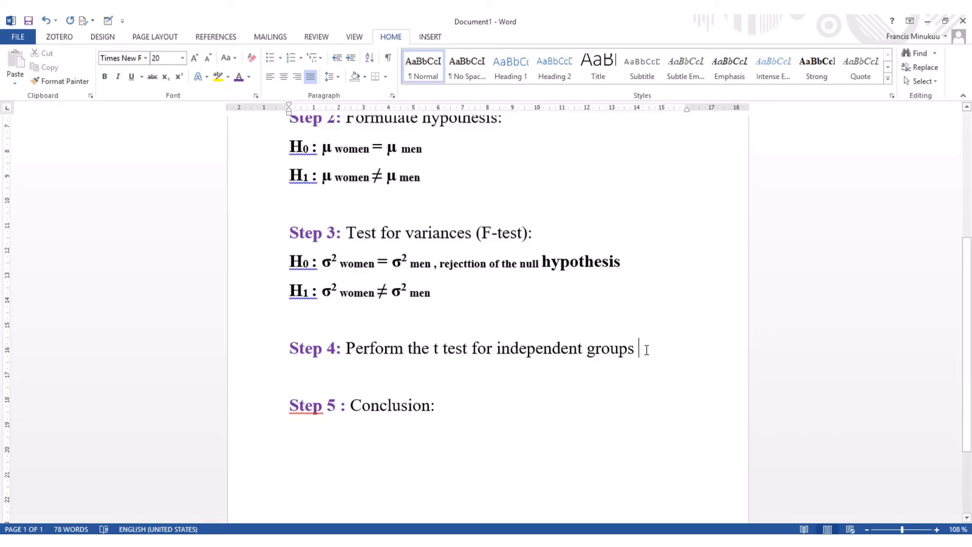
click(447, 415)
key(Down)
key(alt+shift)
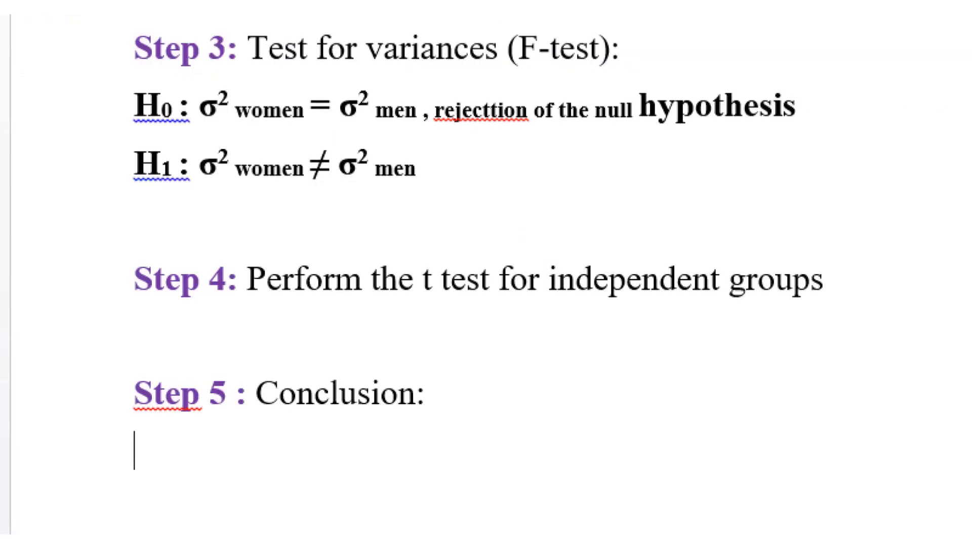
text(Re)
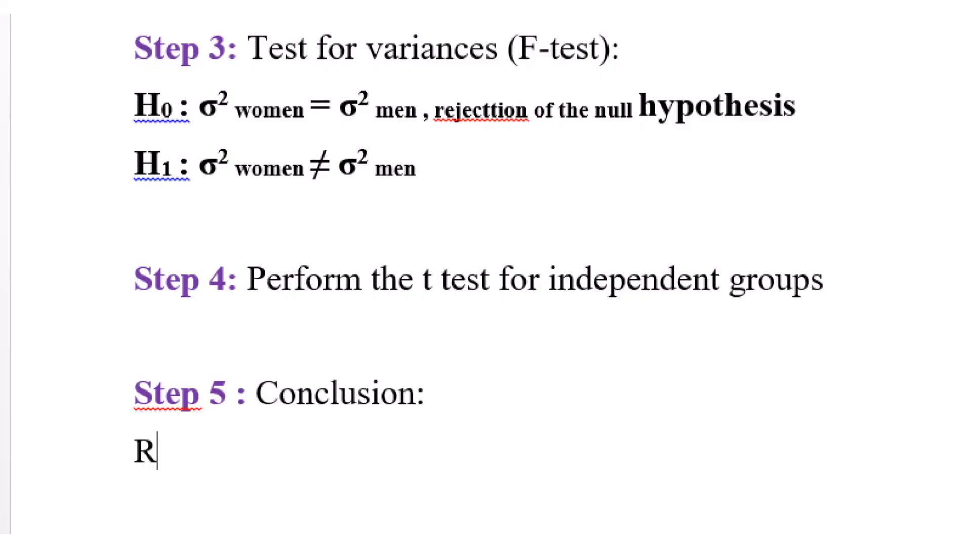